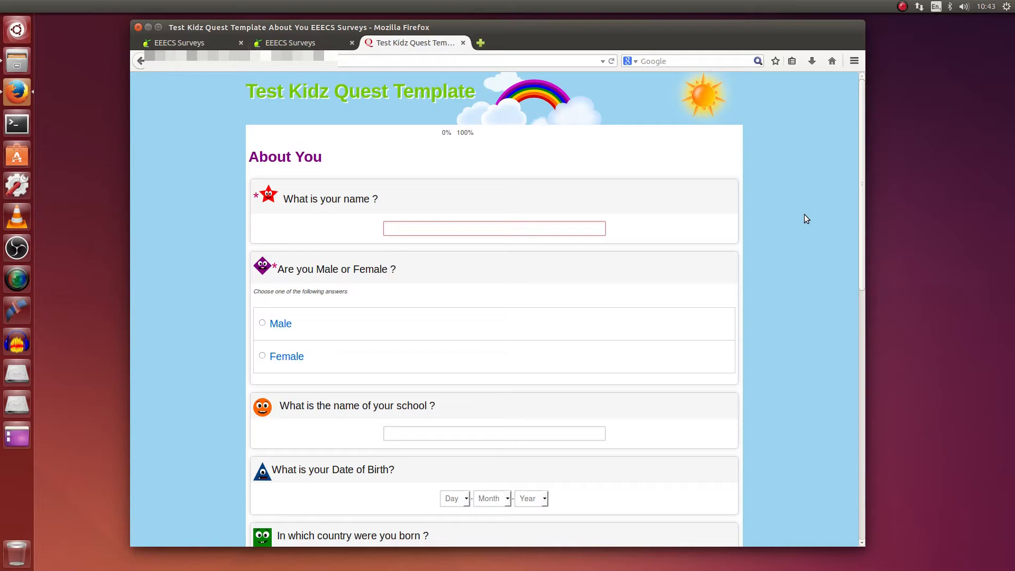
scroll(631, 277, "down", 10)
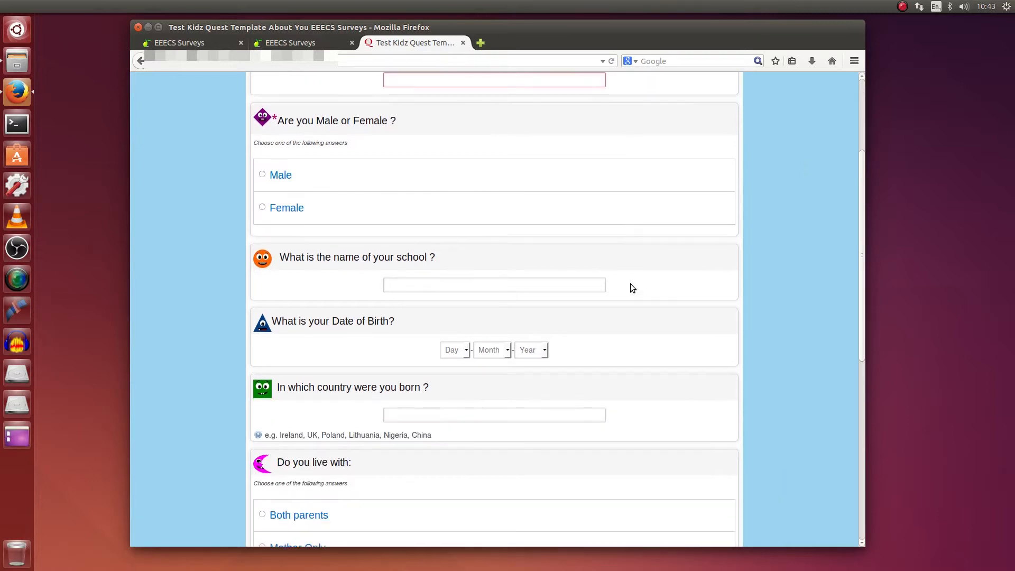
scroll(611, 373, "up", 5)
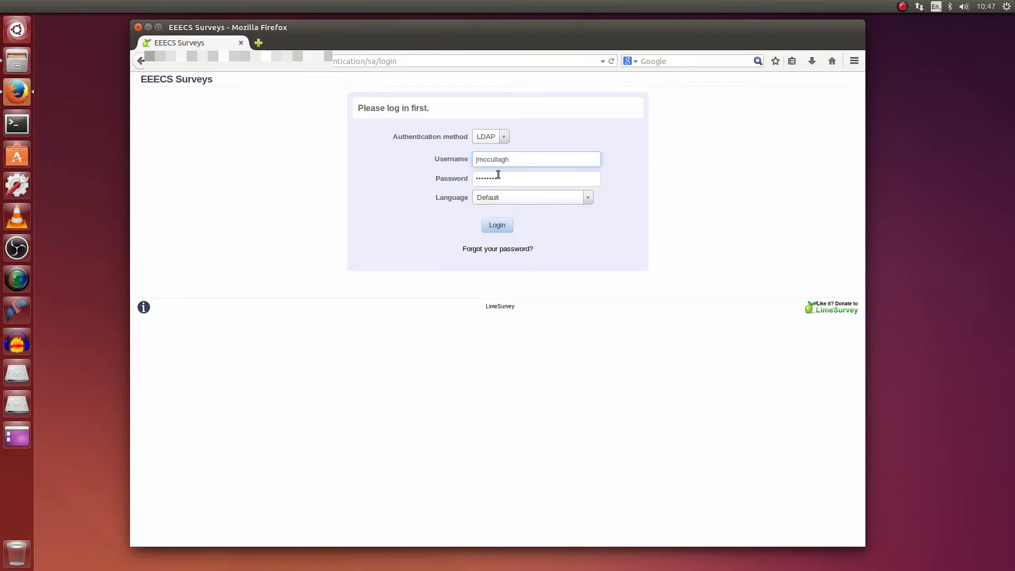
Log in to the survey administration with the prefilled credentials and open the Test Kidz Quest Template survey.
left_click(496, 227)
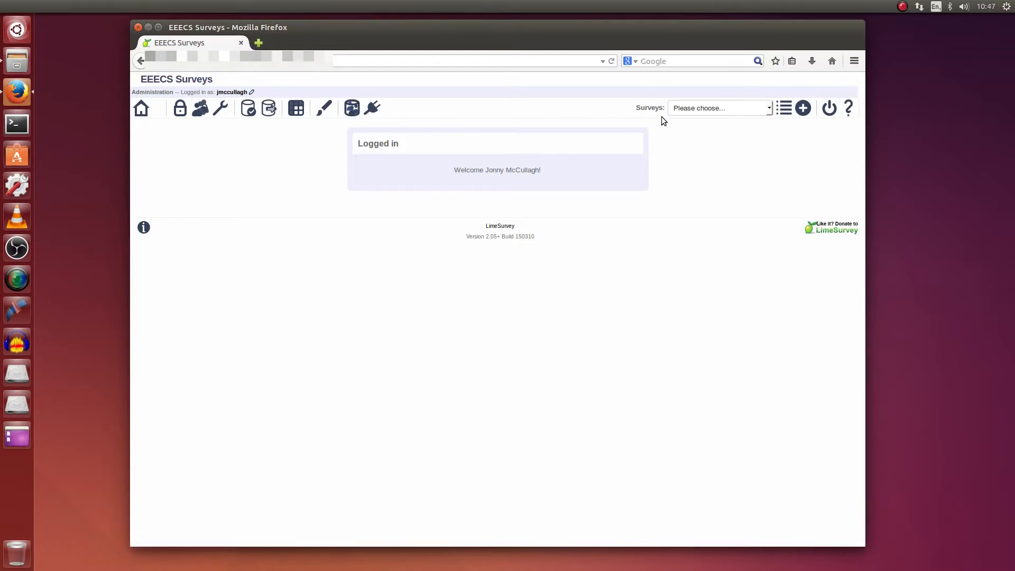
left_click(689, 112)
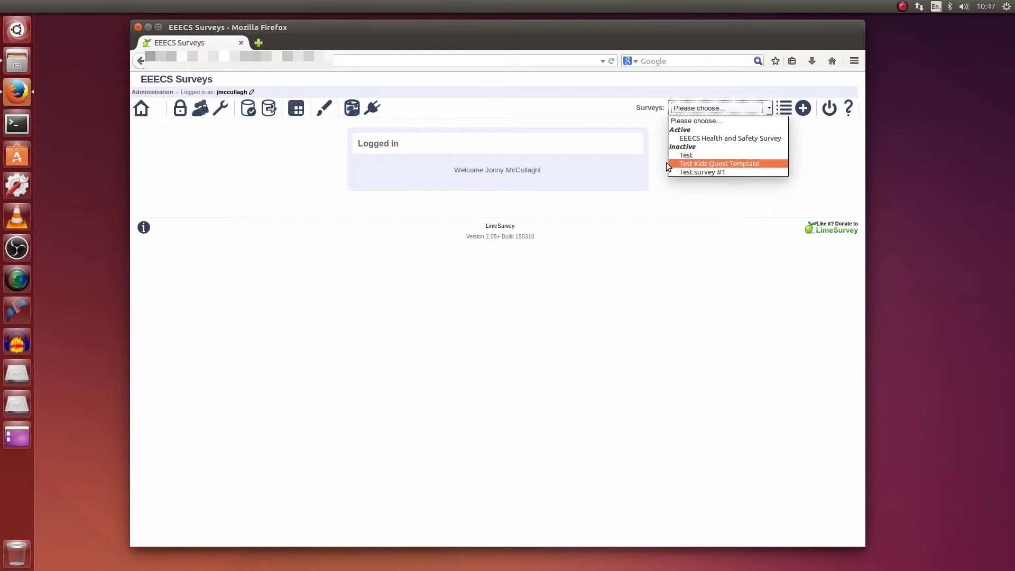
left_click(738, 163)
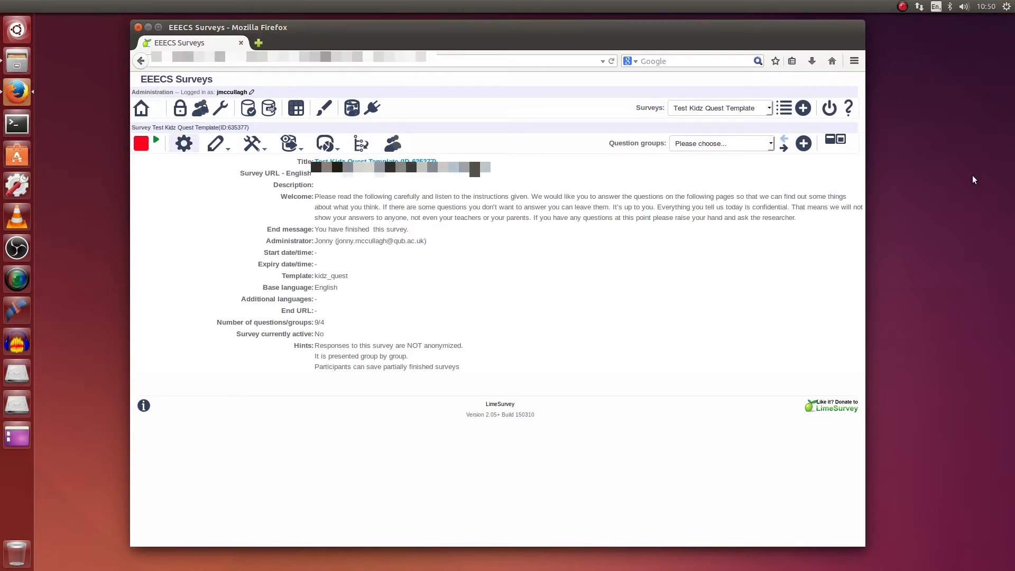
Preview the Test Kidz Quest Template survey, look through its About You page, and close the preview.
left_click(189, 149)
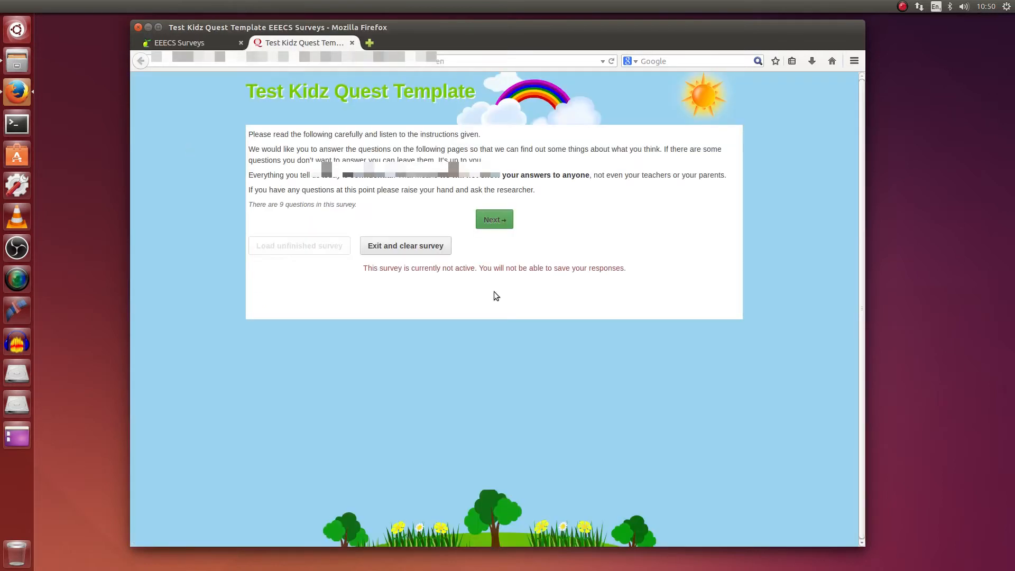
left_click(489, 214)
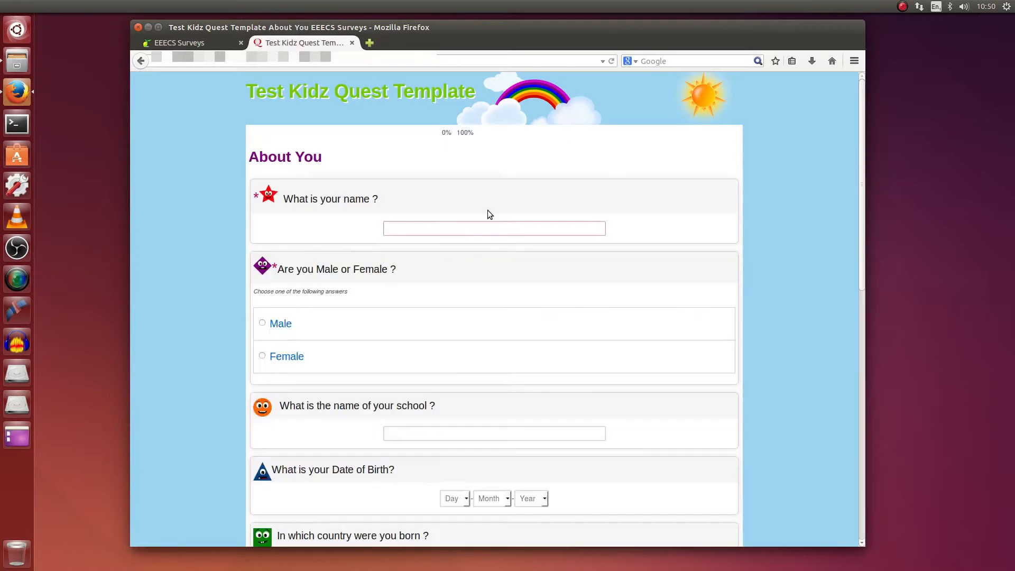
scroll(569, 376, "down", 3)
scroll(570, 376, "up", 5)
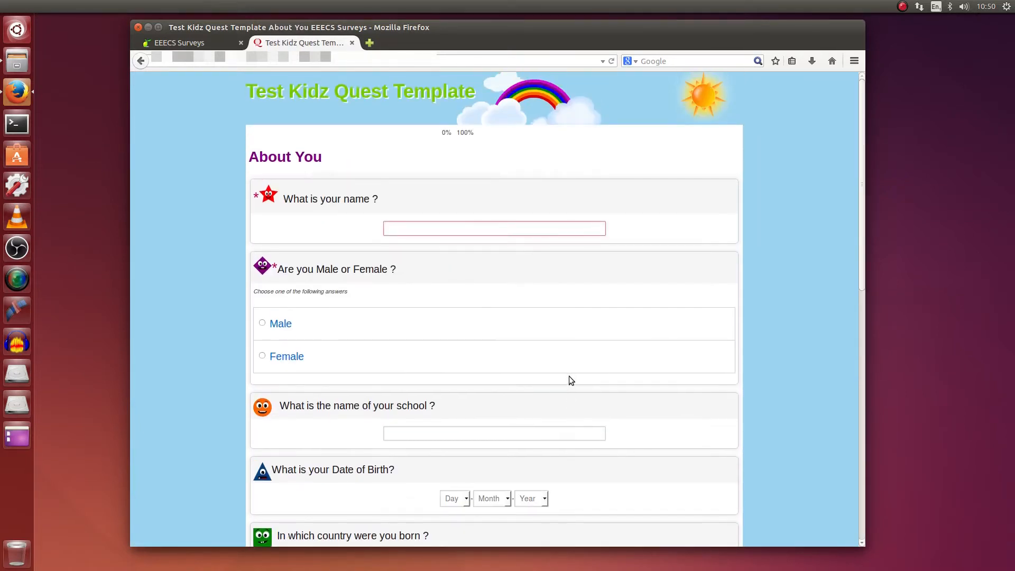
left_click(352, 43)
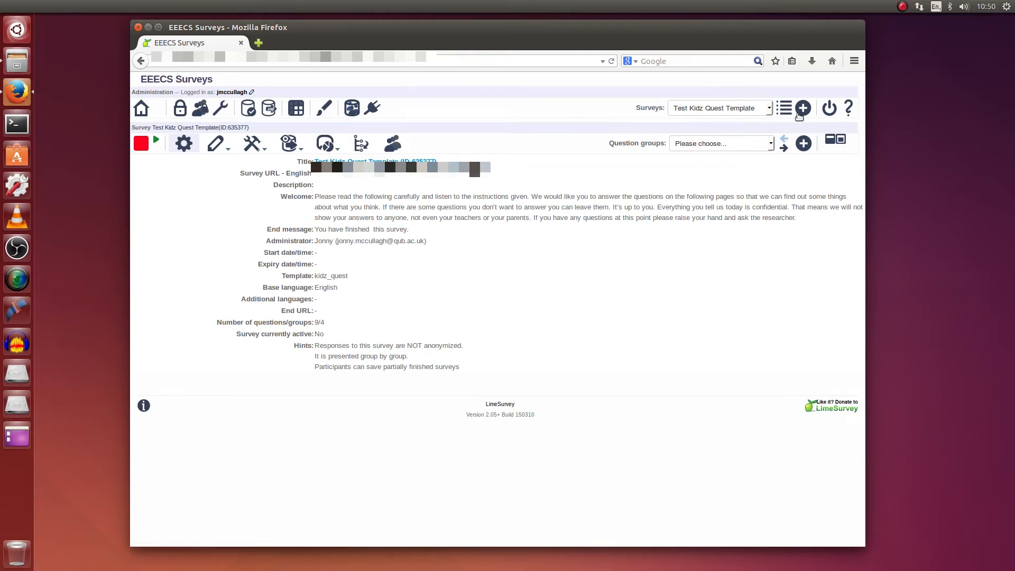
View the list of surveys and start a new survey with the title "Youtube Survey".
left_click(781, 110)
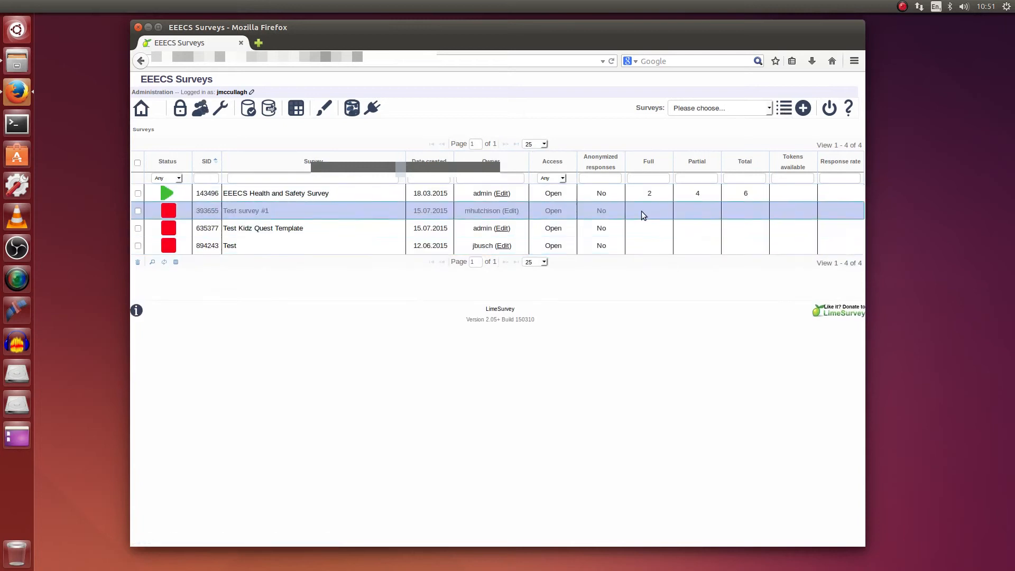
left_click(803, 109)
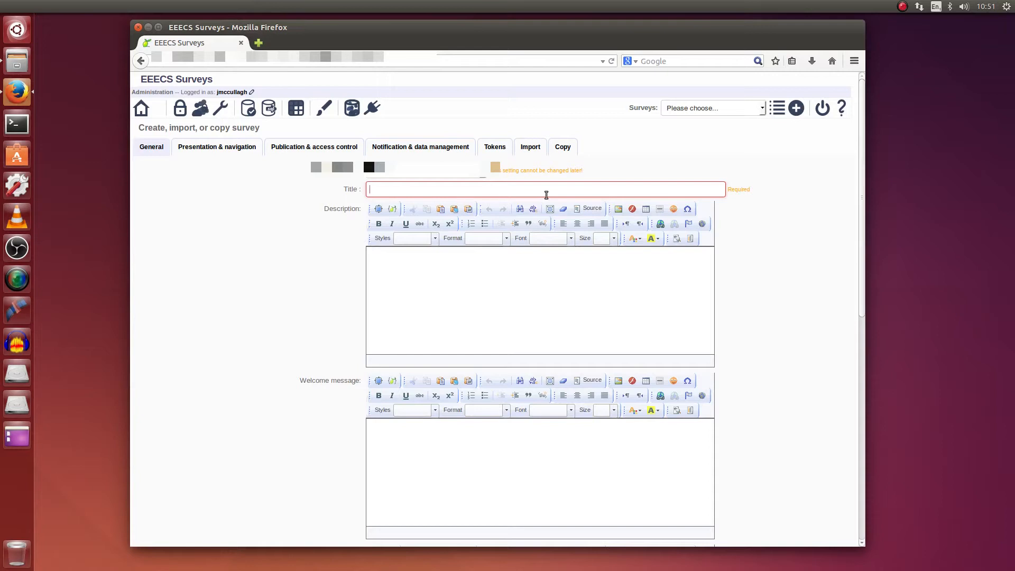
type("YoutUbe")
key("BackSpace")
key("BackSpace")
key("BackSpace")
type("ube")
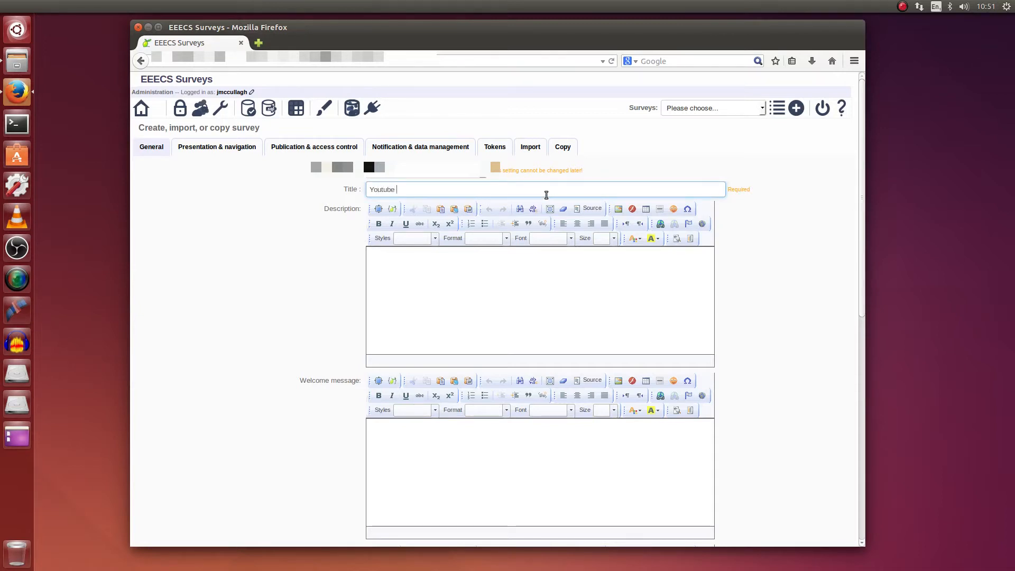
type(" Surveyu")
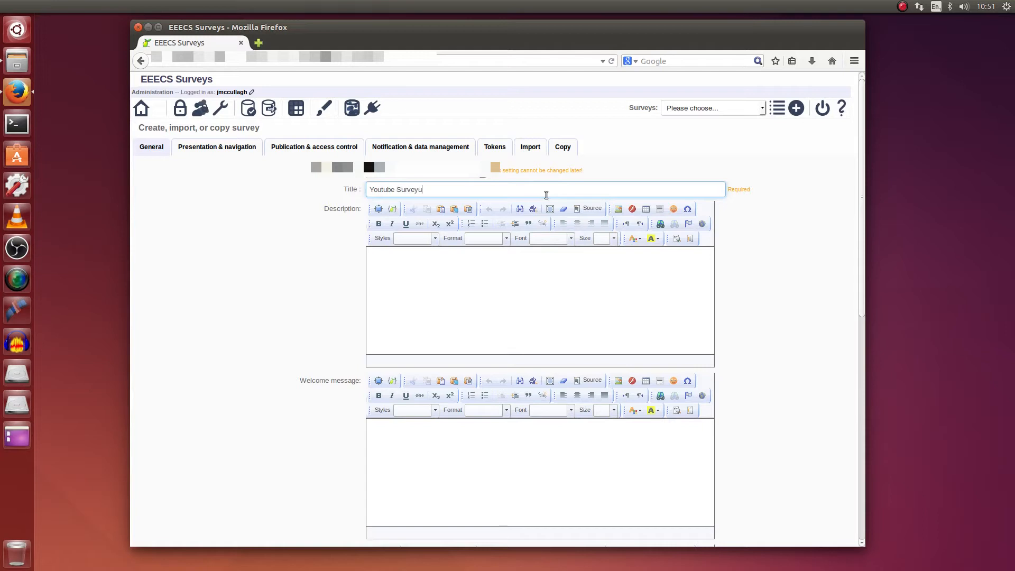
Fill the description and the welcome message with the instructions starting "Please read the following carefully and listen to the instructions given.".
left_click(541, 287)
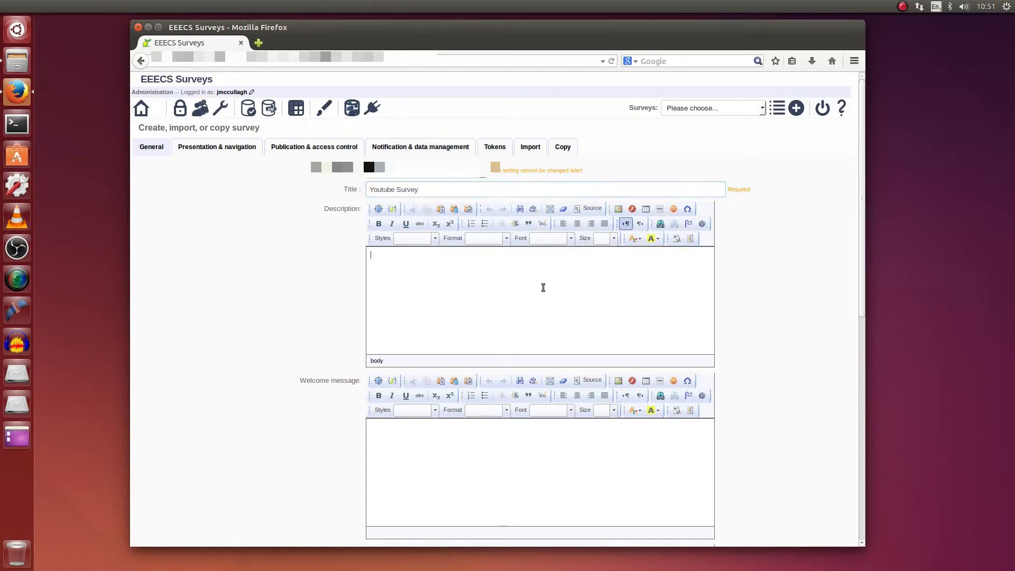
type("Please read the following carefully and listen to the instructions given. We would like you to answer the questions on the following pages so that we can find out some things about what you think. If there are some questions you don't want to answer you can leave them. It's up to you. Everything you tell us today is confidential. That means we will not show your answers to anyone, not even your teachers or your parents. If you have any questions at this point please raise your hand and ask the researcher.")
left_click(471, 480)
scroll(529, 322, "down", 4)
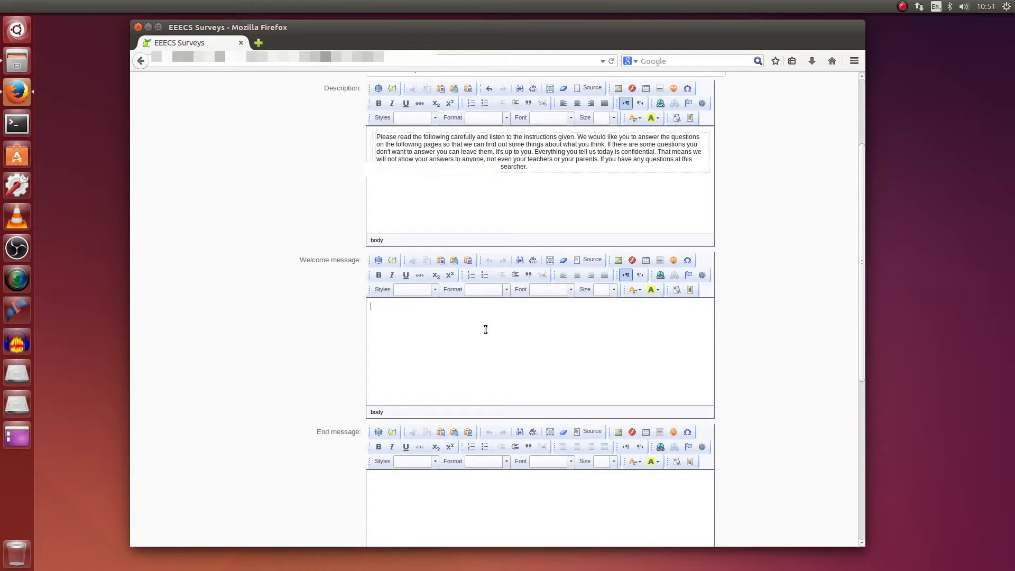
type("Please read the following carefully and listen to the instructions given. We would like you to answer the questions on the following pages so that we can find out some things about what you think. If there are some questions you don't want to answer you can leave them. It's up to you. Everything you tell us today is confidential. That means we will not show your answers to anyone, not even your teachers or your parents. If you have any questions at this point please raise your hand and ask the researcher.")
Replace the survey's description with "Survey for Youtube video".
left_click(567, 169)
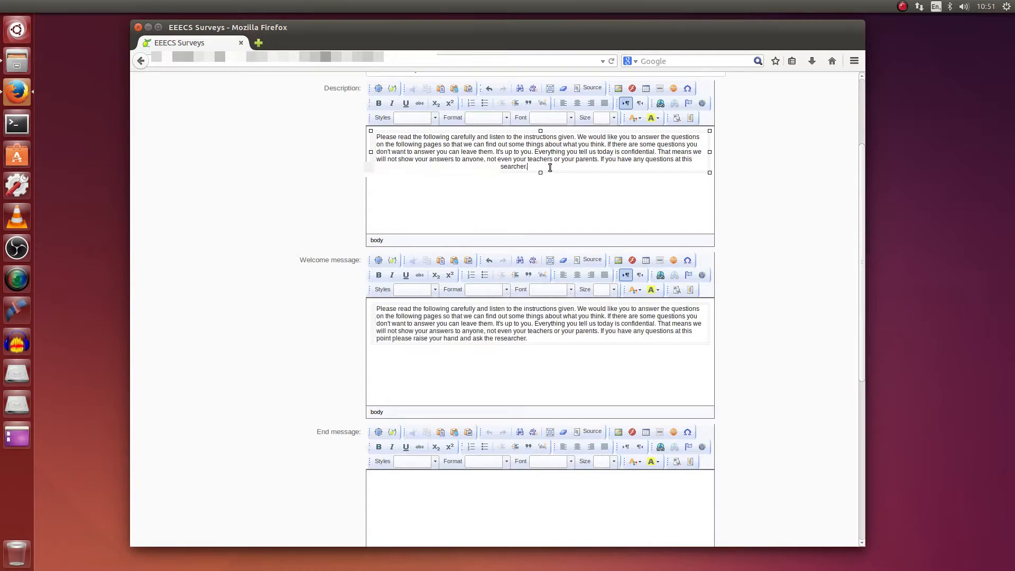
left_click(381, 139)
key("ctrl+a")
key("Delete")
type("Su")
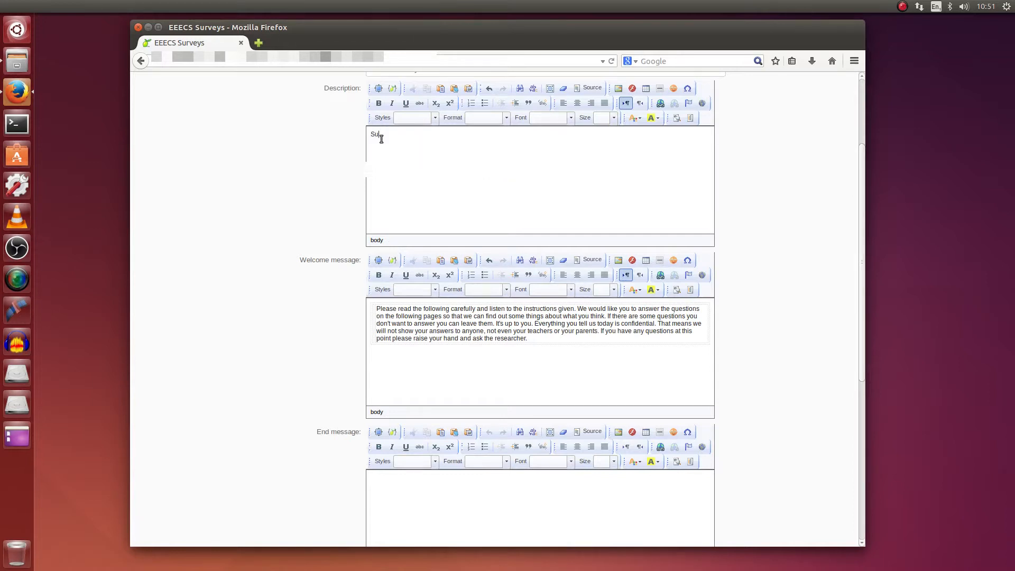
type("rvey")
key("BackSpace")
type("y d")
type("or ")
type("Youtube ")
type("video")
Set the end message to "You have reached the end of the survey. Many thanks.".
scroll(395, 195, "down", 8)
left_click(477, 247)
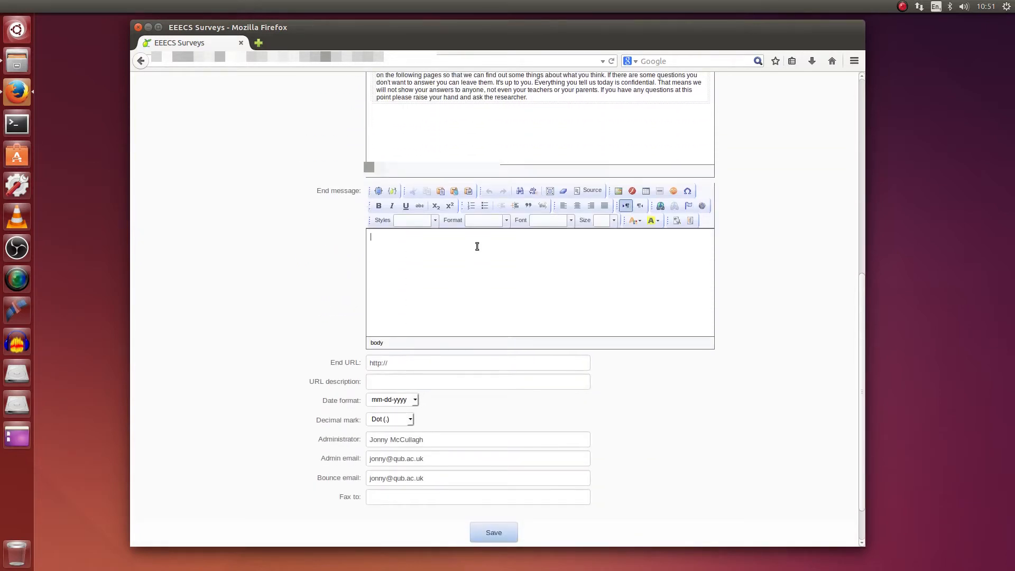
type("You have reached the end of the survey. Many thanks.")
scroll(477, 247, "down", 2)
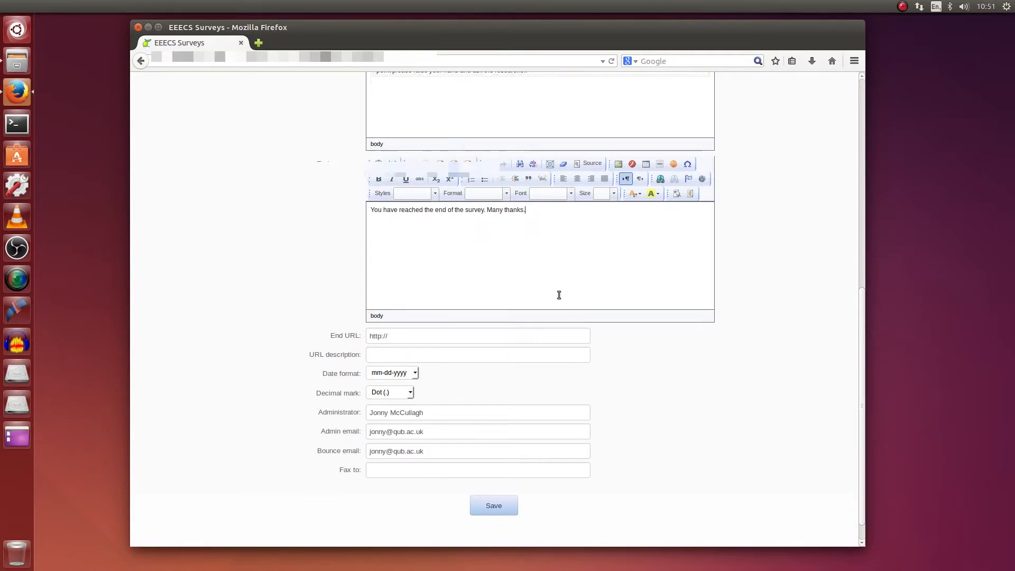
Set the survey's date format to dd-mm-yyyy and save the new survey.
left_click(409, 312)
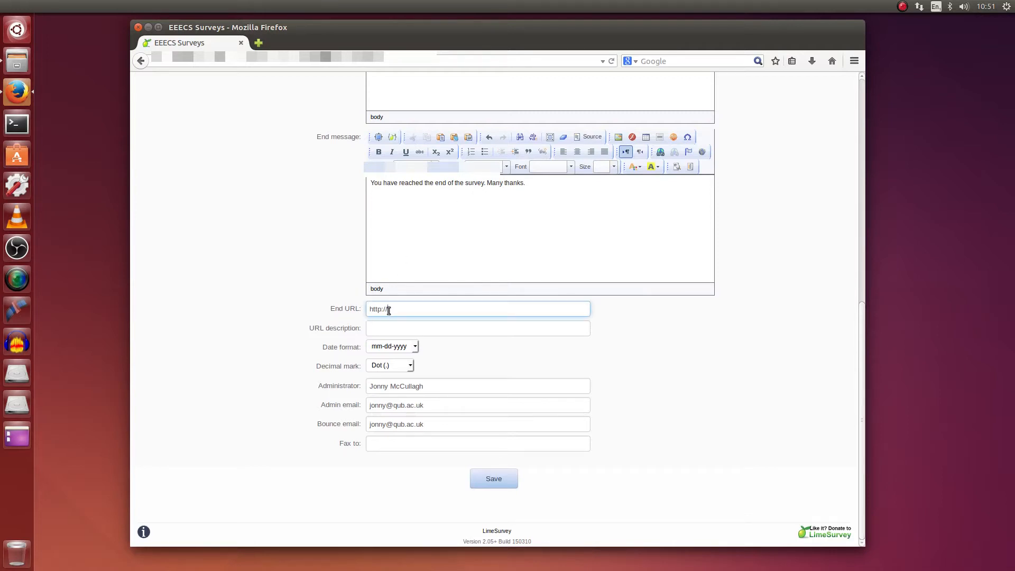
left_click_drag(434, 313, 357, 309)
left_click(411, 308)
left_click(414, 347)
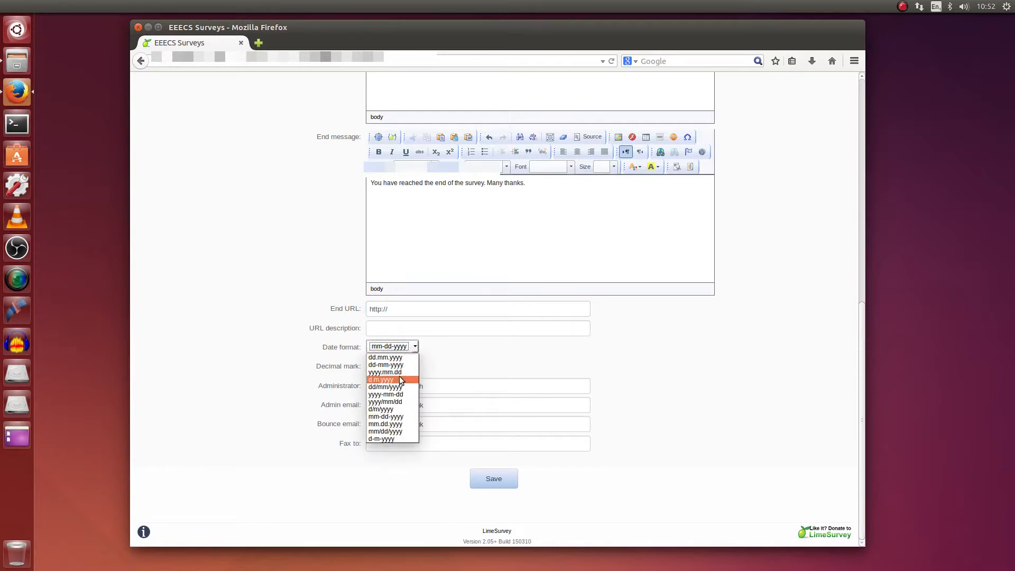
left_click(399, 365)
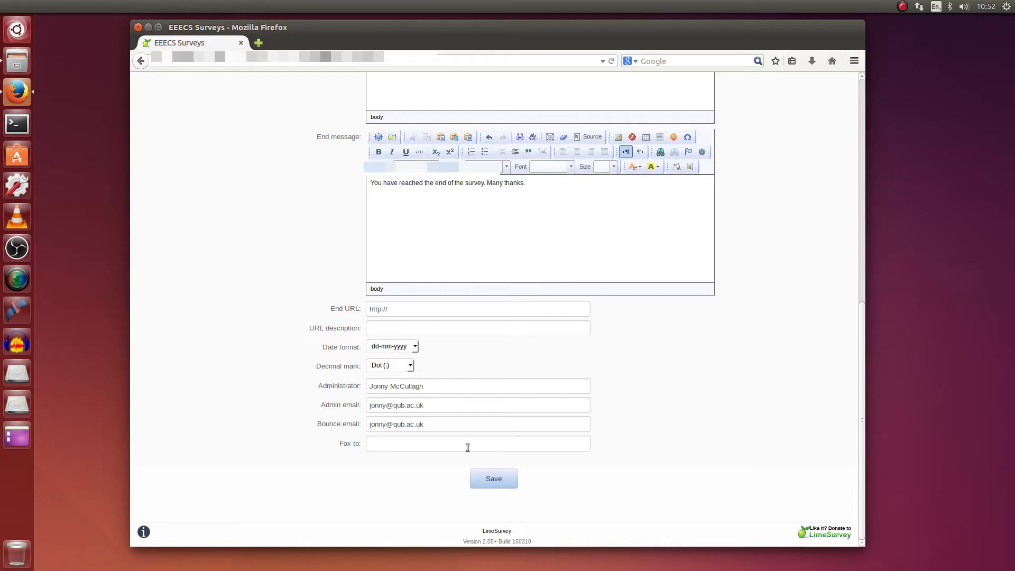
left_click(494, 481)
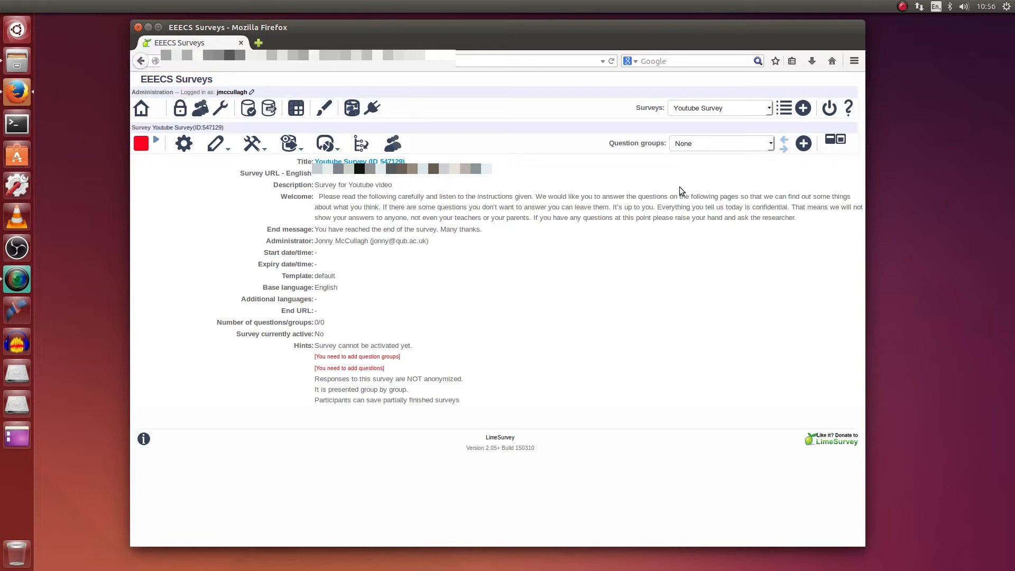
Add a question group titled "About You" with an empty description to the survey and save it.
left_click(693, 144)
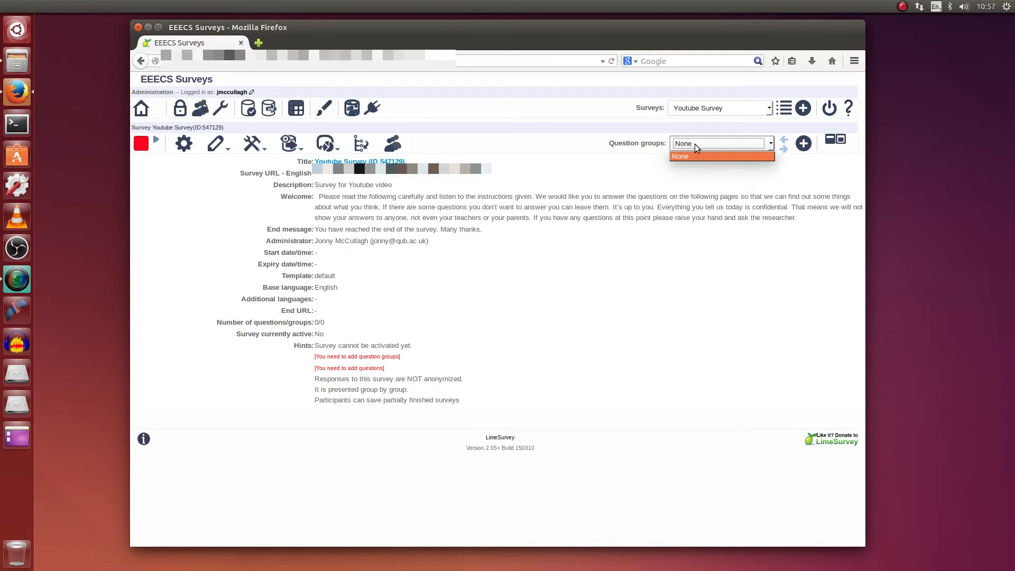
left_click(823, 191)
left_click(803, 144)
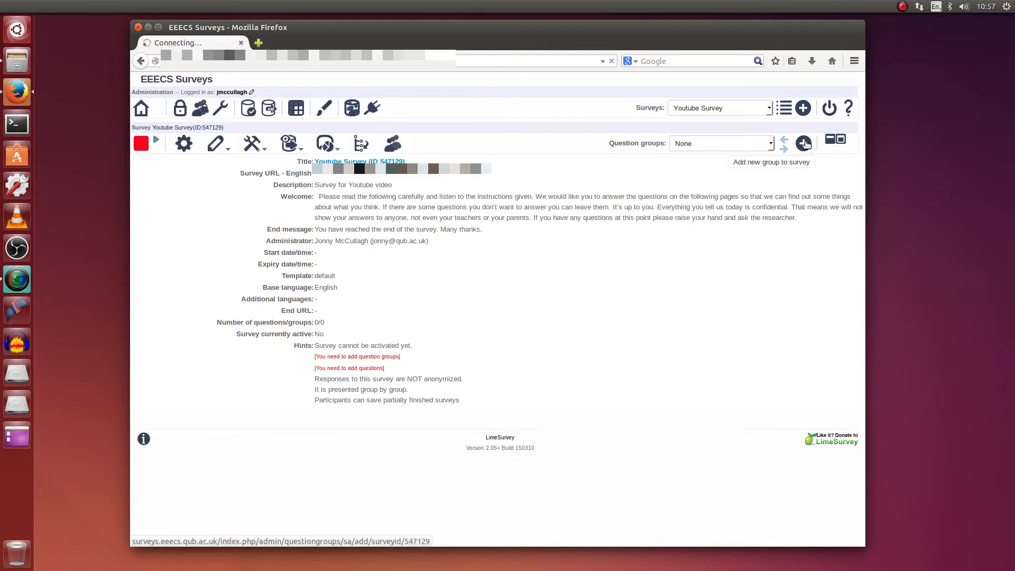
left_click(384, 204)
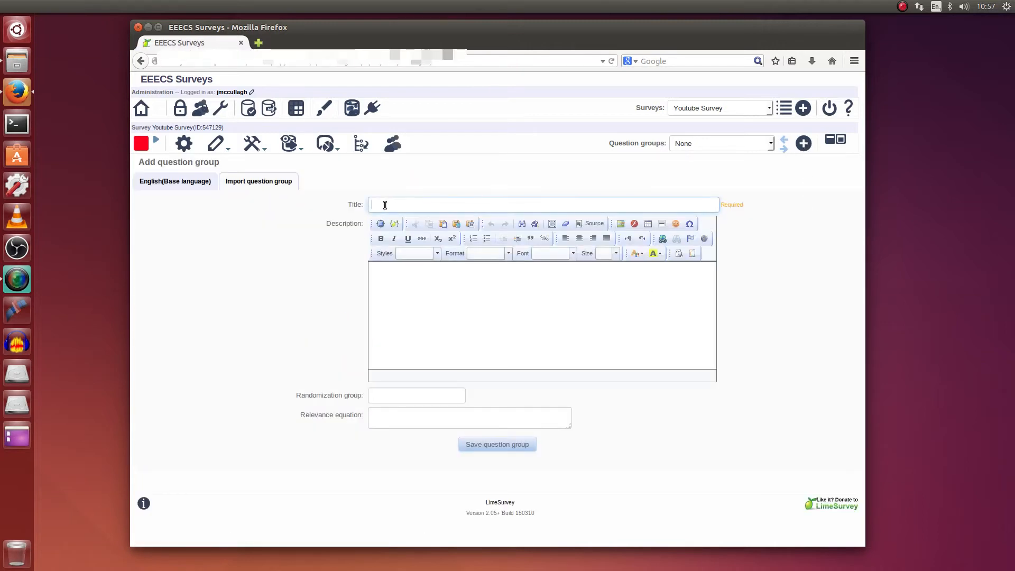
type("About You")
left_click(462, 300)
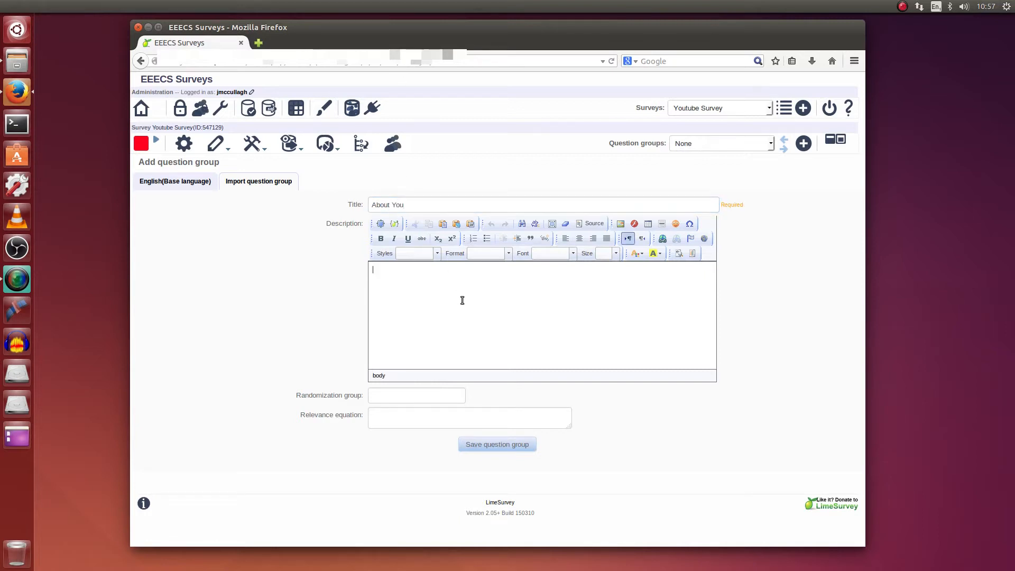
left_click(497, 446)
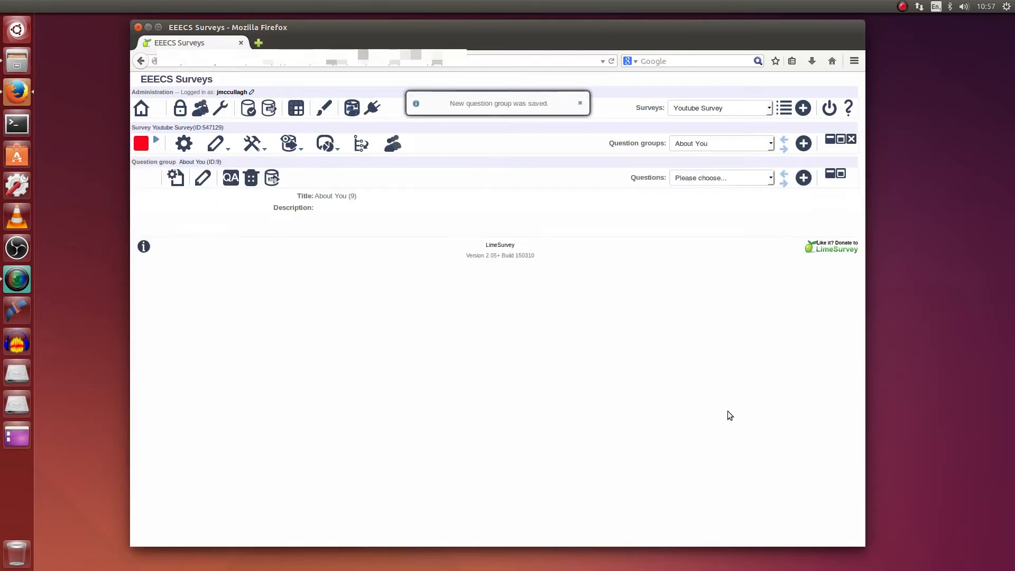
left_click(726, 146)
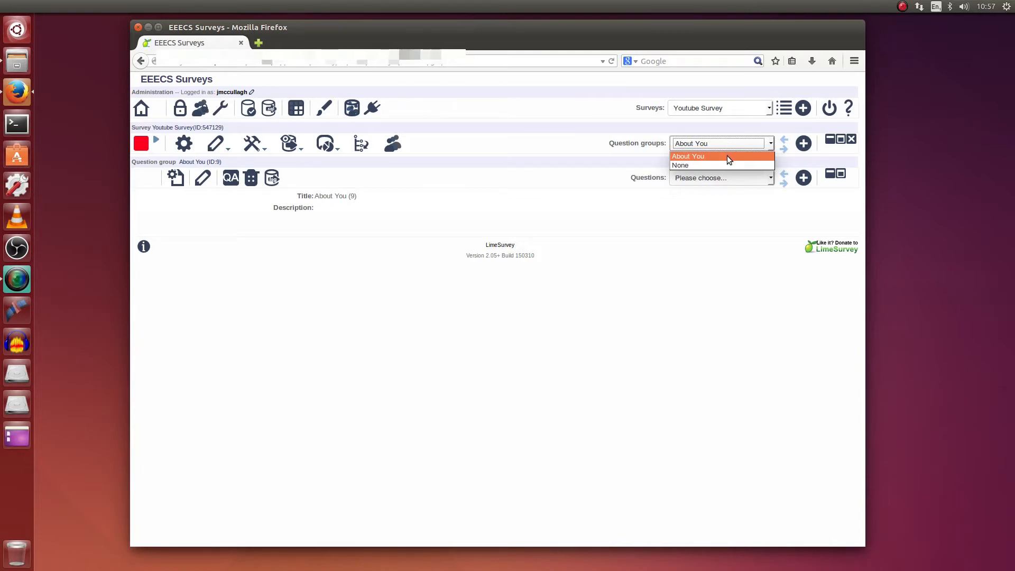
left_click(728, 159)
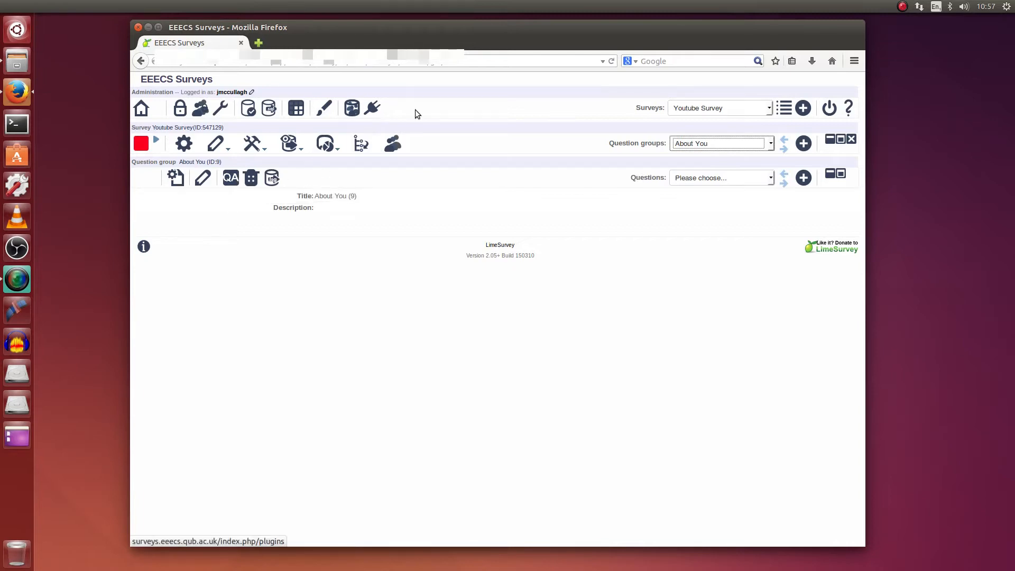
left_click(699, 180)
left_click(699, 179)
left_click(633, 191)
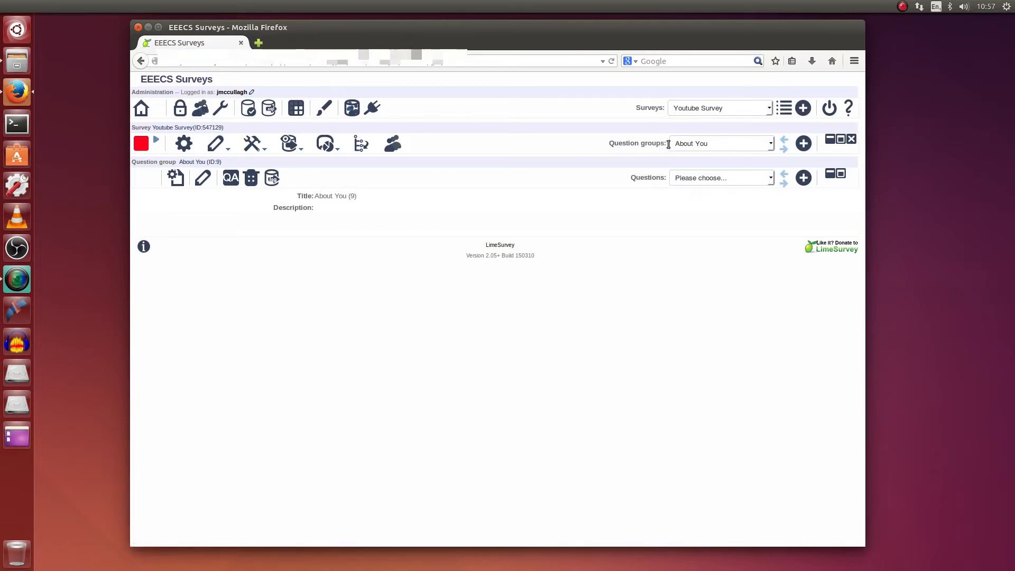
left_click(692, 143)
left_click(694, 144)
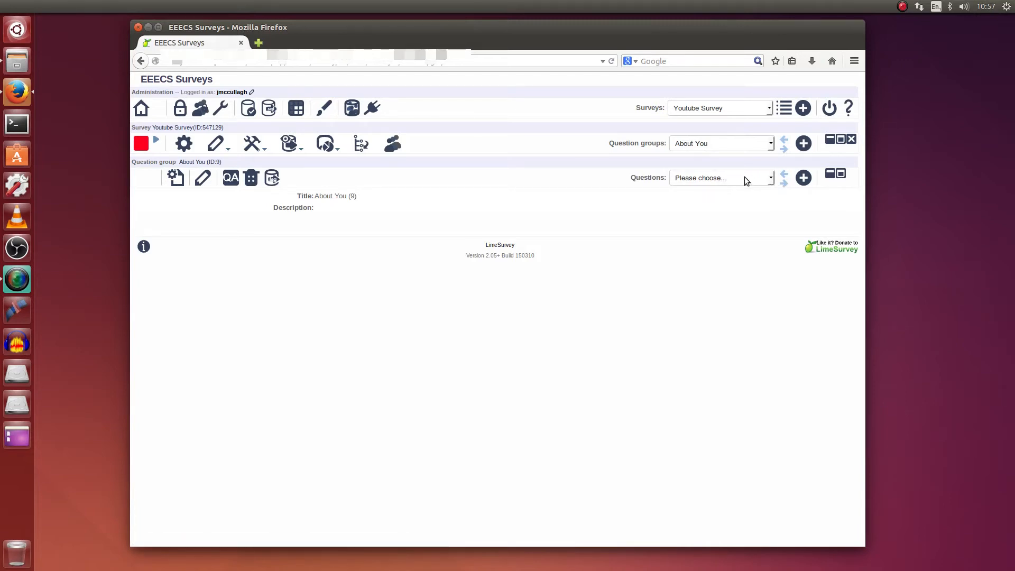
left_click(719, 144)
left_click(719, 144)
left_click(720, 145)
left_click(719, 144)
left_click(719, 145)
left_click(719, 144)
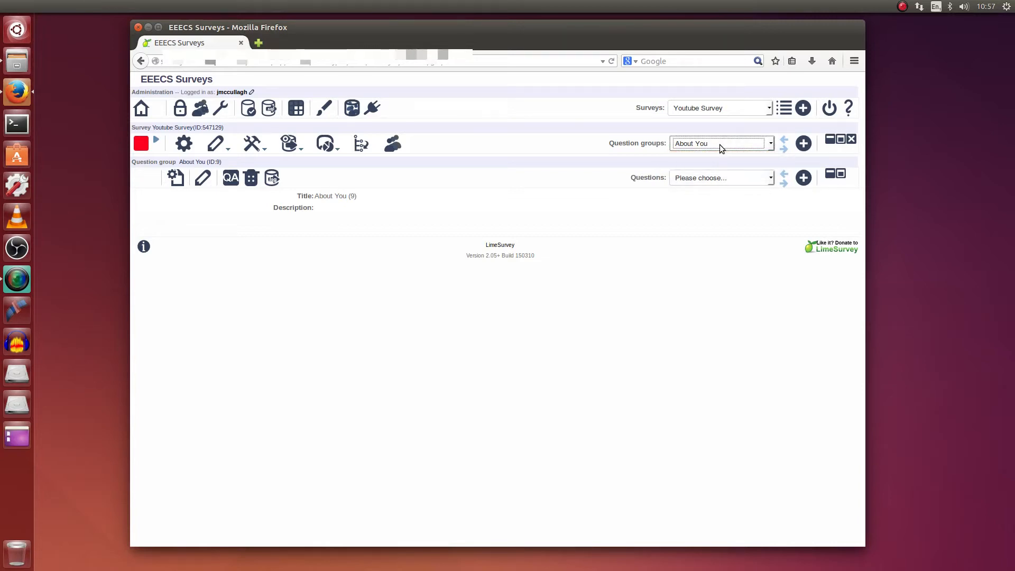
Start a new question in the About You group and give it the code q1.
left_click(804, 178)
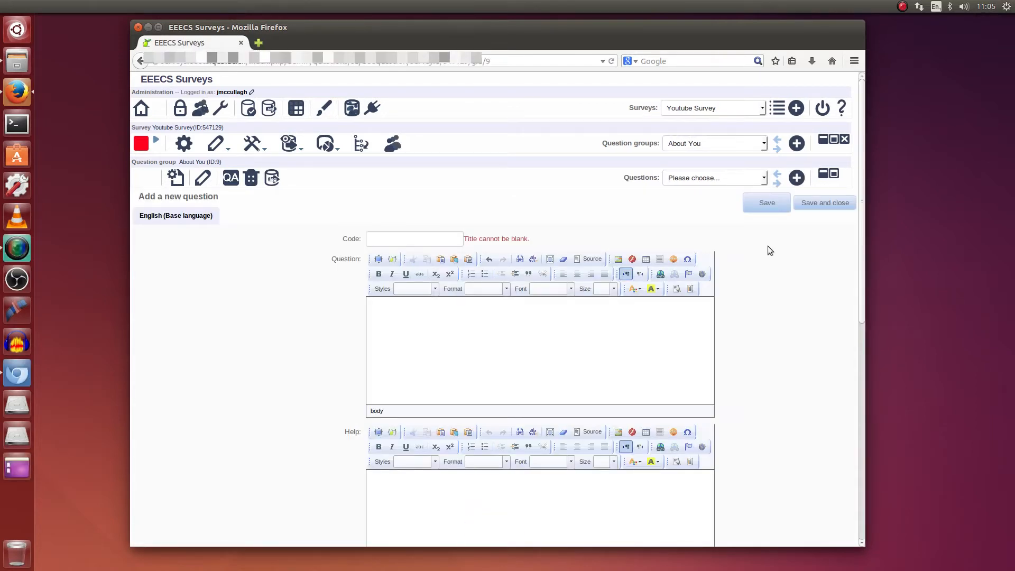
left_click(447, 240)
type("q1")
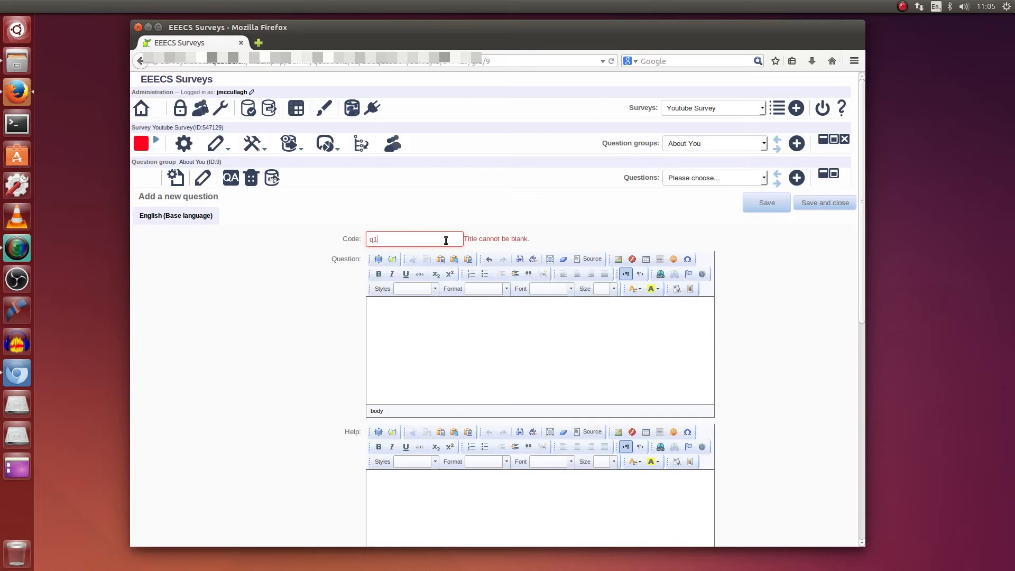
Complete the question code as q1name and enter the question text "What is your name ?", leaving the help text empty.
type("name")
left_click(498, 307)
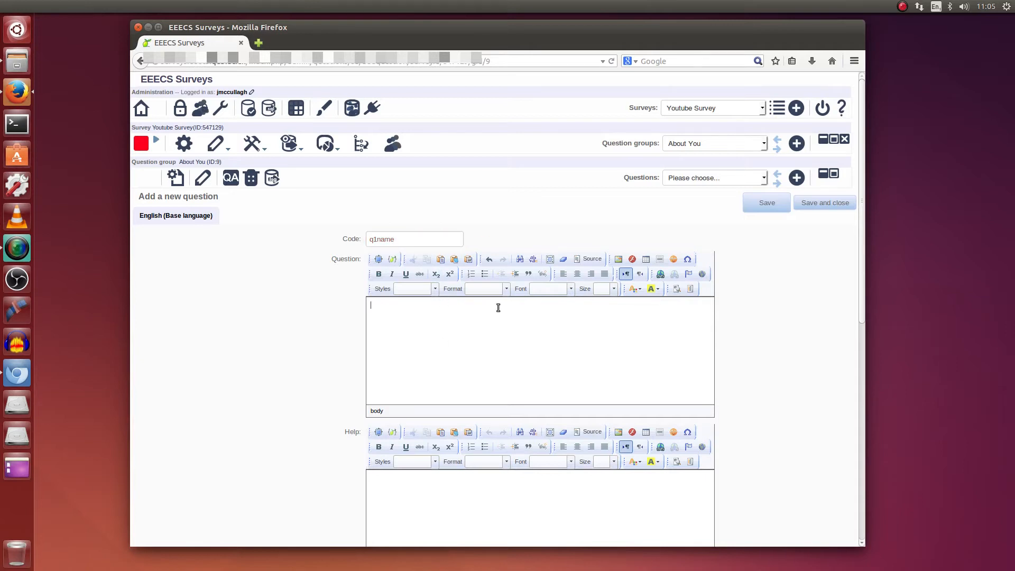
type("What is your name ?")
scroll(497, 316, "down", 4)
left_click(435, 363)
Set the name question's type to Short free text, make it mandatory, and add it to the About You group.
scroll(434, 365, "down", 1)
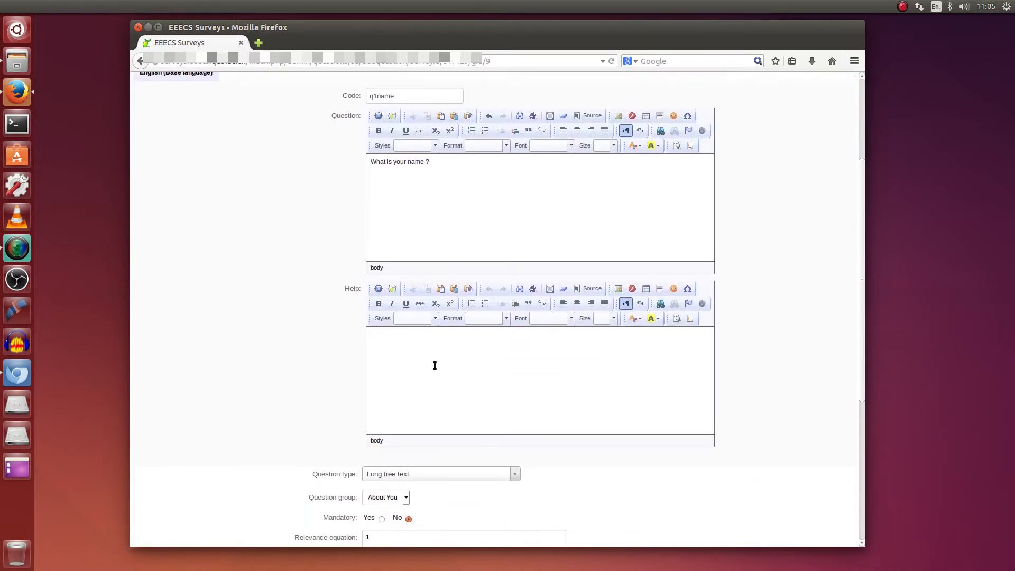
scroll(435, 365, "down", 2)
scroll(344, 320, "down", 3)
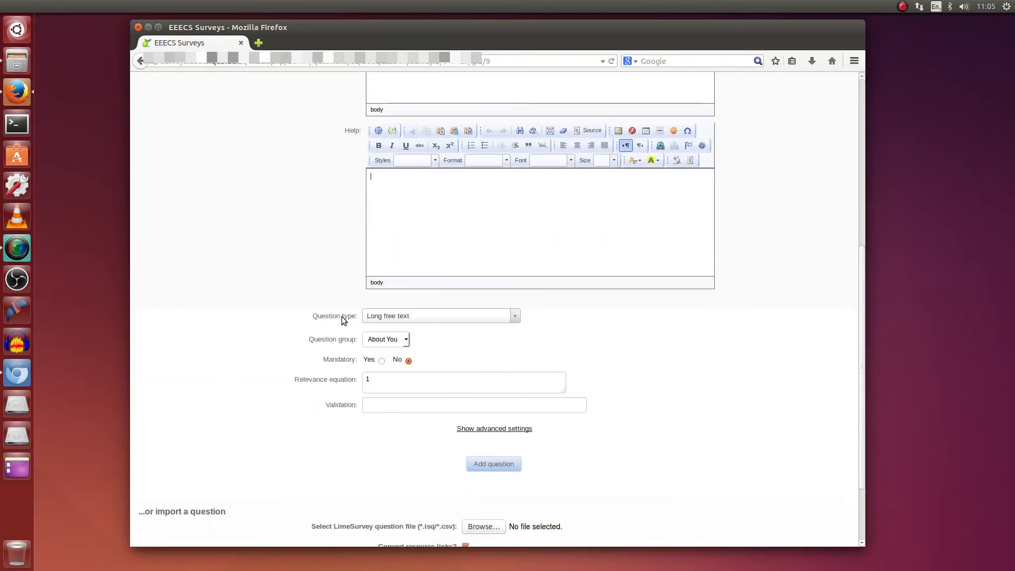
left_click(512, 321)
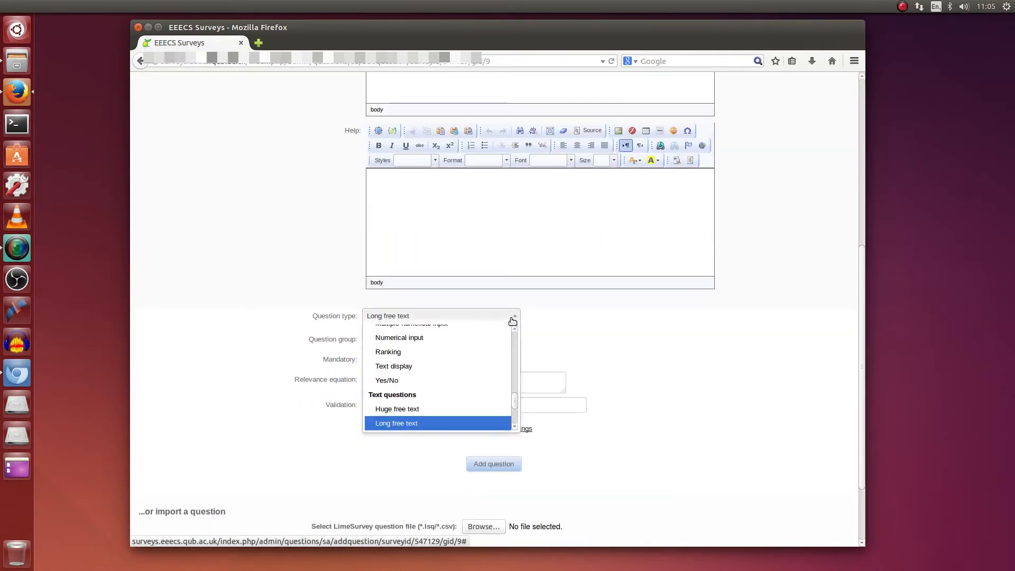
scroll(516, 390, "up", 1)
scroll(449, 389, "down", 1)
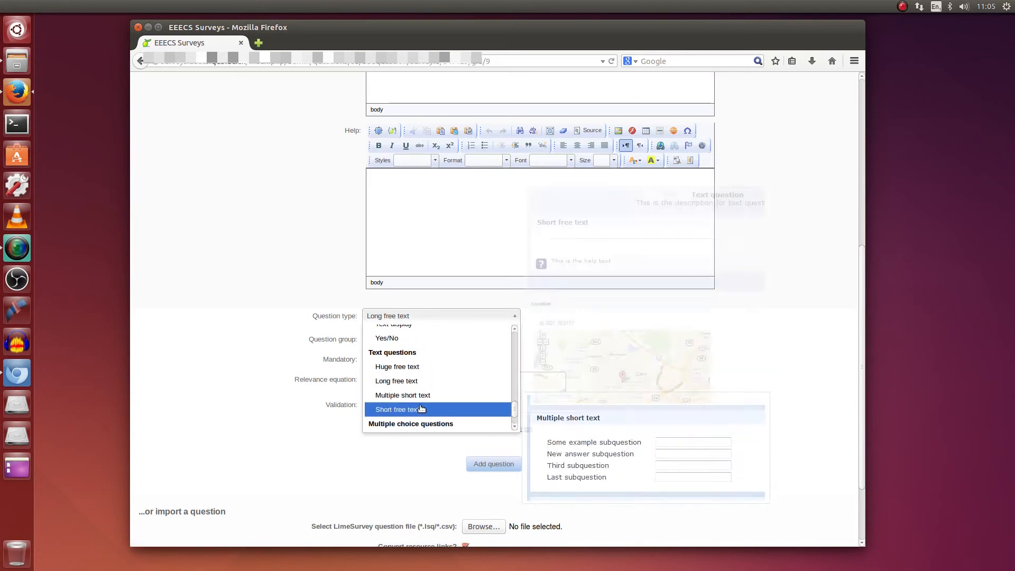
left_click(421, 411)
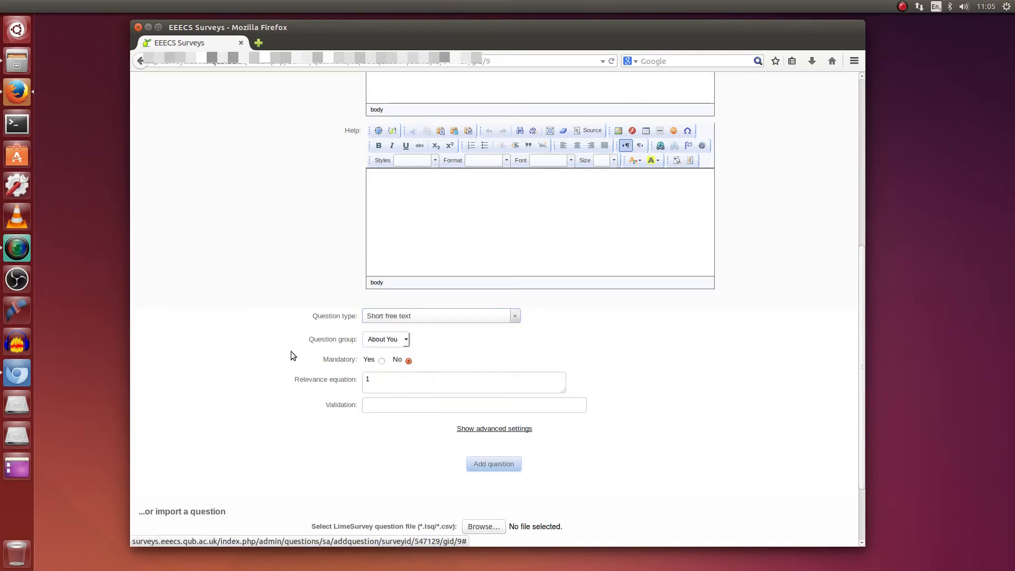
left_click(382, 361)
scroll(291, 382, "down", 2)
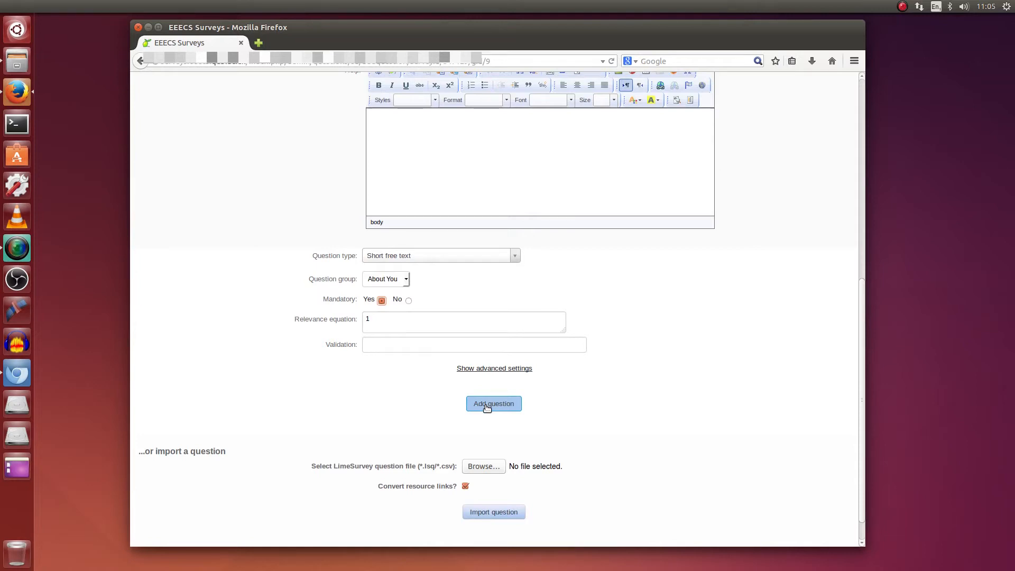
left_click(505, 406)
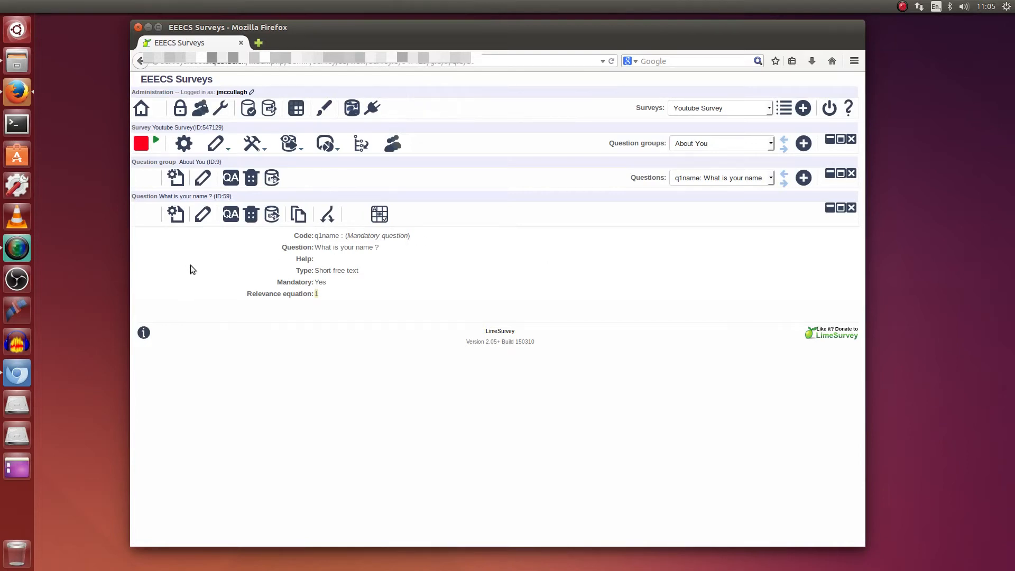
Preview the name question with its answer field, and close the preview.
left_click(176, 218)
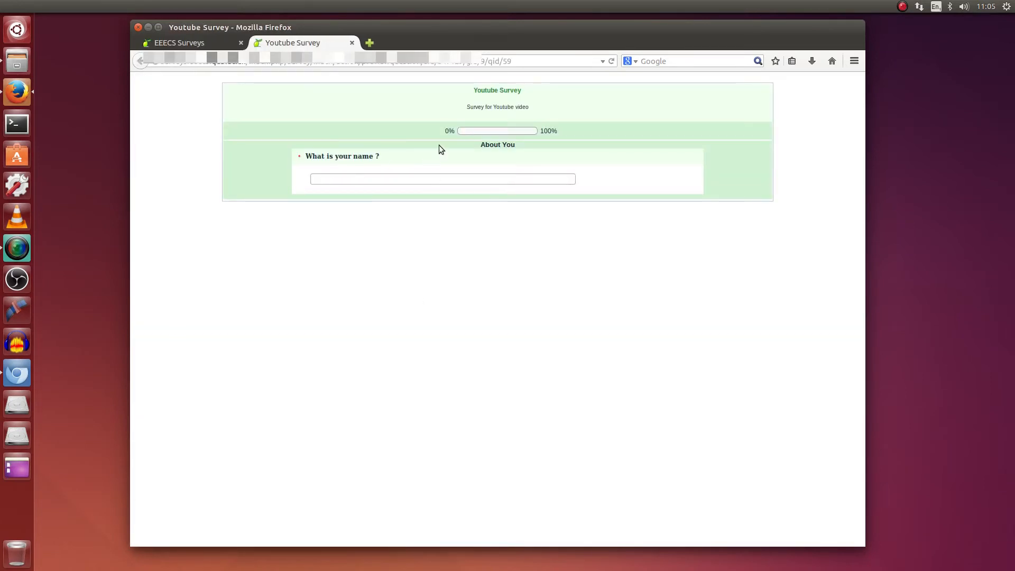
left_click(346, 178)
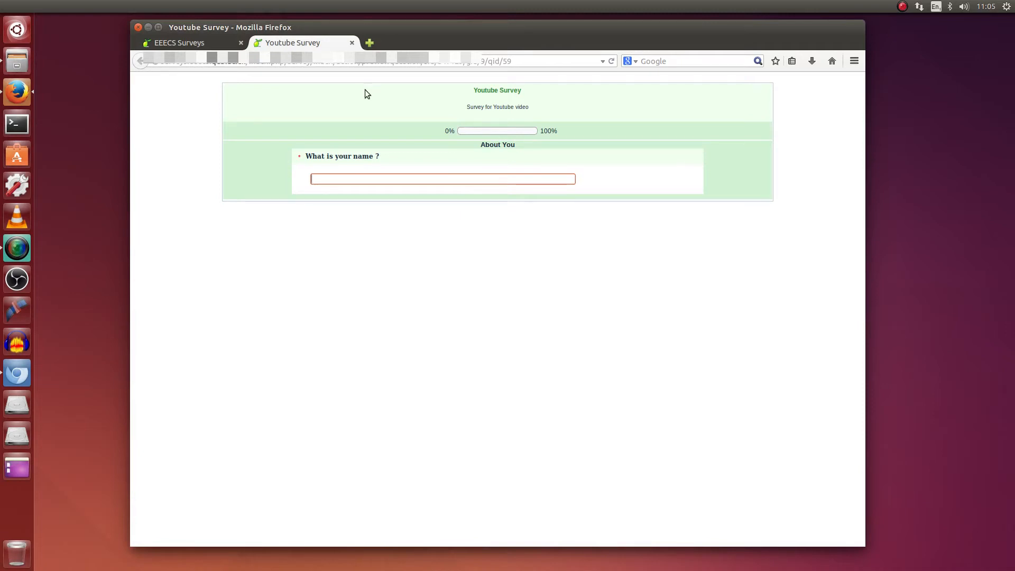
left_click(352, 42)
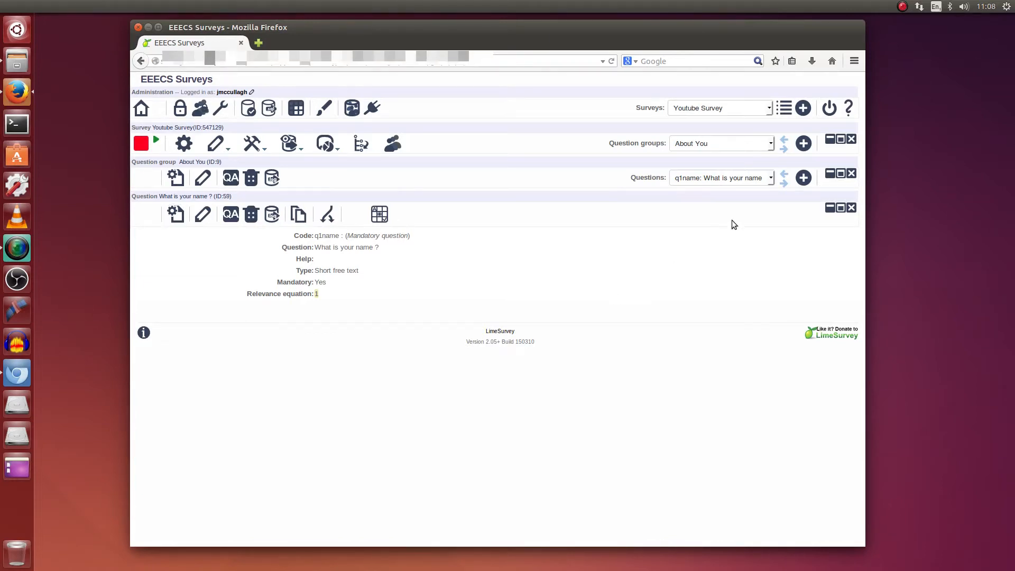
Examine the available choices in the survey, question group and question selectors without changing the current selection.
left_click(694, 109)
left_click(694, 109)
left_click(710, 145)
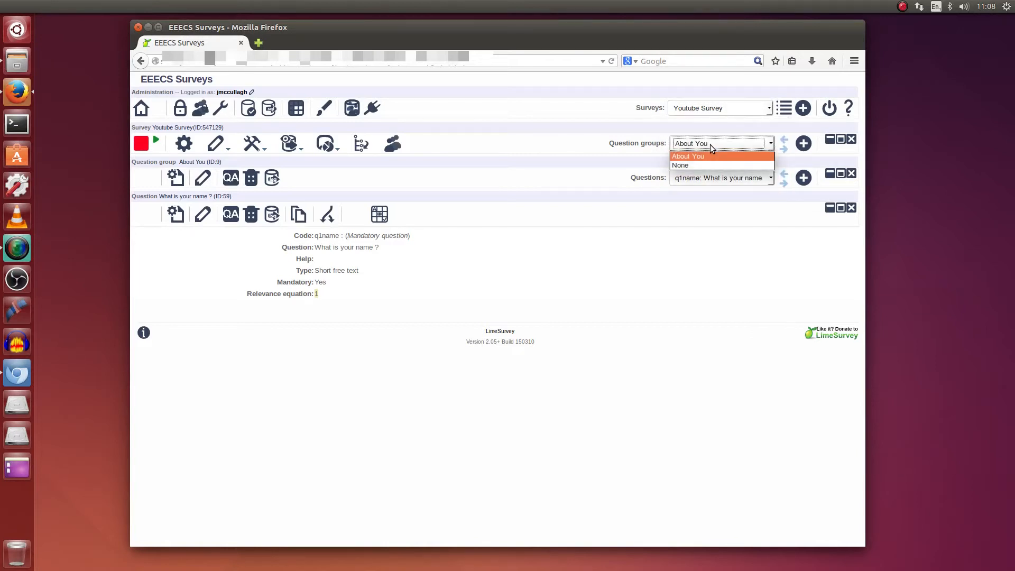
left_click(709, 145)
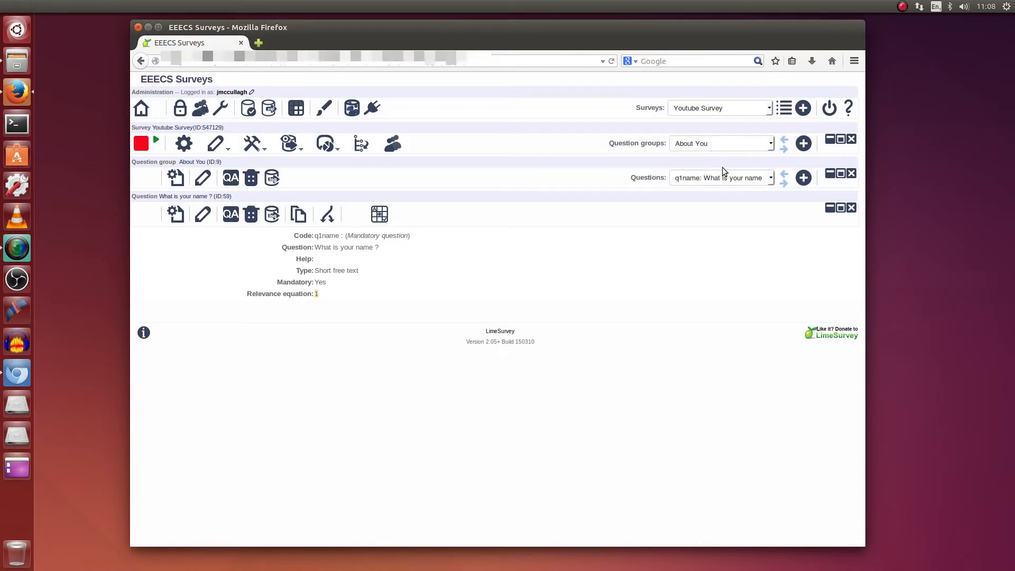
left_click(700, 178)
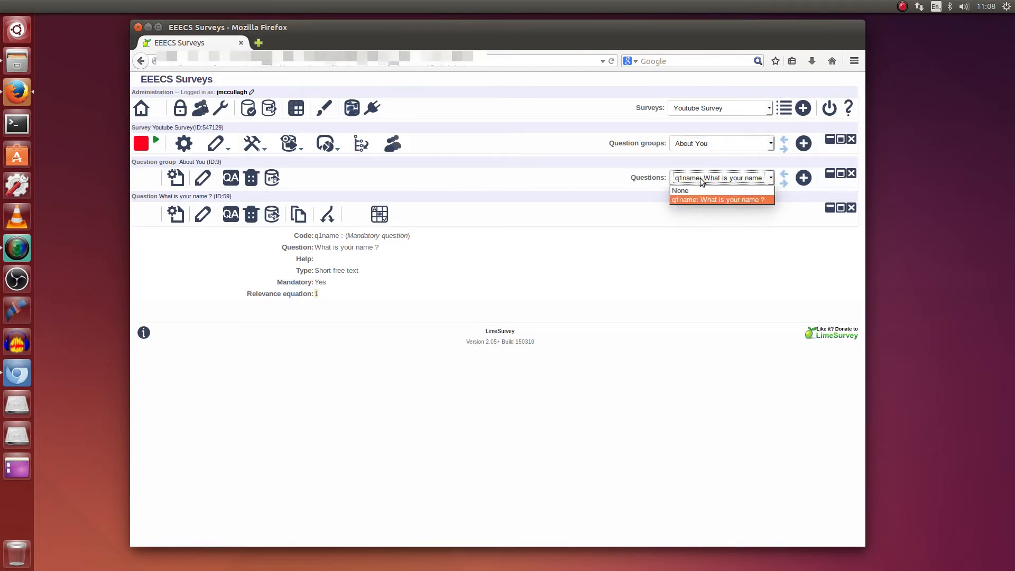
left_click(569, 161)
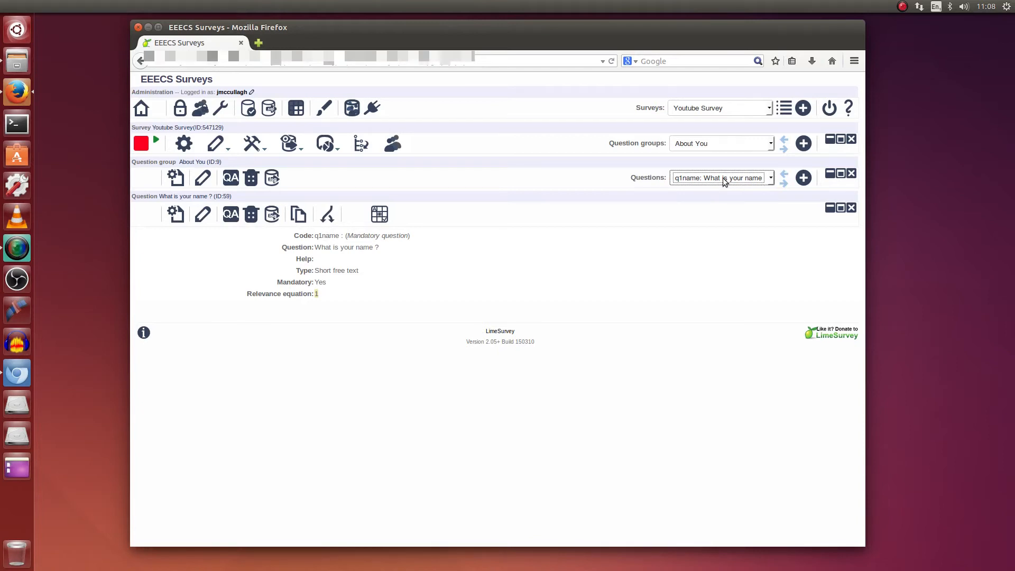
left_click(753, 237)
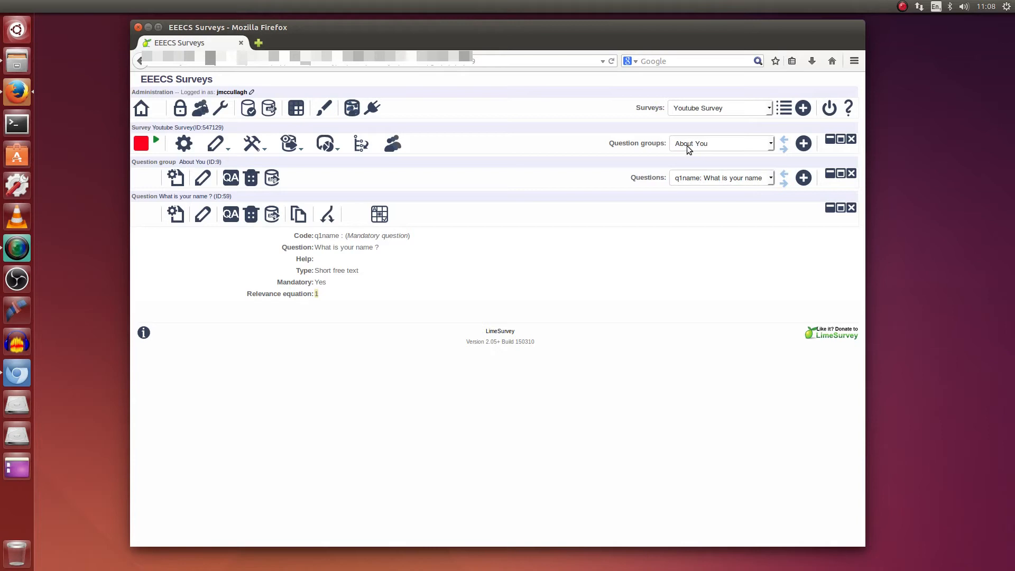
Start a new question in the About You group with code q2gender and text "Are you Male or Female ?", leaving the help text empty.
left_click(804, 178)
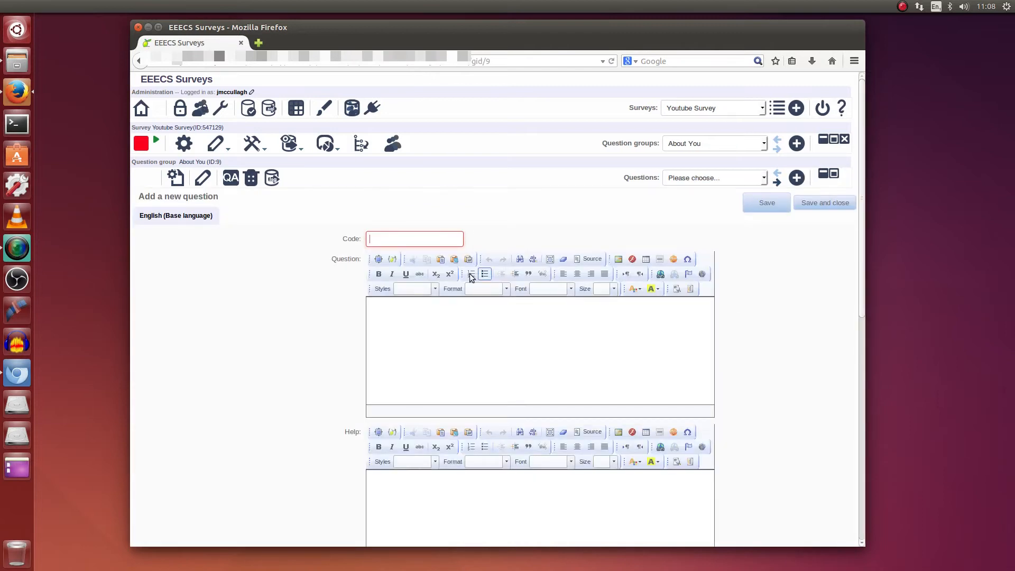
left_click(415, 241)
type("q")
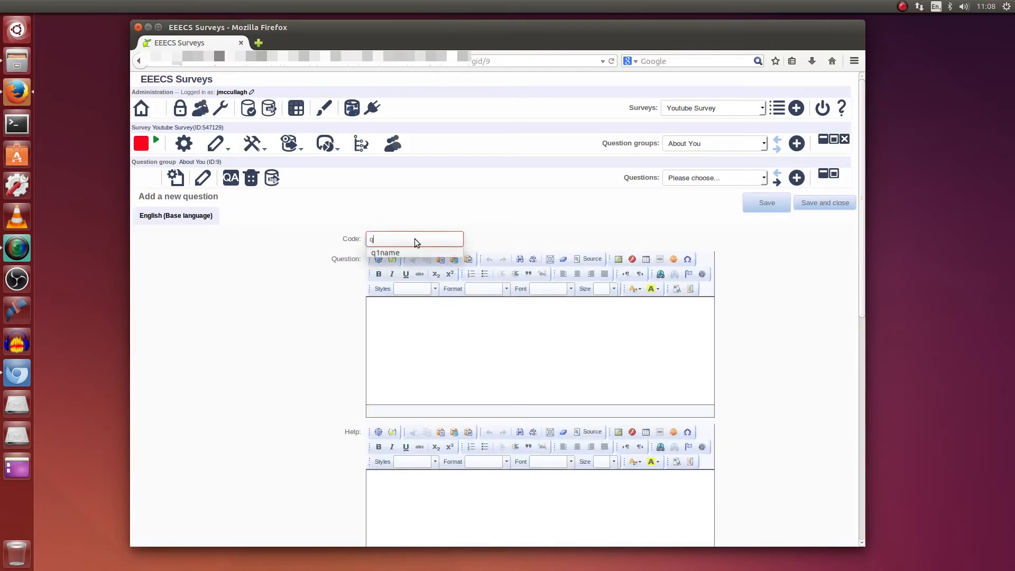
type("2gender")
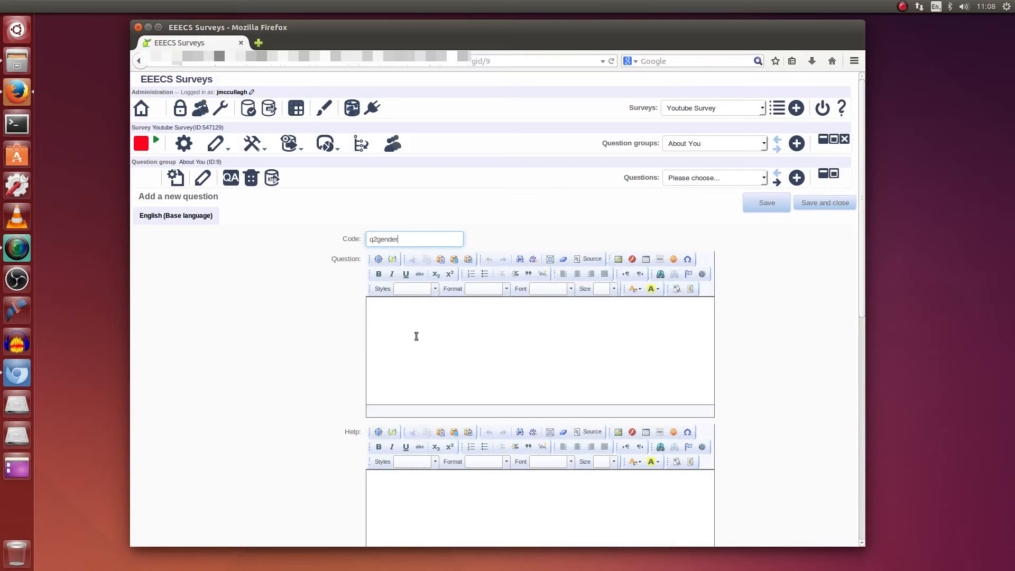
left_click(443, 343)
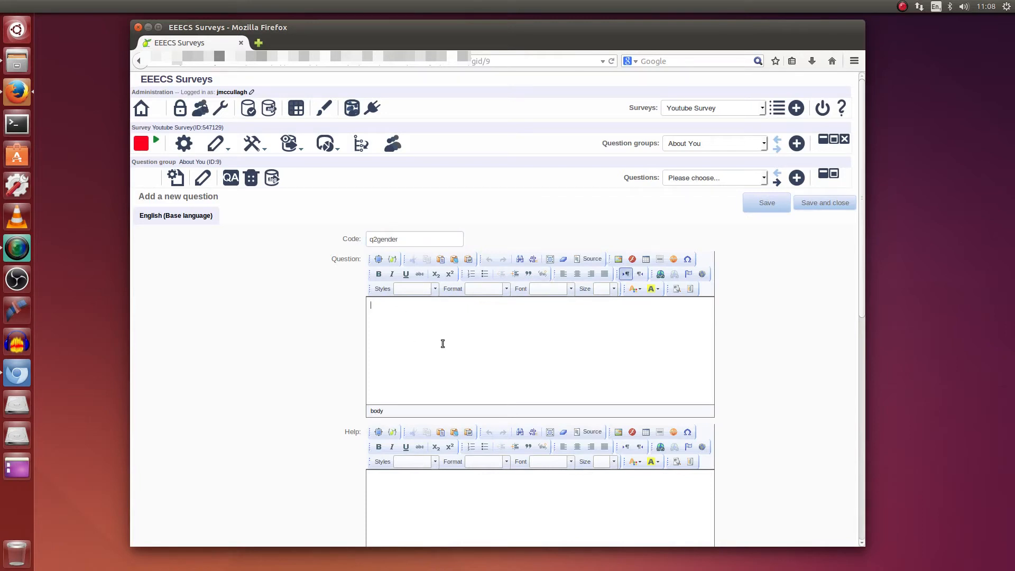
type("Are you Ma")
type("or Female ?")
scroll(312, 388, "down", 3)
scroll(311, 388, "down", 1)
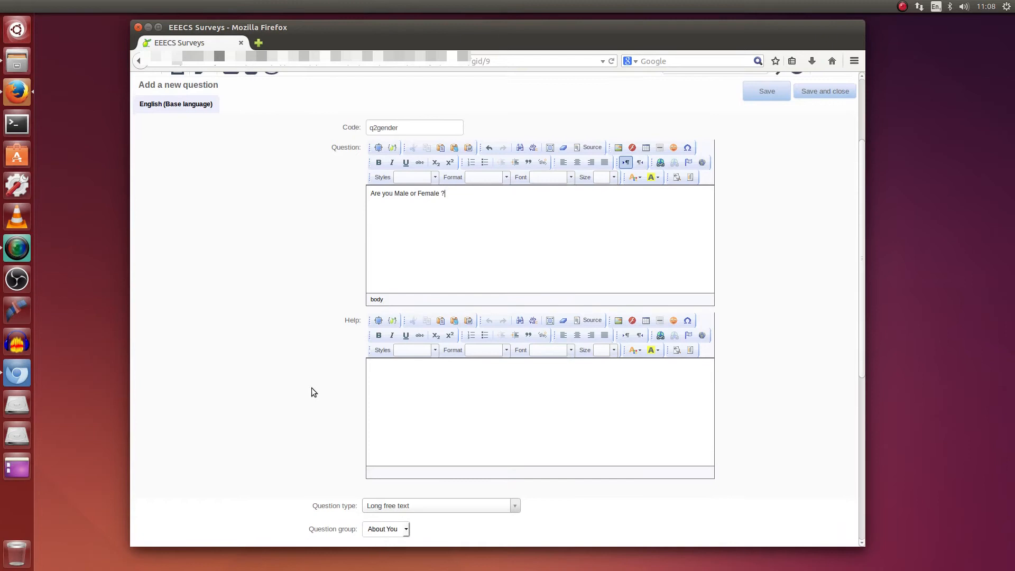
left_click(480, 364)
Set the gender question's type to List (radio), make it mandatory, and add it to the group.
scroll(282, 336, "down", 4)
scroll(280, 338, "down", 2)
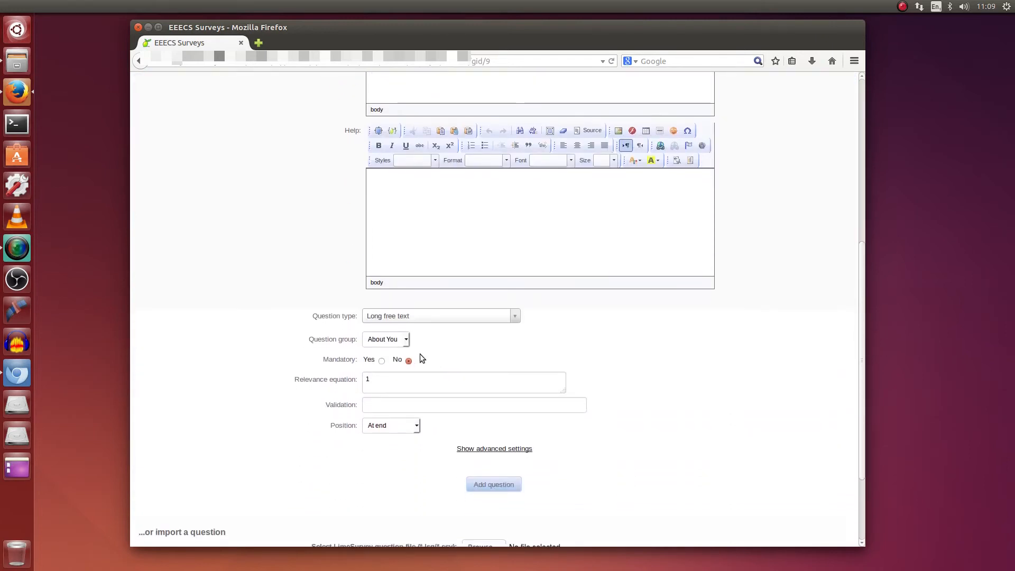
left_click(483, 320)
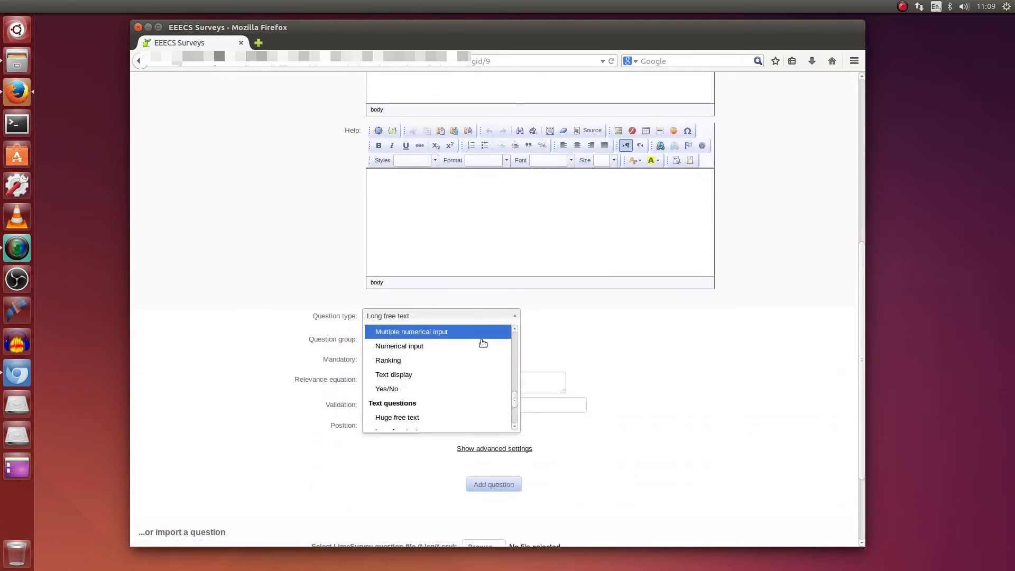
left_click_drag(515, 397, 518, 336)
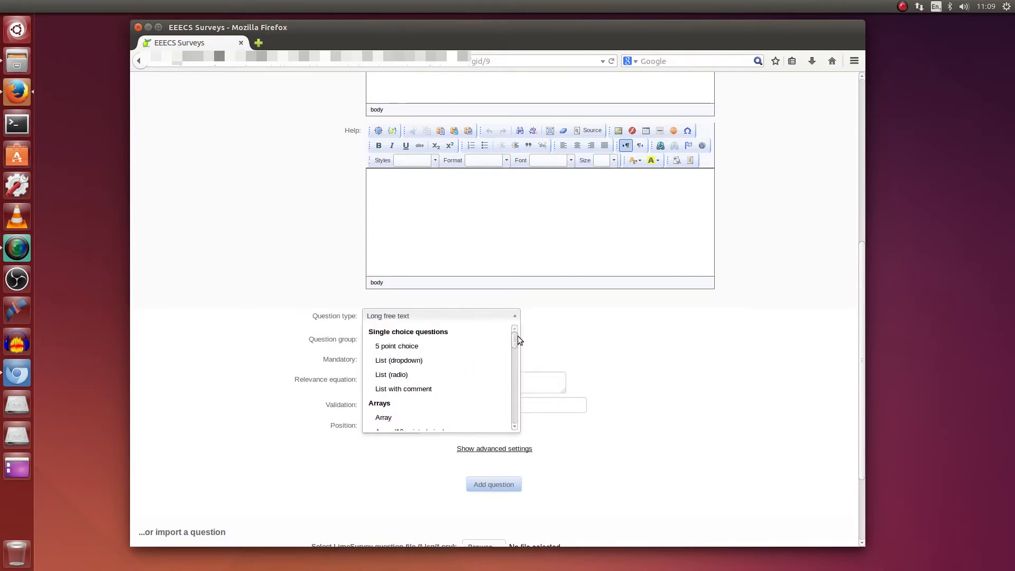
left_click(411, 376)
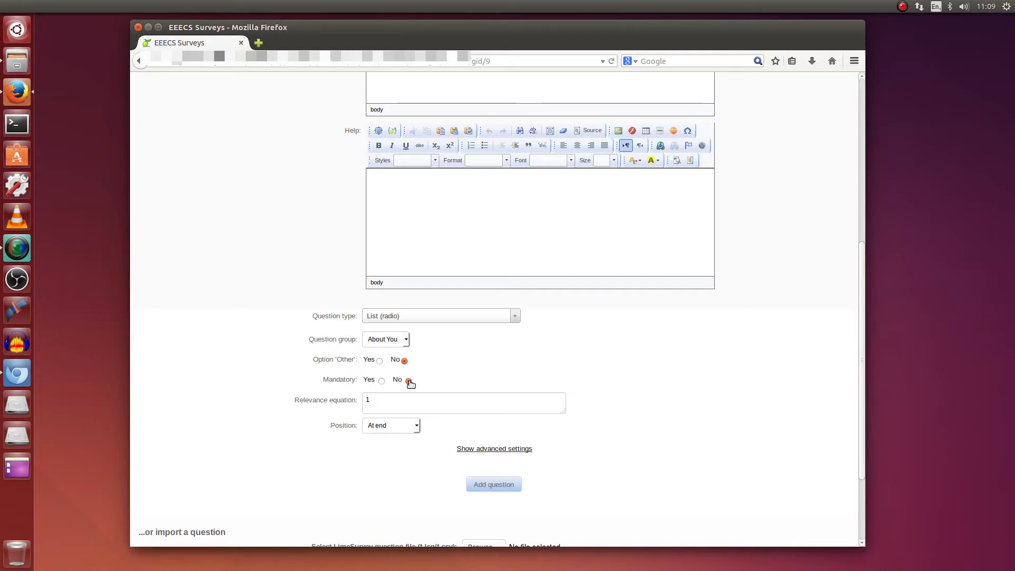
left_click(381, 380)
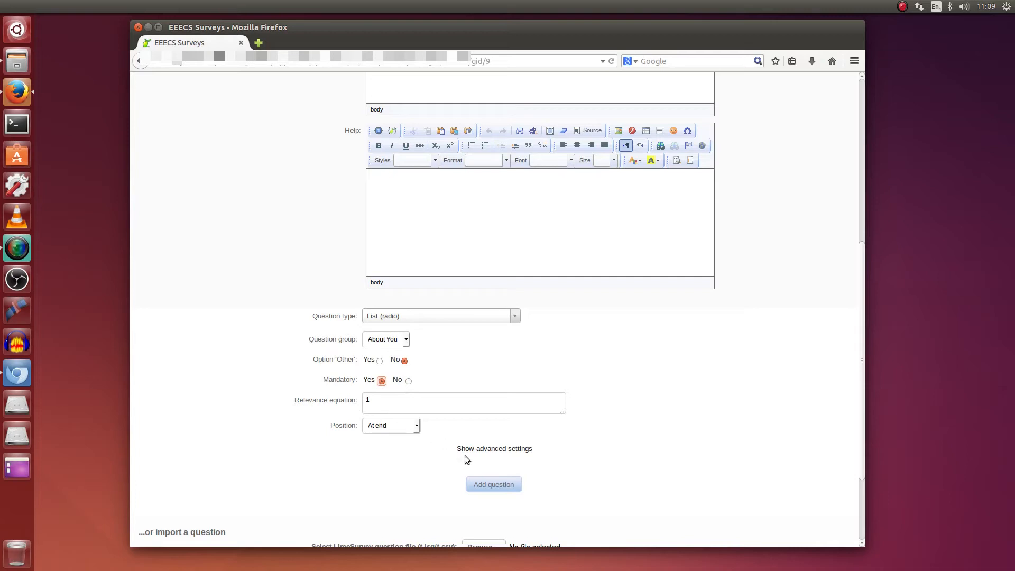
left_click(485, 484)
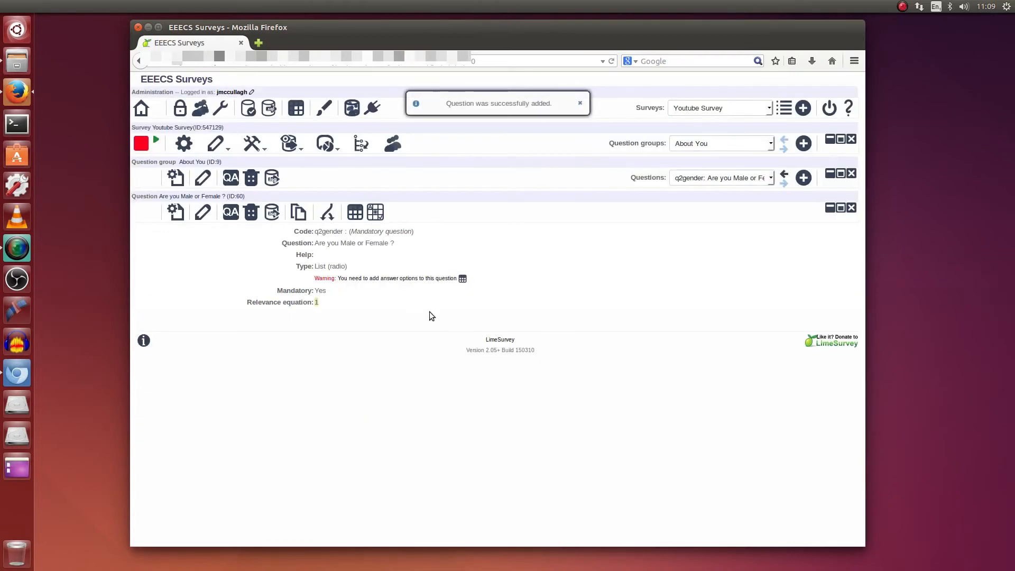
Review the group's question list and the gender question's summary, including the note on its answer options.
left_click(701, 180)
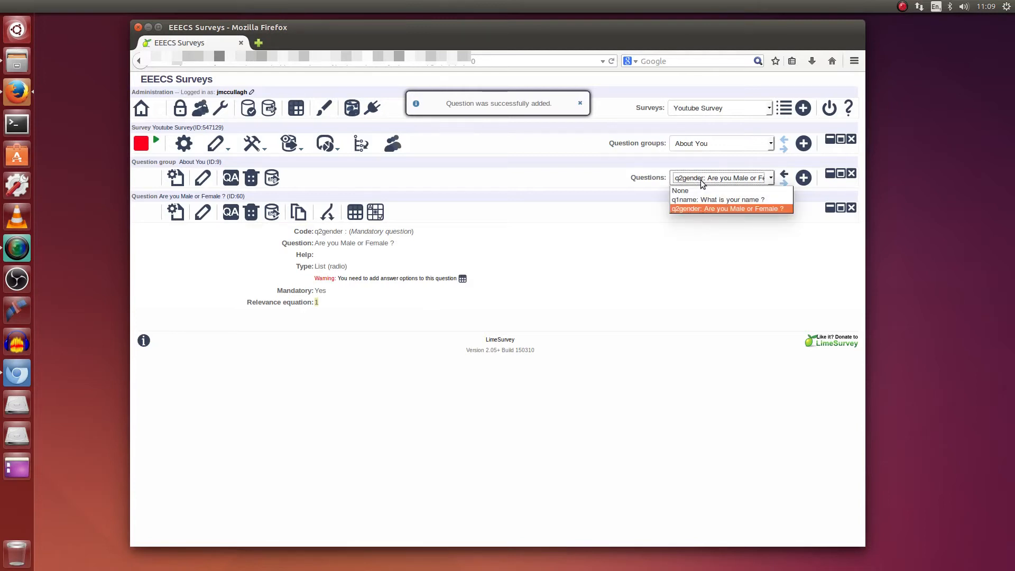
left_click(711, 211)
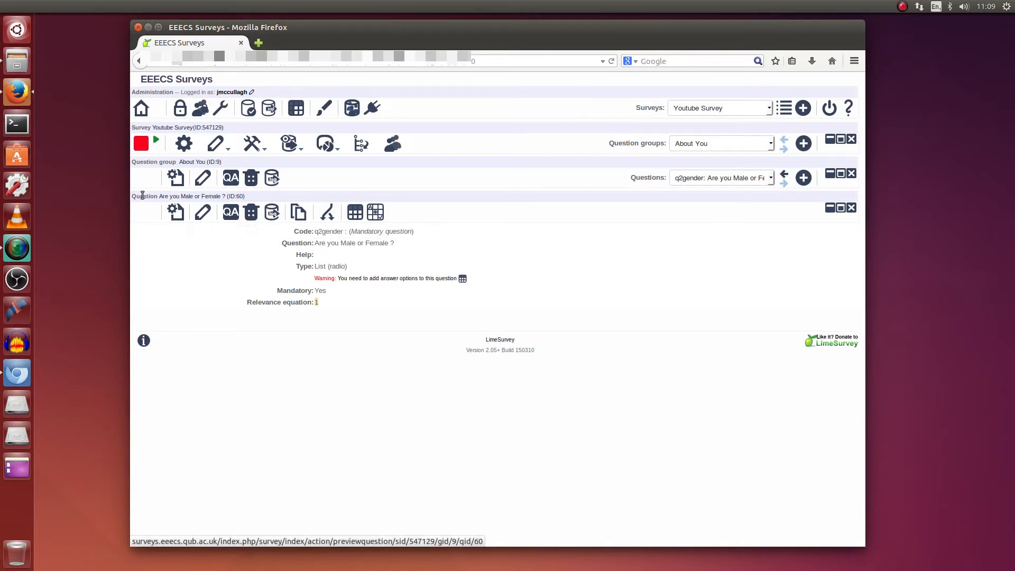
left_click_drag(140, 197, 252, 201)
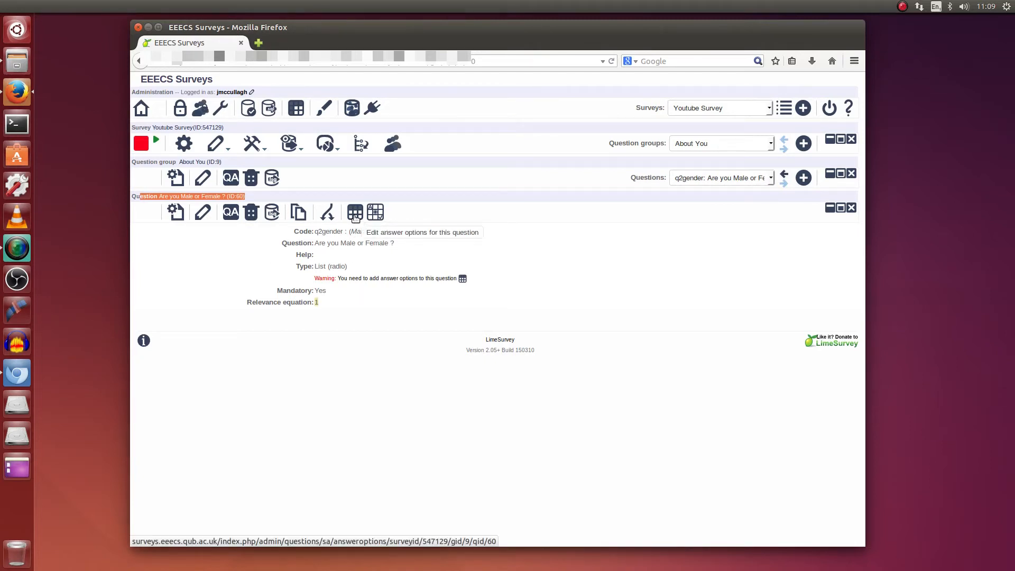
left_click_drag(300, 277, 453, 278)
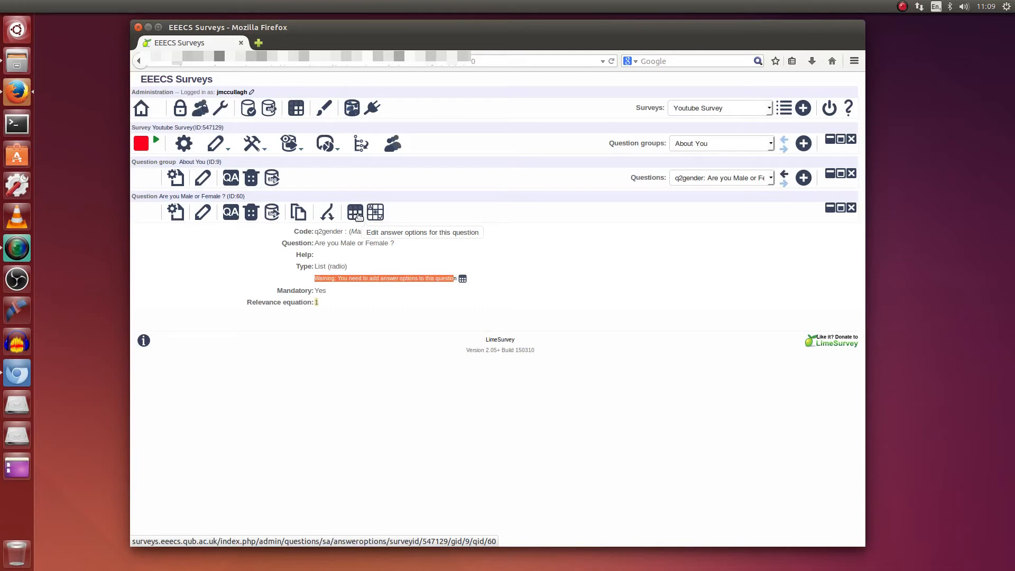
Add the answer options Male and Female to the gender question and save them.
left_click(357, 215)
left_click(361, 289)
type("Male")
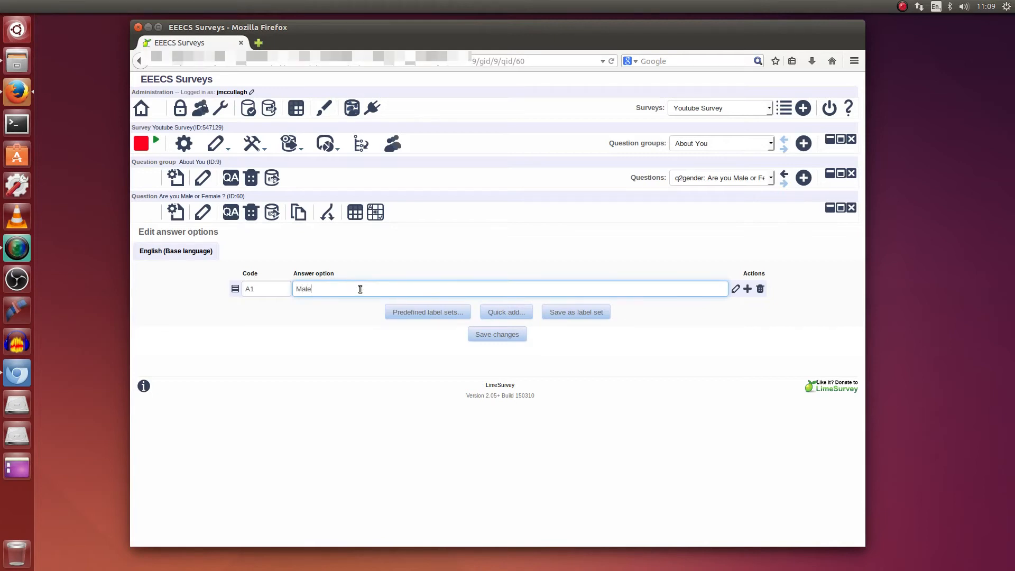
left_click(747, 289)
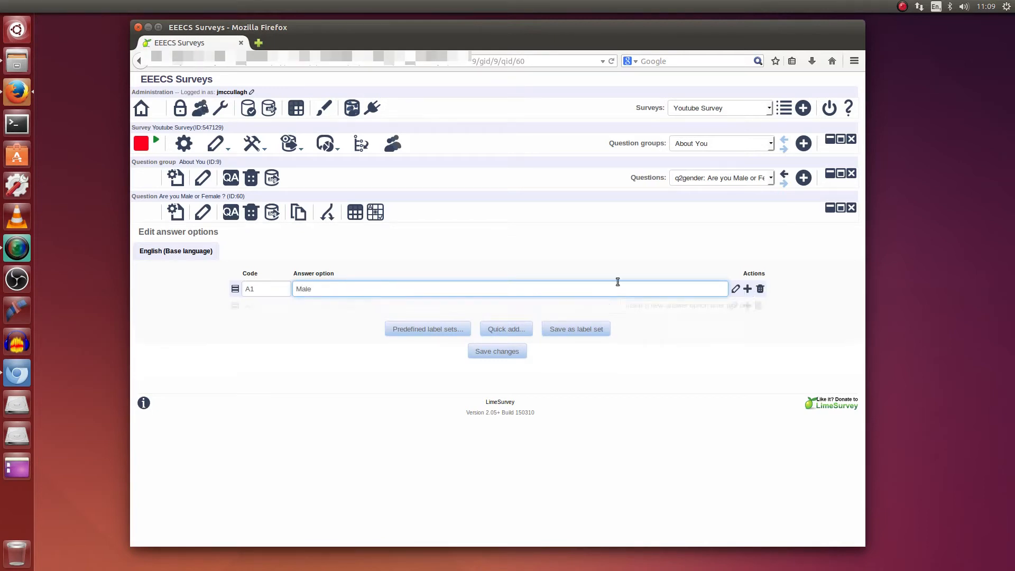
left_click(368, 306)
type("Female")
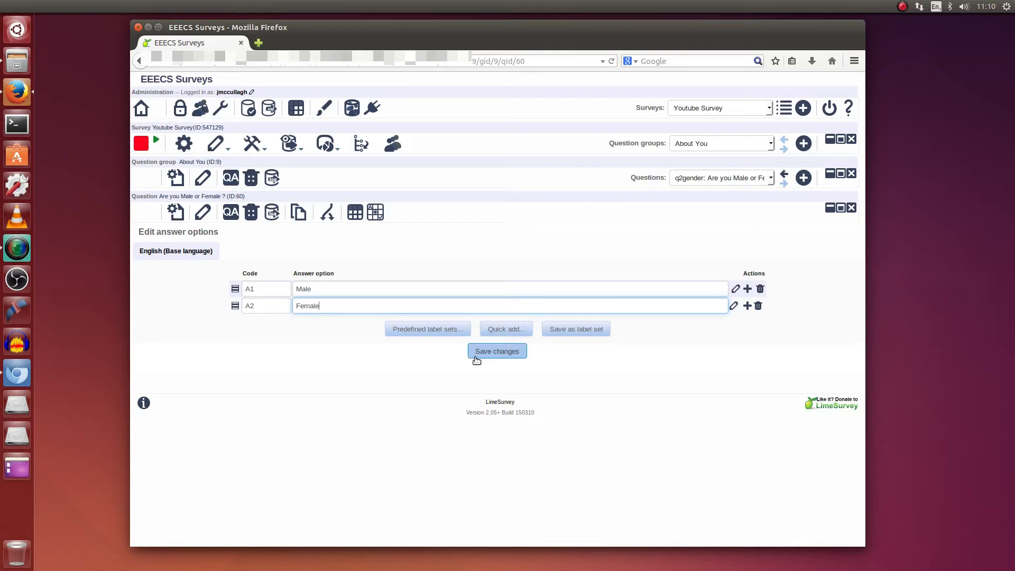
left_click(508, 353)
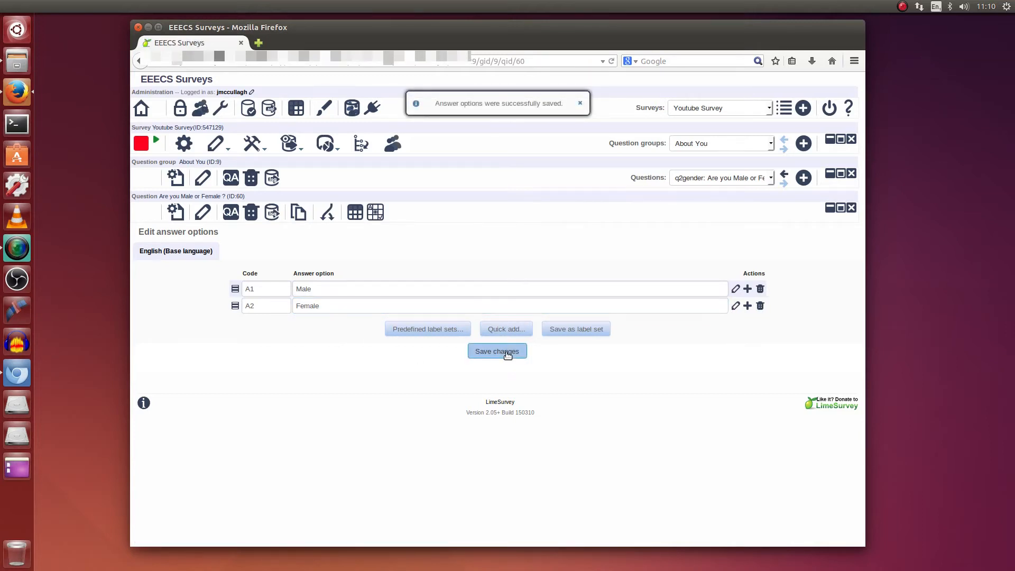
Review the summaries of the name question (q1name) and the gender question (q2gender), and the survey's own heading.
left_click(706, 176)
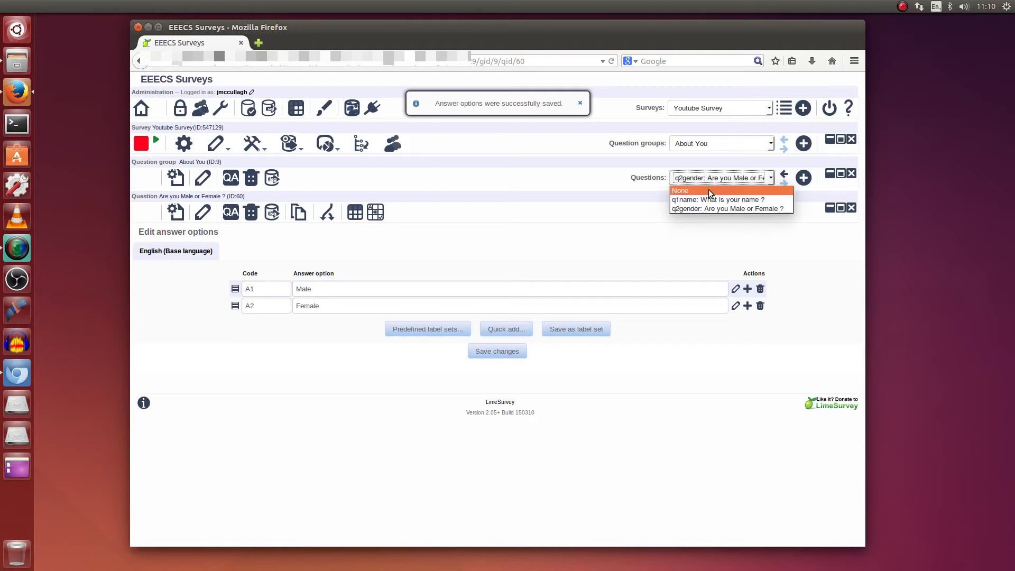
left_click(708, 200)
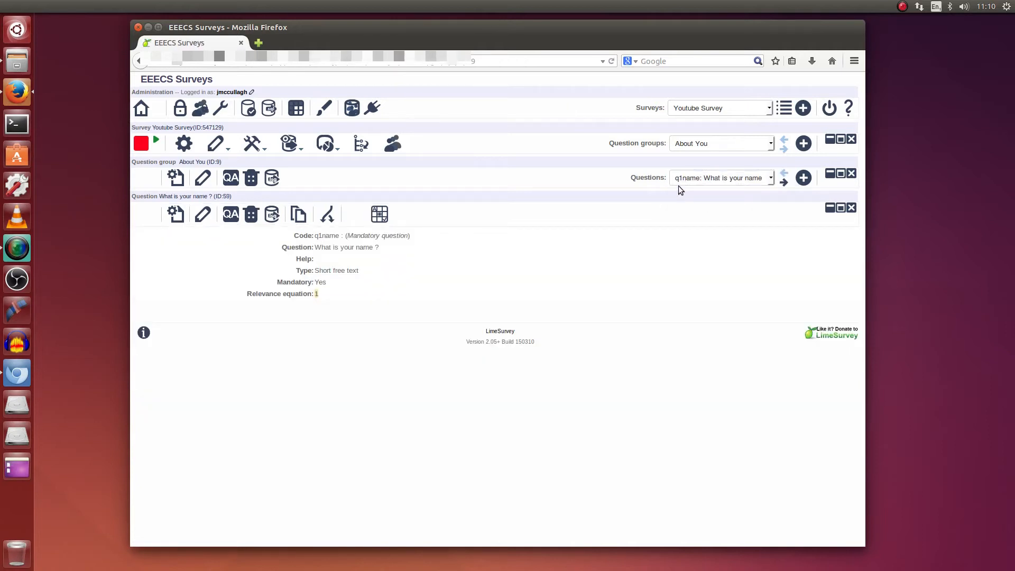
left_click(709, 179)
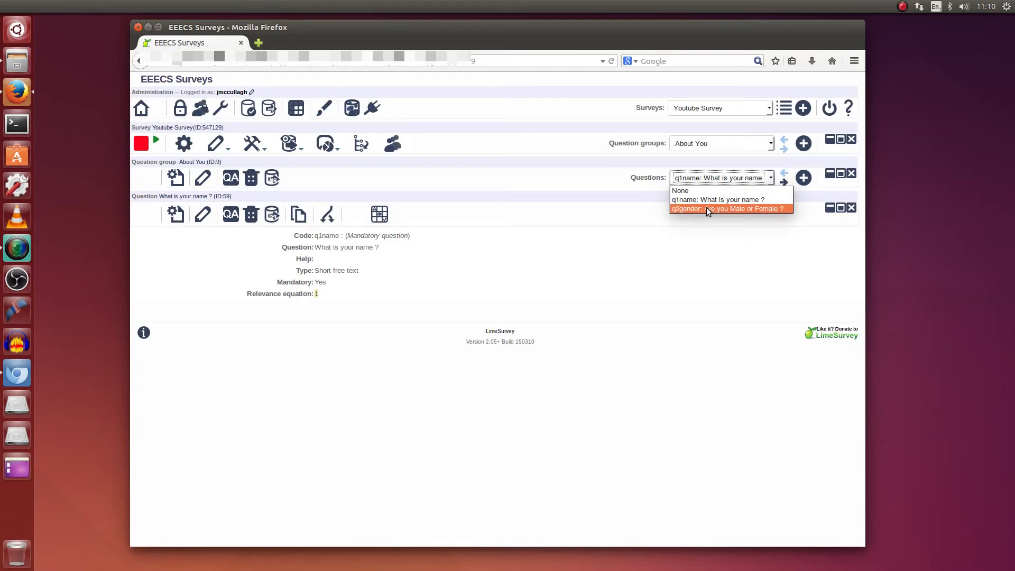
left_click(706, 209)
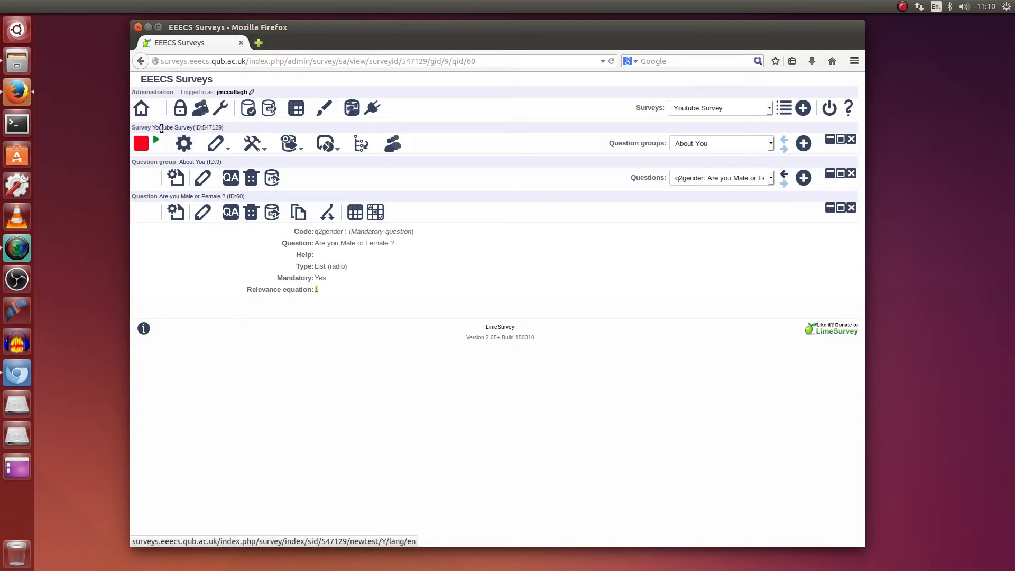
left_click_drag(141, 128, 222, 128)
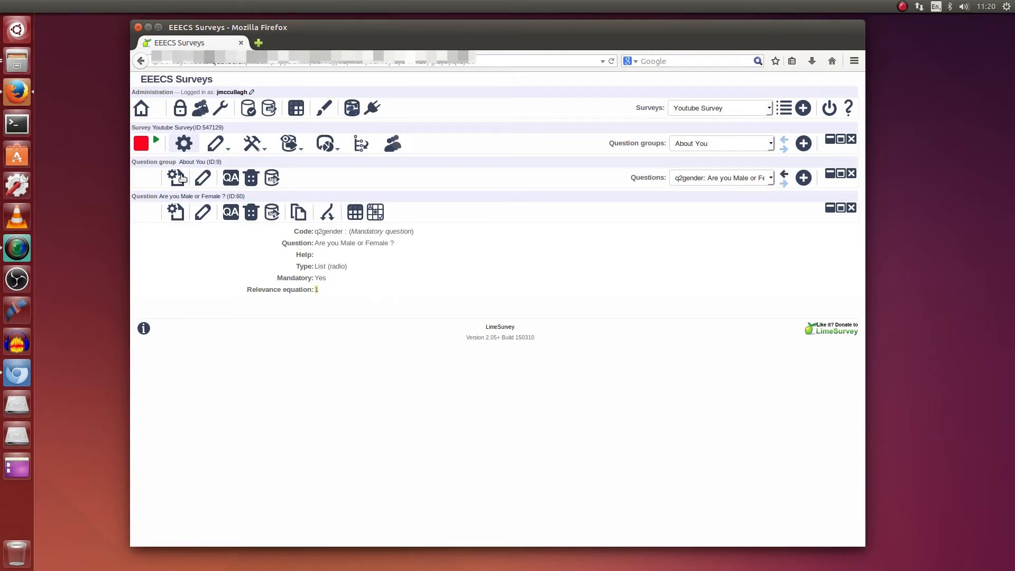
Preview the survey's welcome page and its About You questions, and close the preview.
left_click(185, 146)
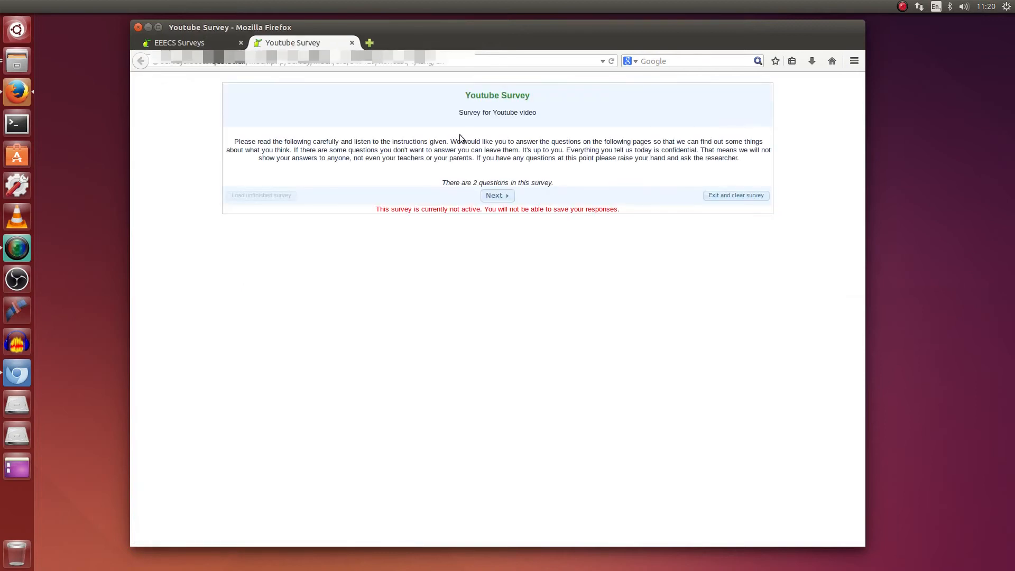
left_click(495, 196)
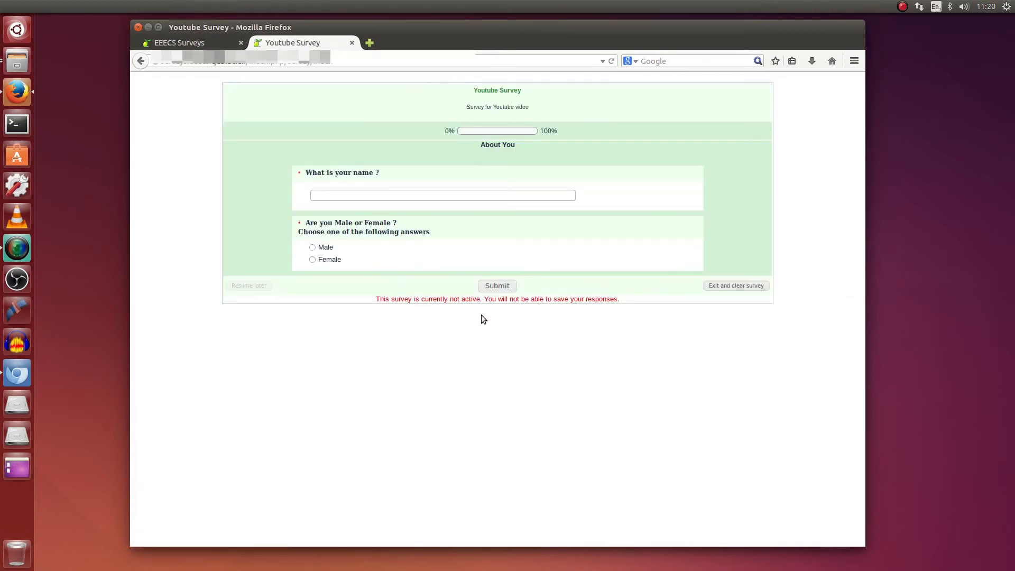
left_click(352, 43)
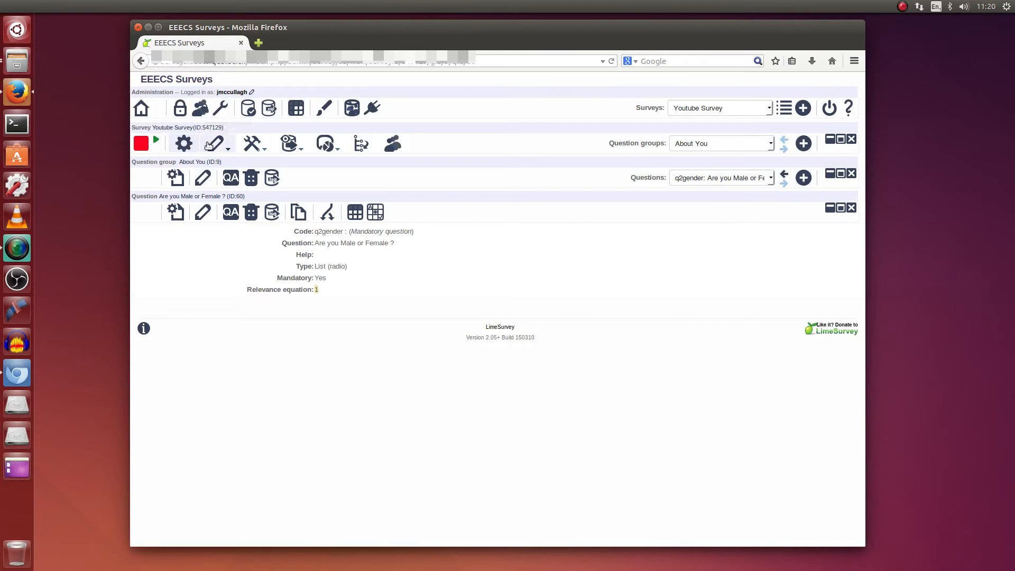
Set the survey's presentation template to kidz_quest in its general settings and save the settings.
left_click_drag(142, 127, 231, 134)
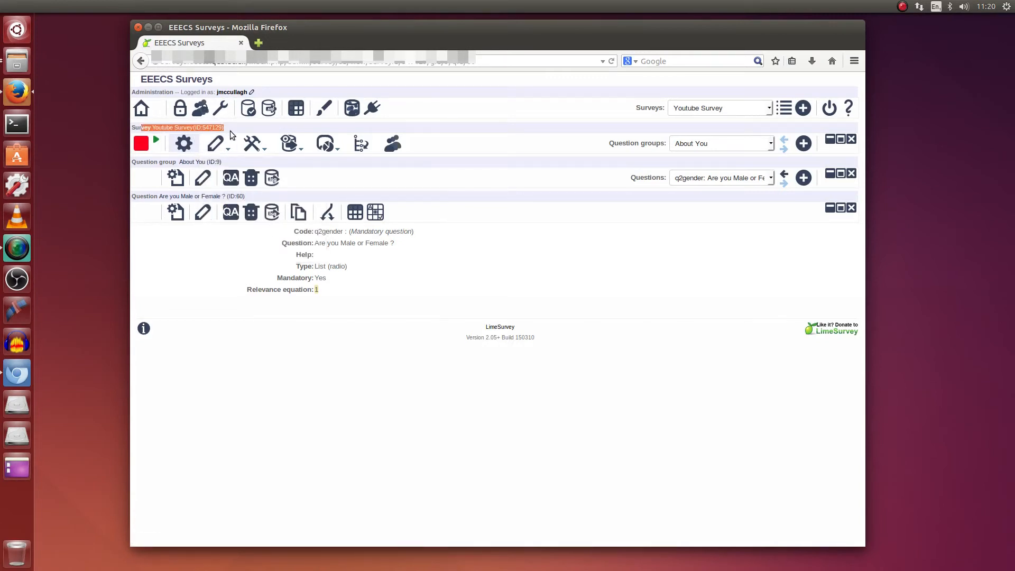
mouse_move(226, 148)
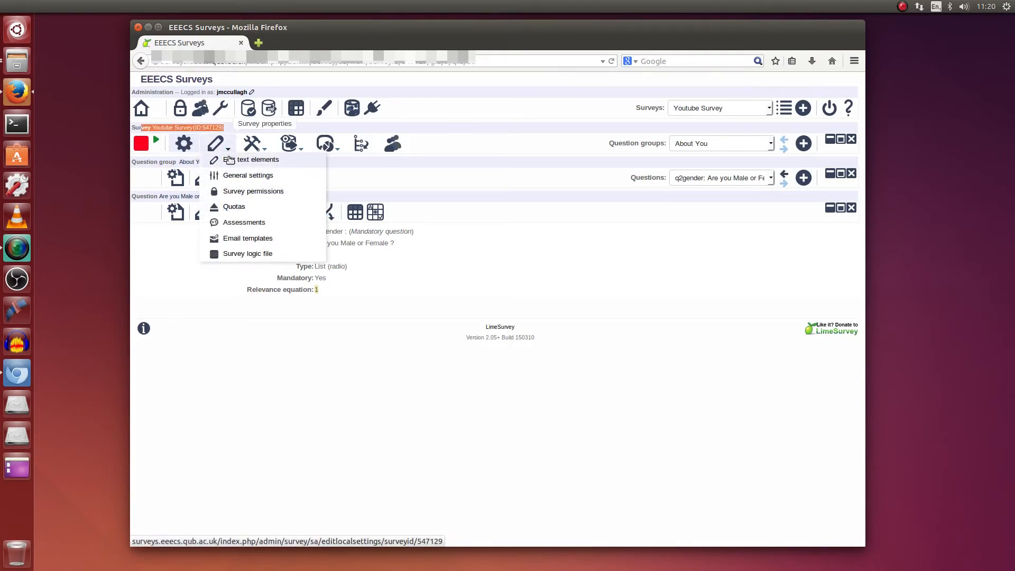
left_click(270, 178)
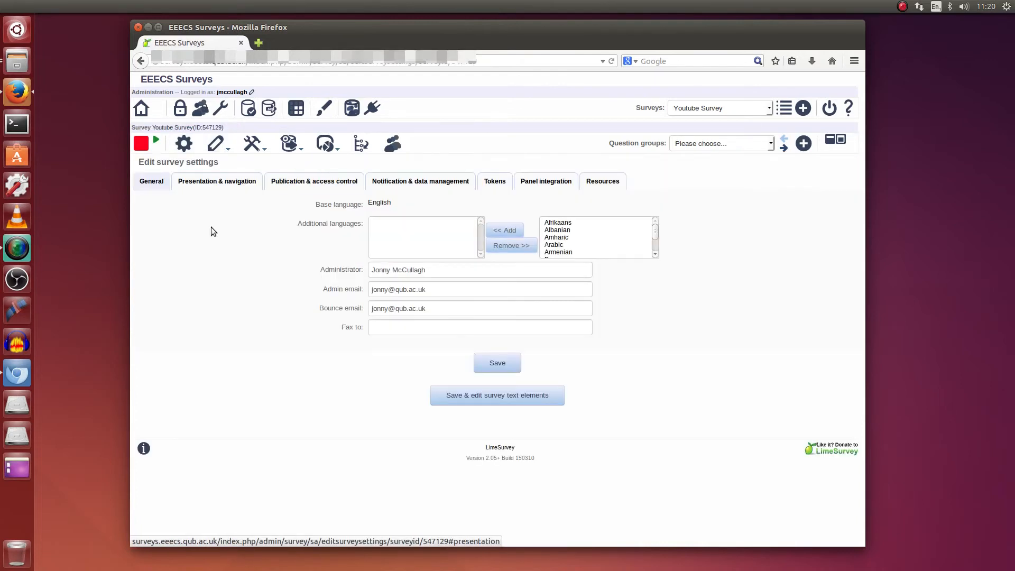
left_click(216, 184)
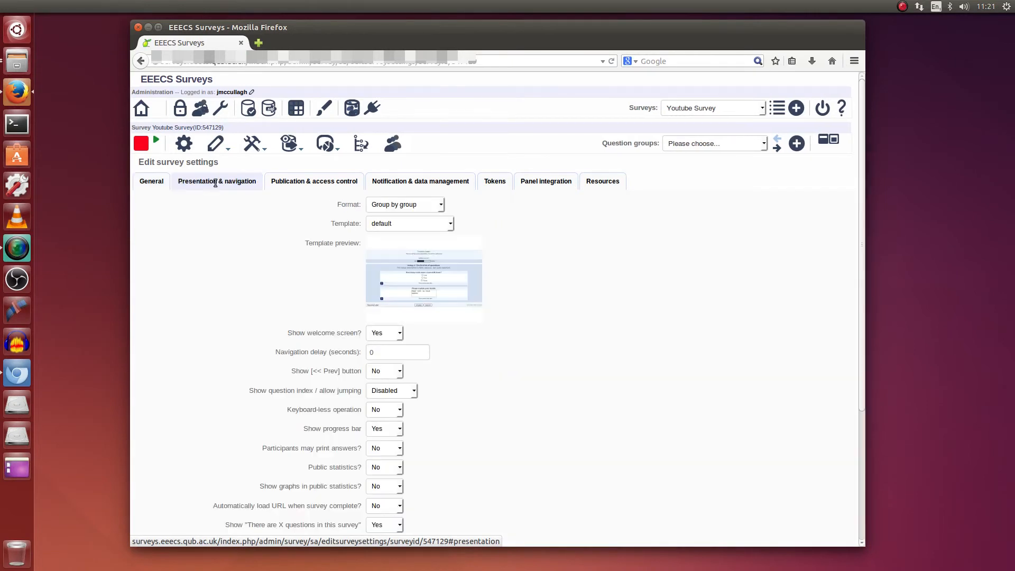
left_click(389, 224)
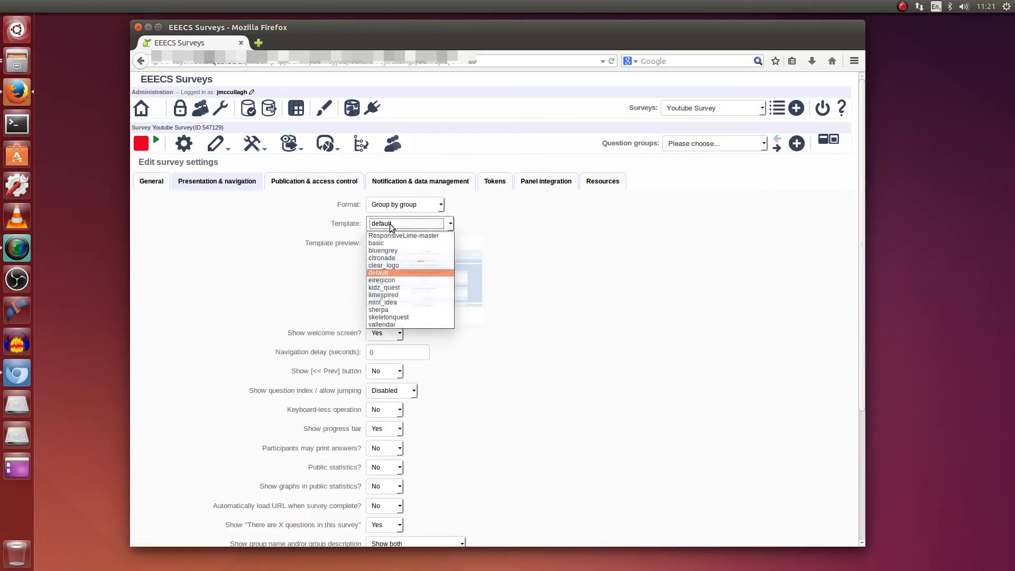
left_click(411, 287)
scroll(564, 370, "down", 4)
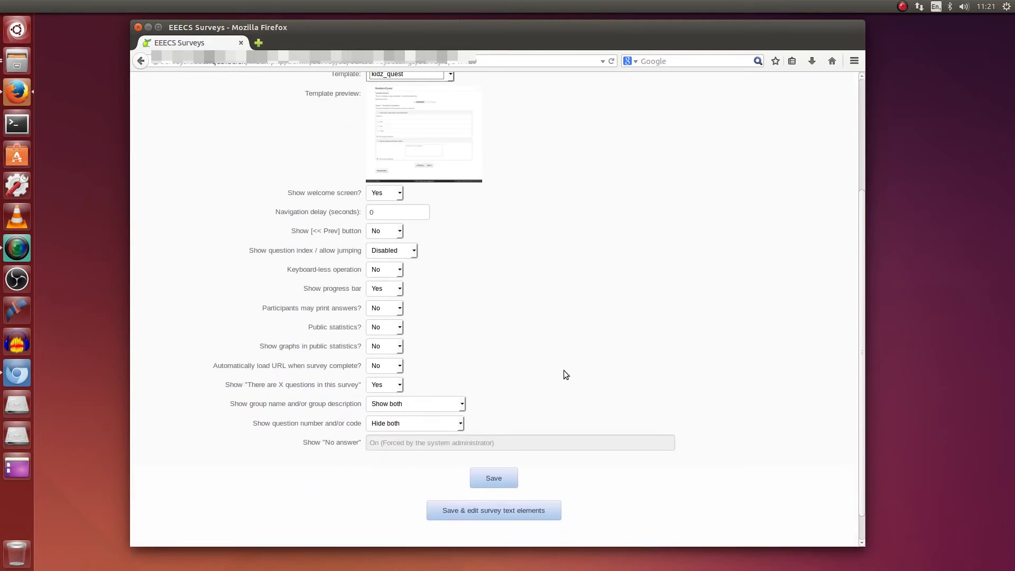
left_click(484, 482)
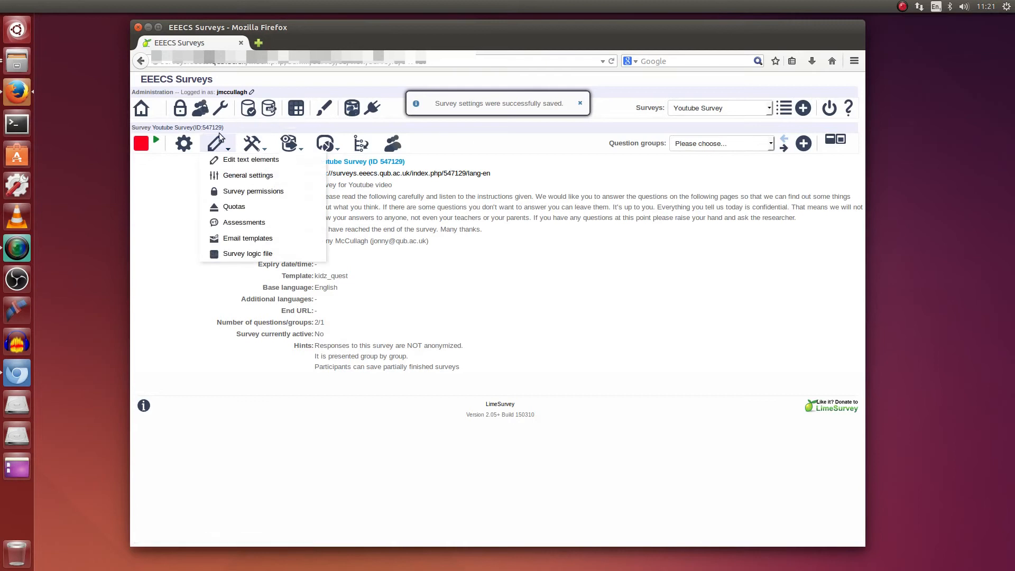
Preview the survey with the kidz_quest template and examine the title and introduction on its welcome page.
left_click(187, 145)
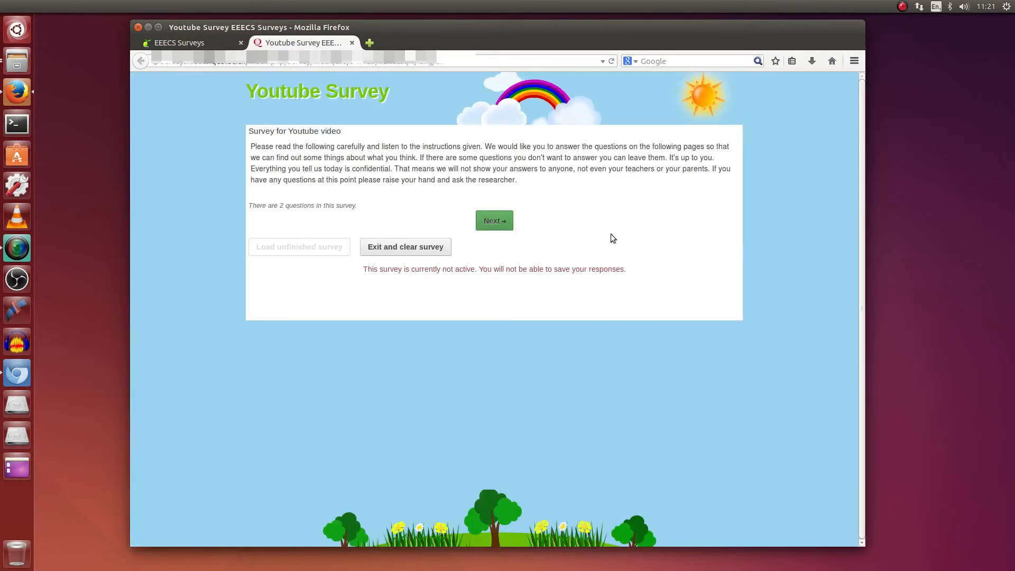
left_click_drag(249, 93, 398, 106)
left_click_drag(544, 195, 248, 131)
left_click(275, 161)
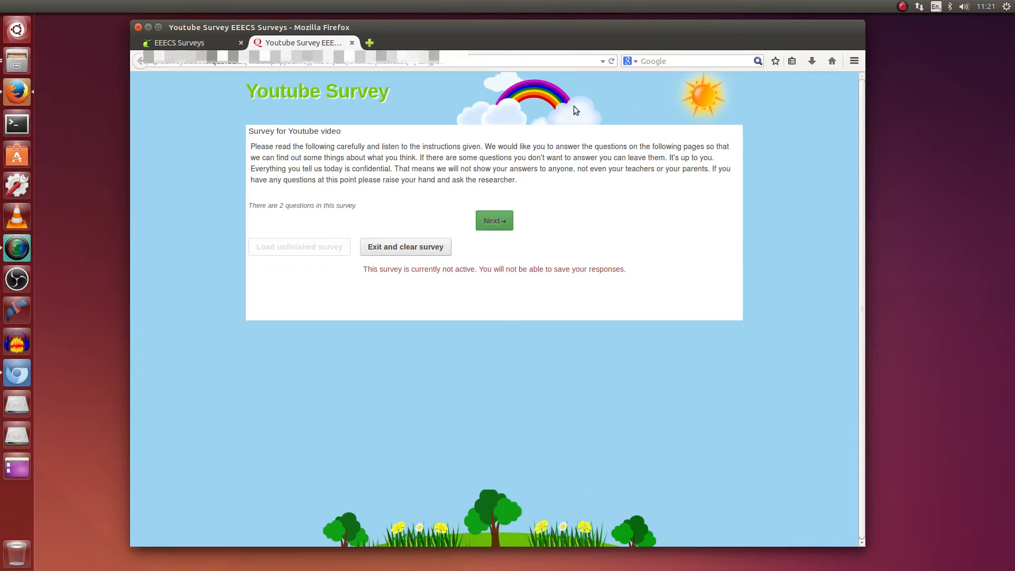
Continue to the About You page, test submitting it without answers, and close the survey preview.
left_click(494, 221)
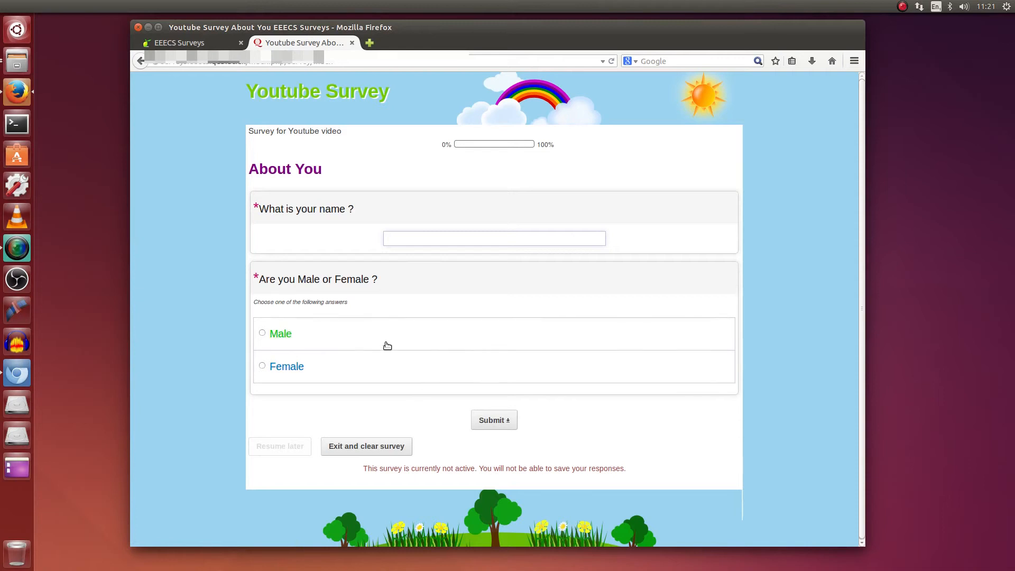
left_click(503, 422)
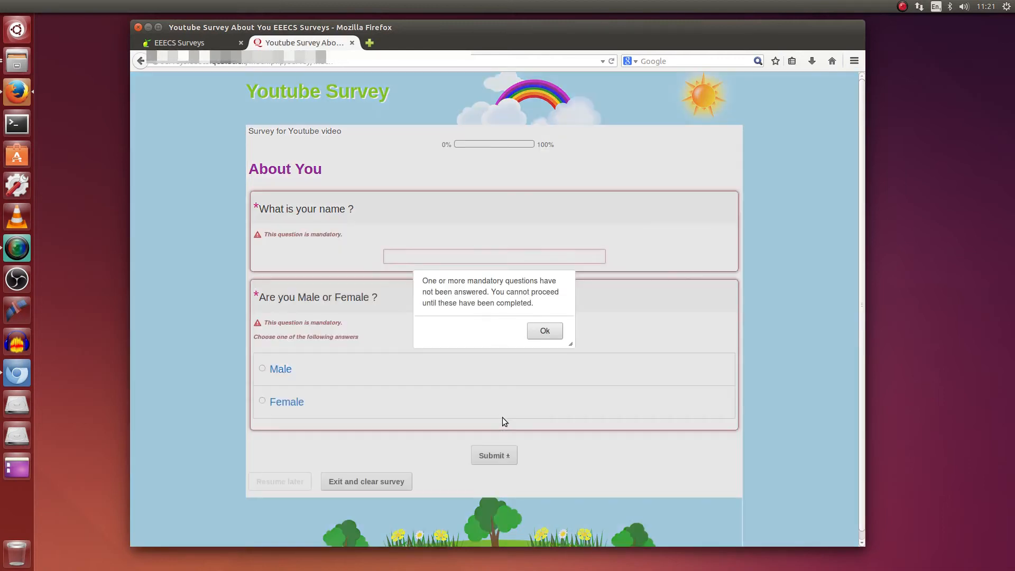
left_click(544, 331)
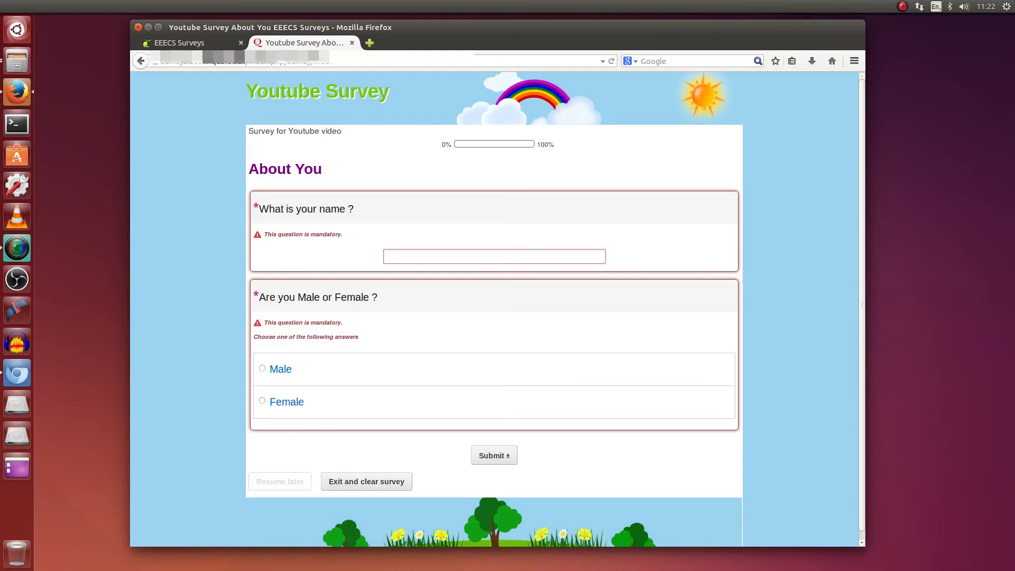
left_click(353, 43)
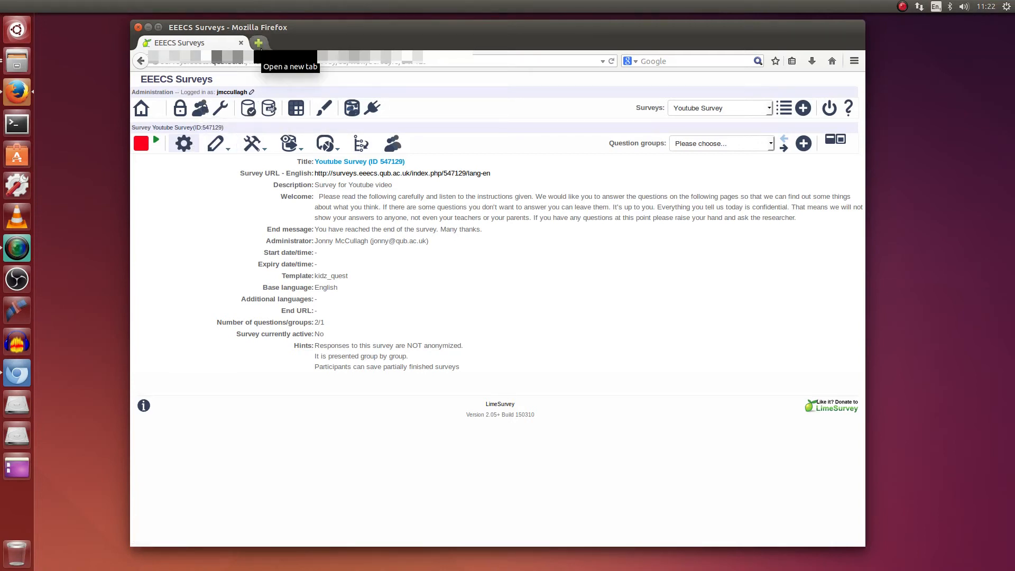
Open the name question (q1name) of the About You group for editing.
left_click(324, 143)
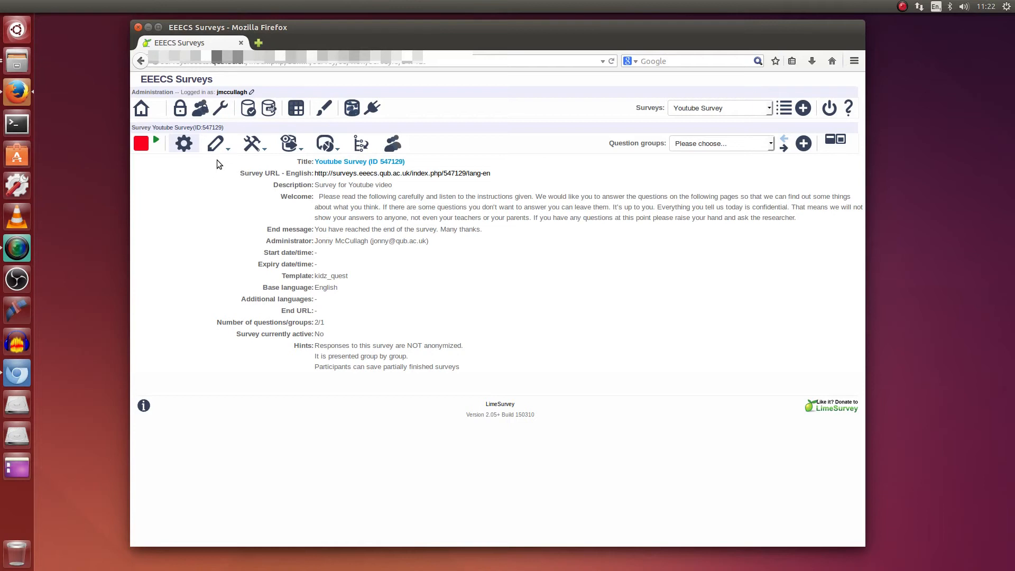
left_click(744, 145)
left_click(740, 162)
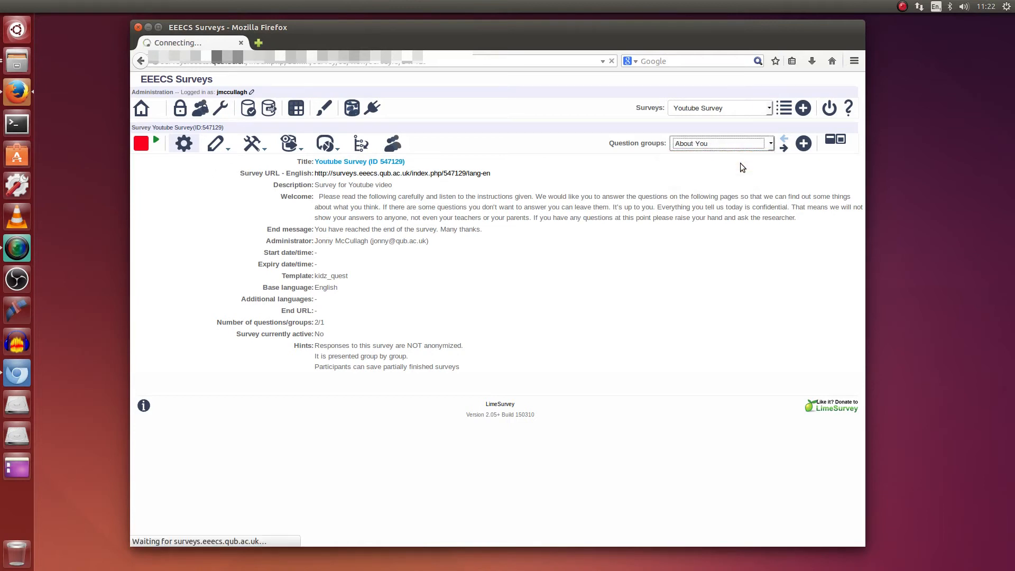
left_click(731, 176)
left_click(729, 199)
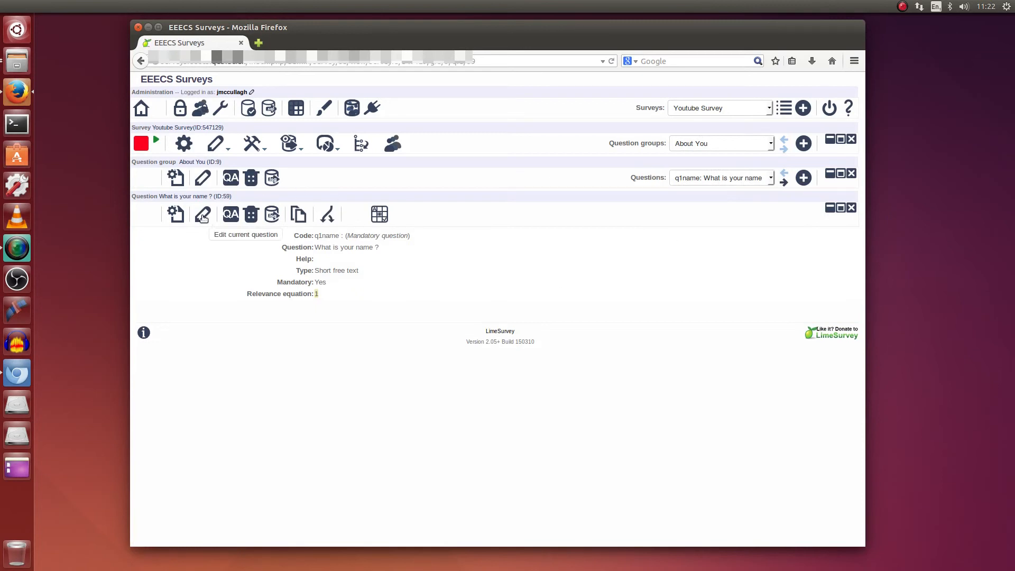
left_click(203, 216)
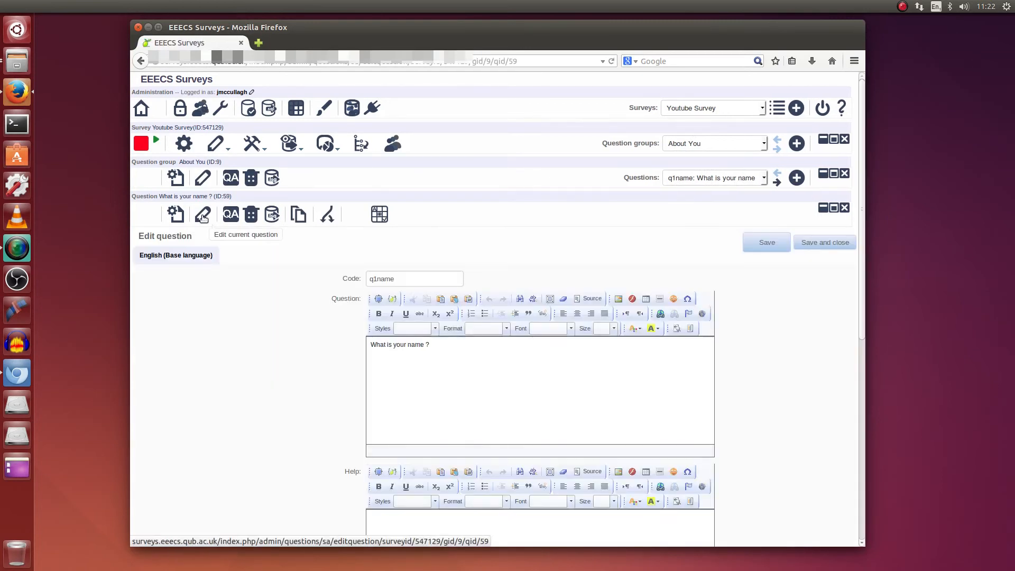
Start inserting an image before the name question's text and open the server's image browser.
left_click_drag(445, 347, 334, 336)
left_click(414, 365)
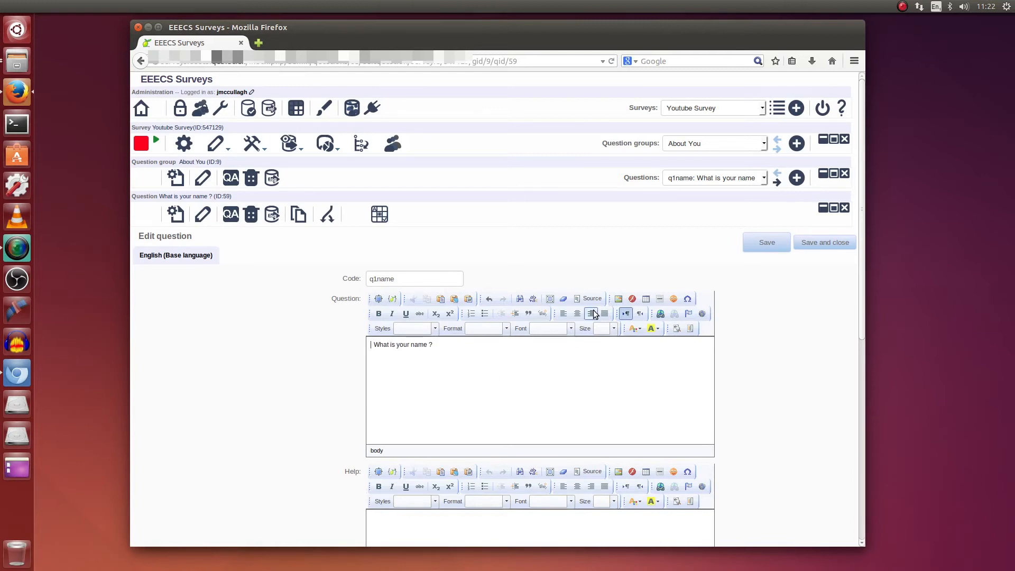
left_click(619, 300)
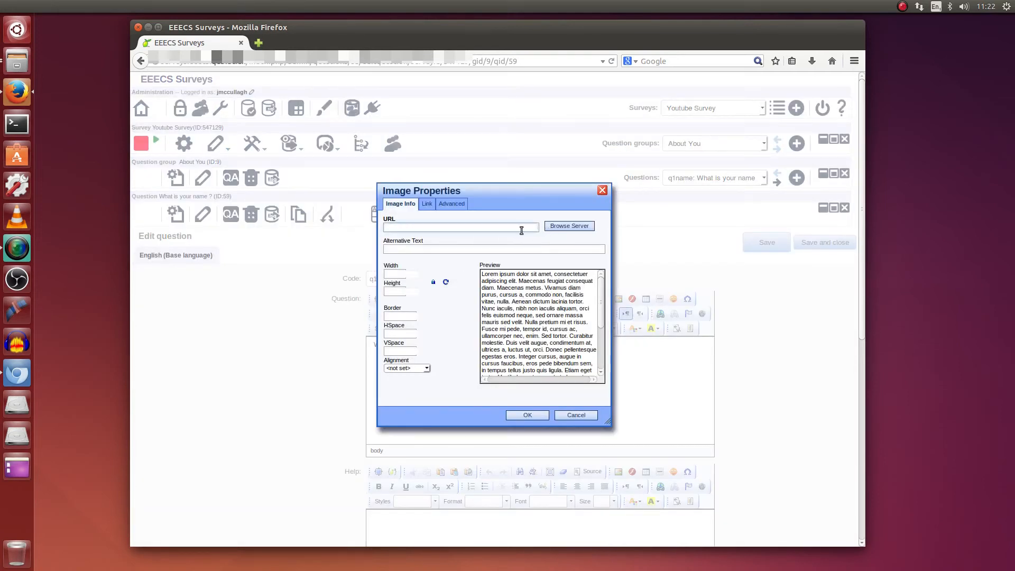
left_click(566, 228)
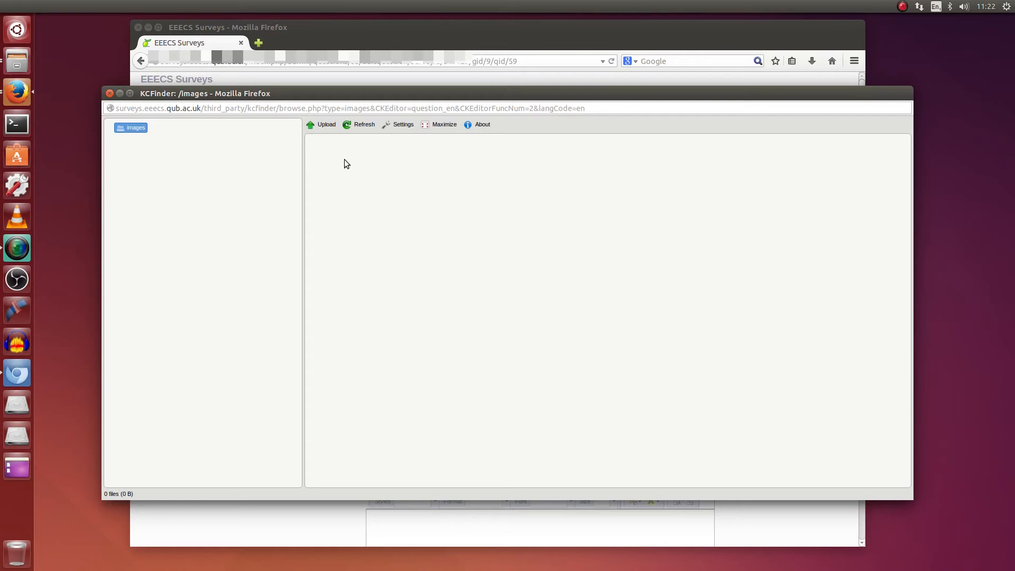
Start an image upload to the server and open the icons folder in Downloads.
left_click(328, 128)
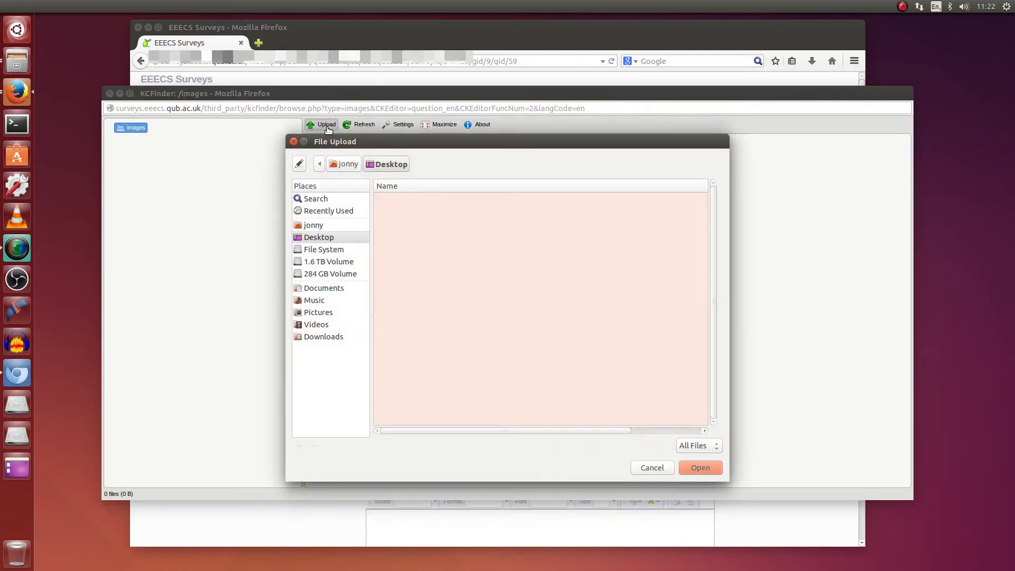
left_click(335, 337)
double_click(416, 198)
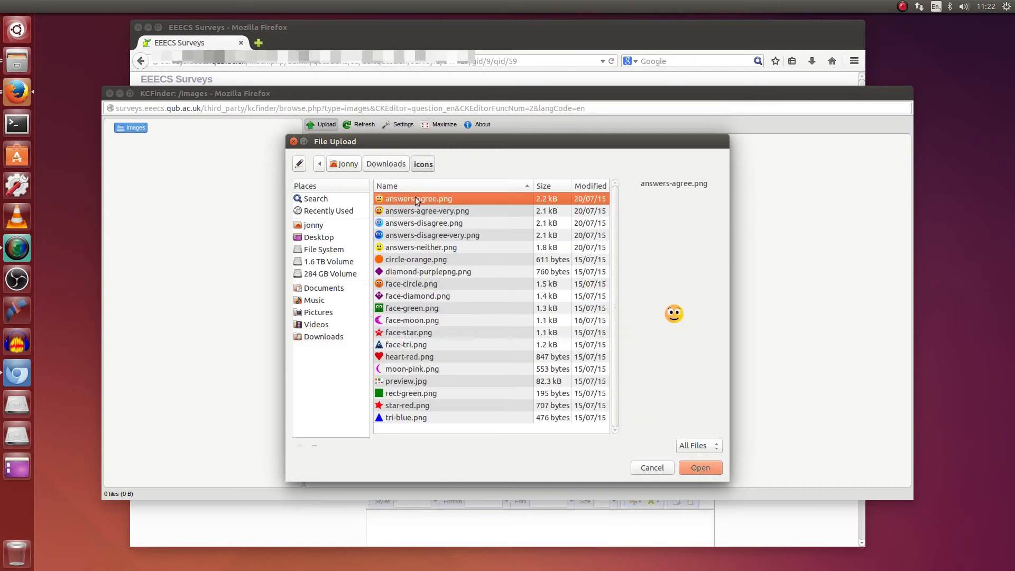
left_click(426, 407, "shift")
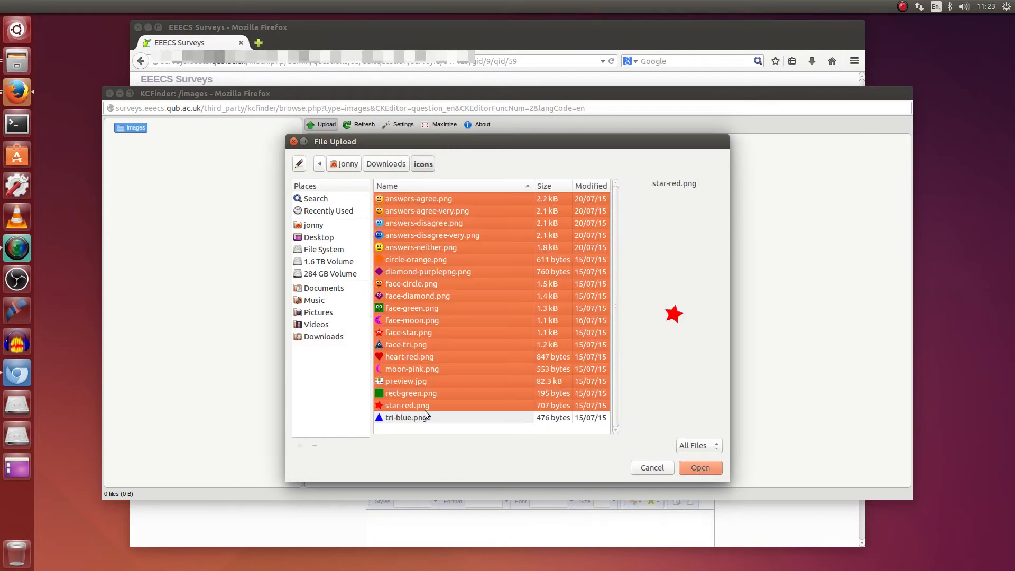
left_click(428, 419)
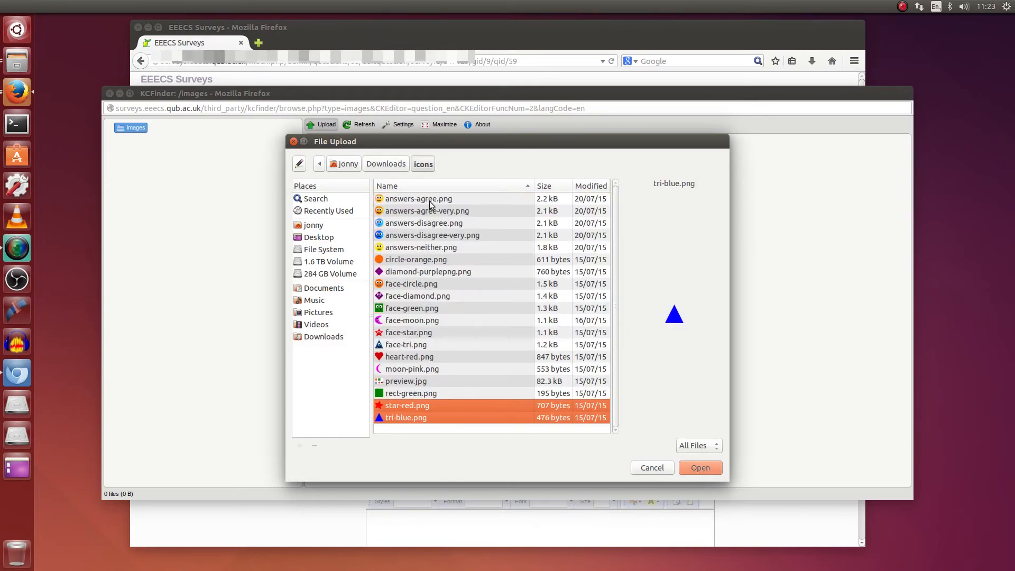
left_click(430, 202)
Upload the six face icons, from face-circle.png through face-tri.png, to the survey's images folder.
left_click(419, 284)
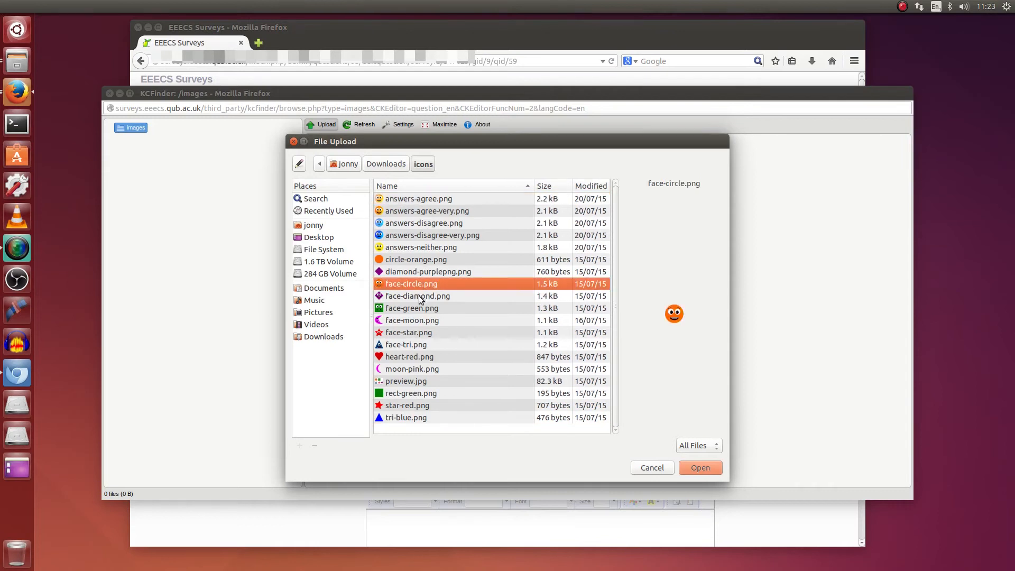
left_click(419, 296, "ctrl")
left_click(420, 307, "ctrl")
left_click(420, 311, "ctrl")
left_click(421, 319, "ctrl")
left_click(420, 311, "ctrl")
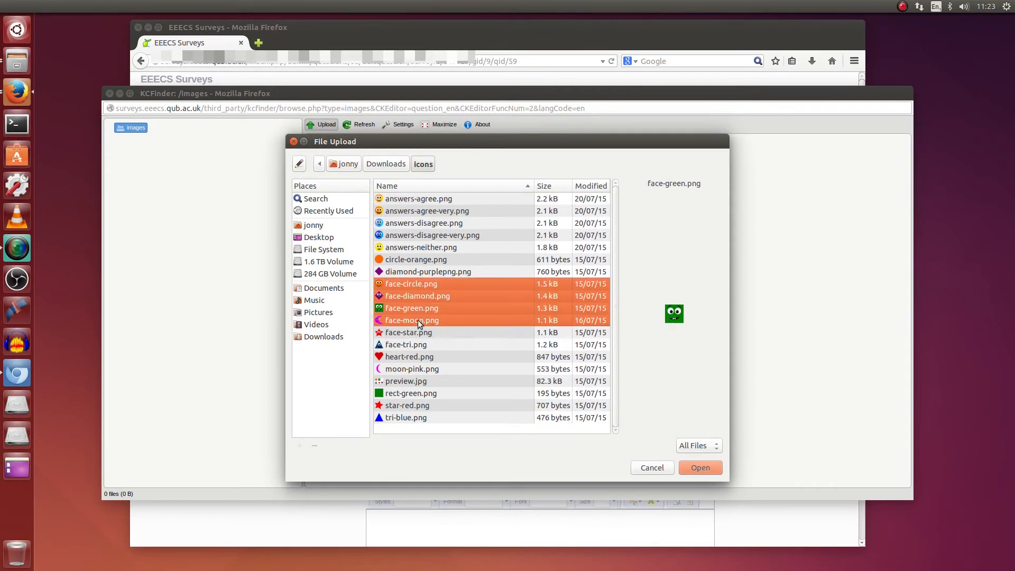
left_click(417, 343, "shift")
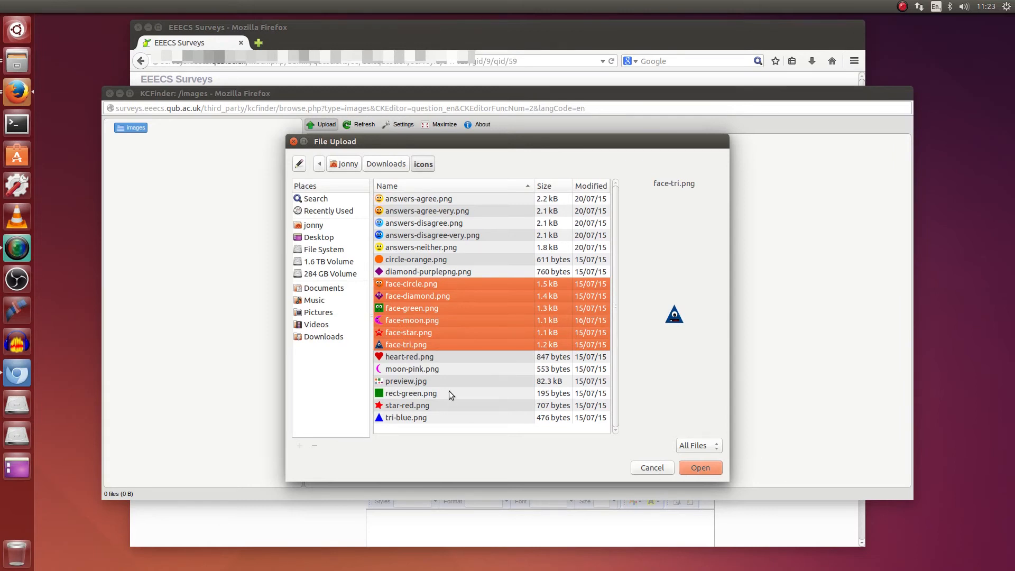
left_click(692, 470)
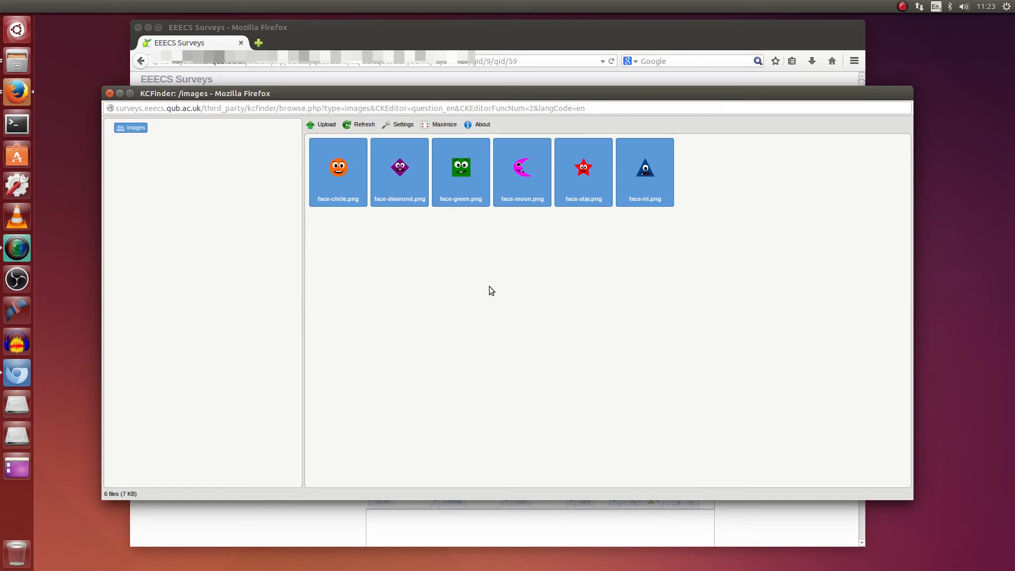
Choose face-star.png from the uploaded images as the picture for the name question.
left_click(587, 168)
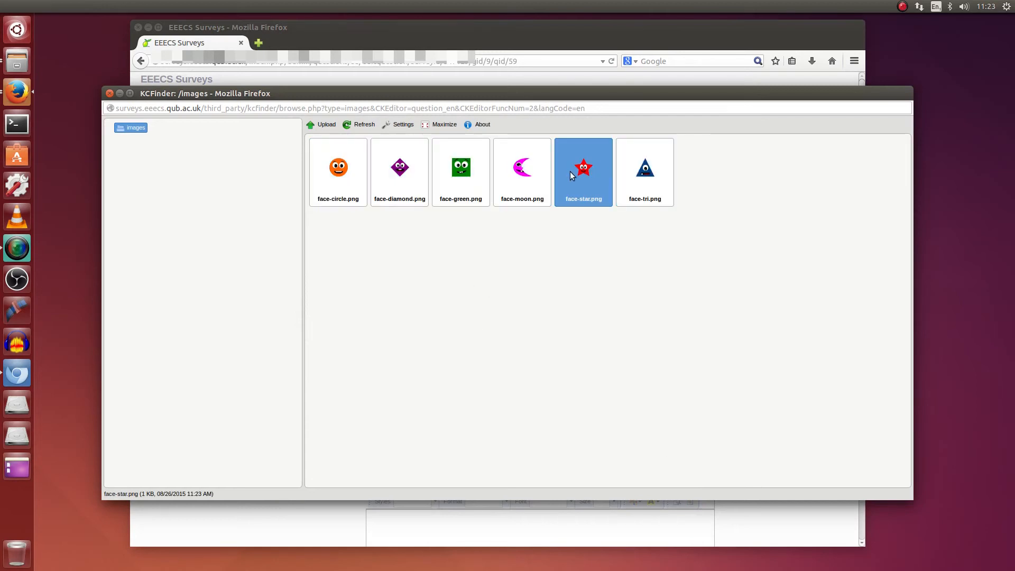
double_click(585, 170)
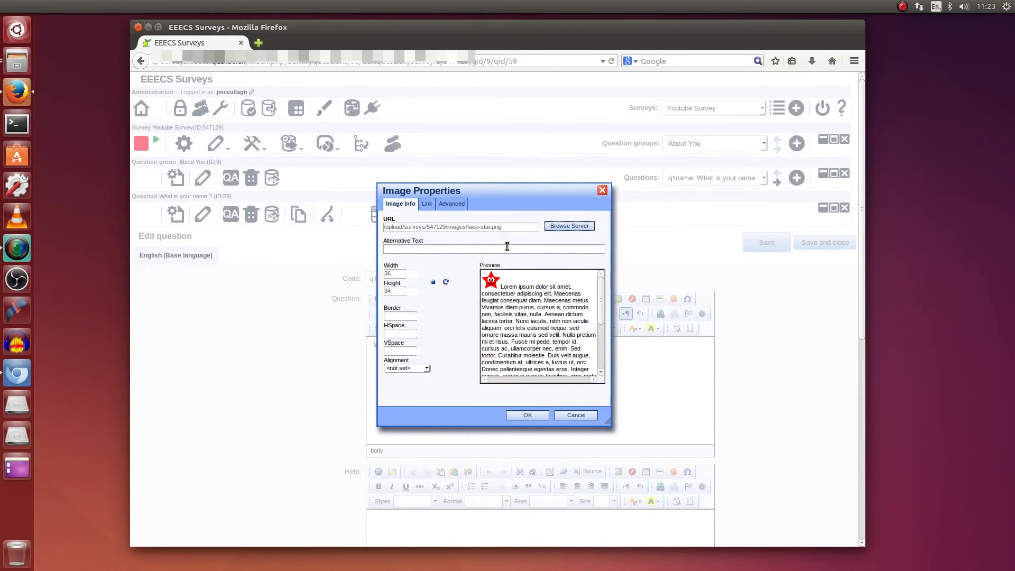
left_click_drag(512, 226, 369, 226)
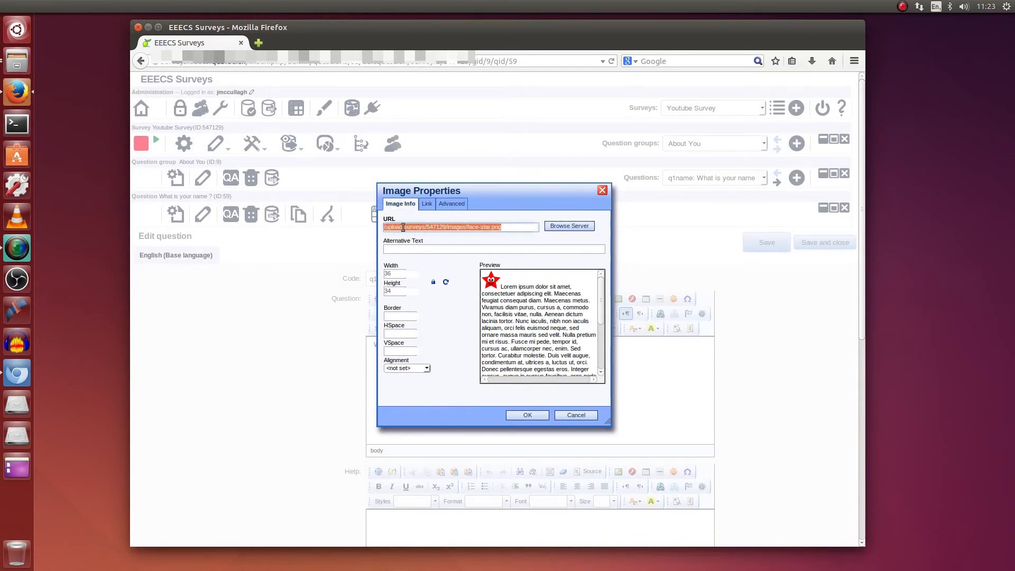
left_click(505, 229)
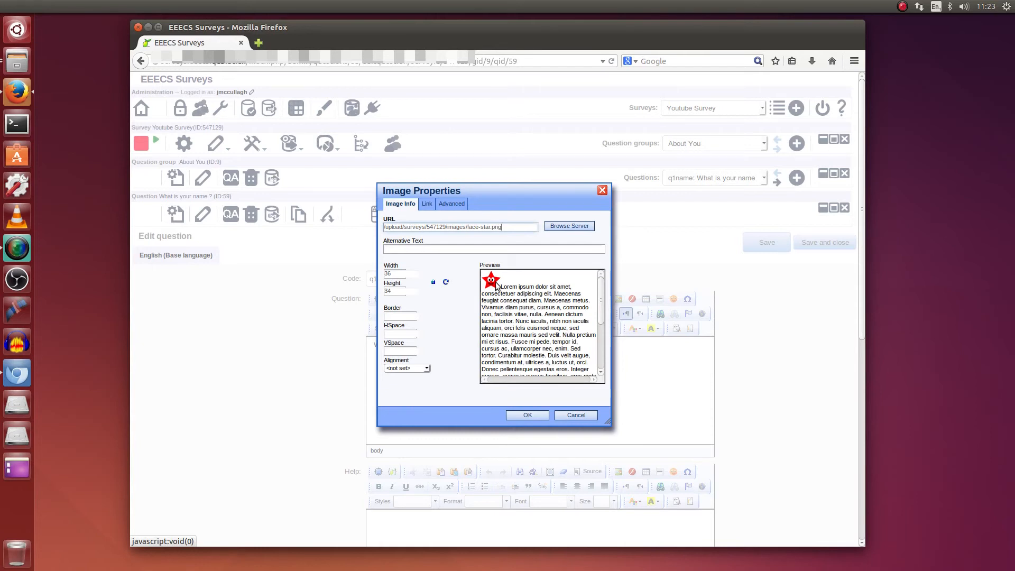
Insert the star image with left alignment and an HSpace of 3, and save and close the name question.
left_click(427, 368)
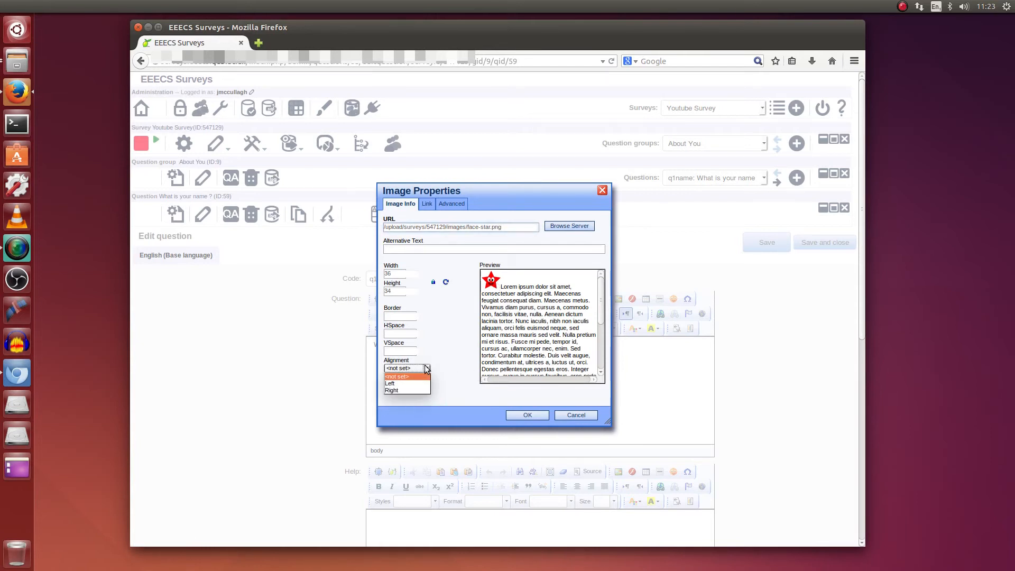
left_click(418, 383)
left_click(405, 332)
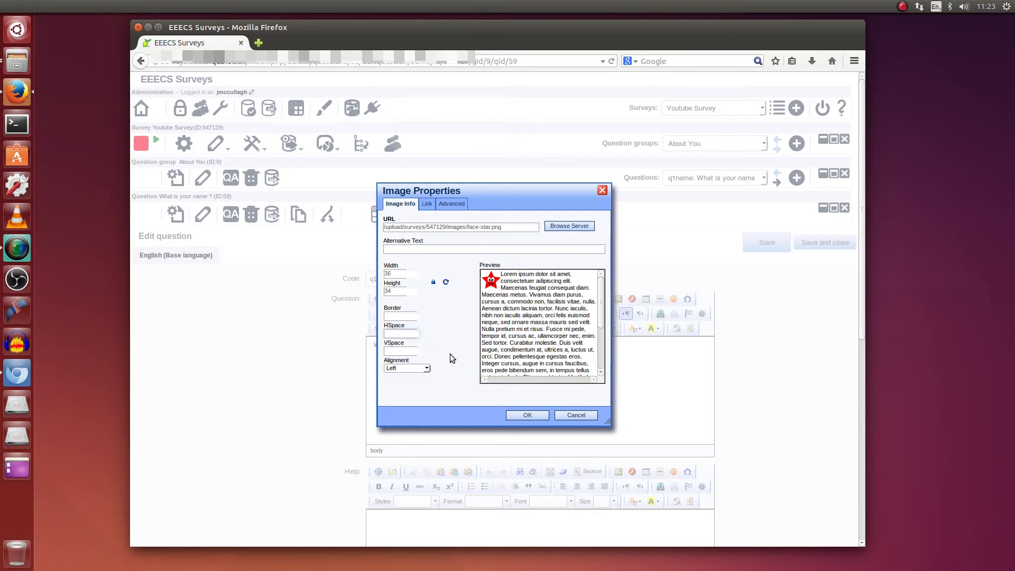
type("3")
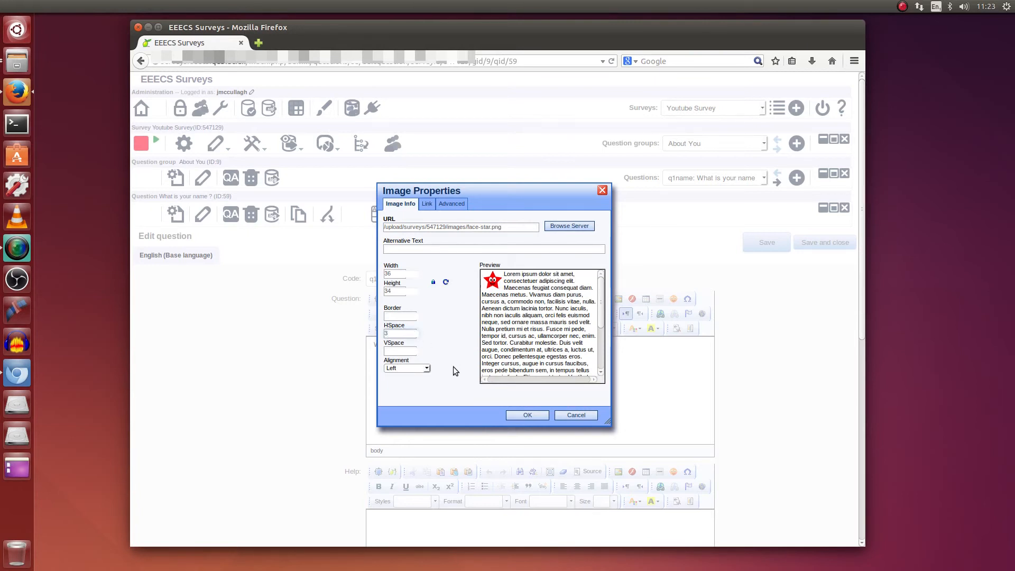
left_click(527, 415)
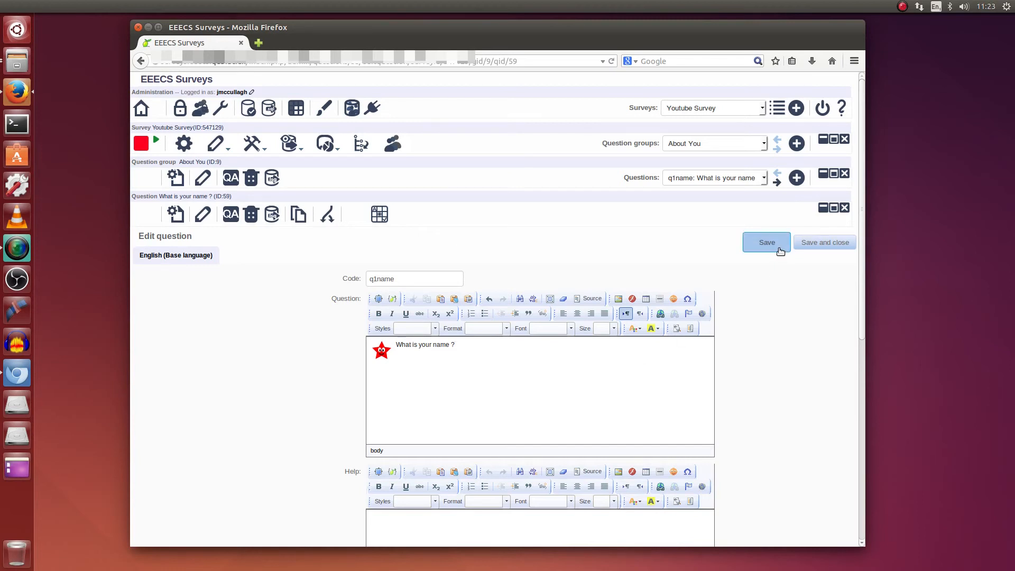
left_click(808, 245)
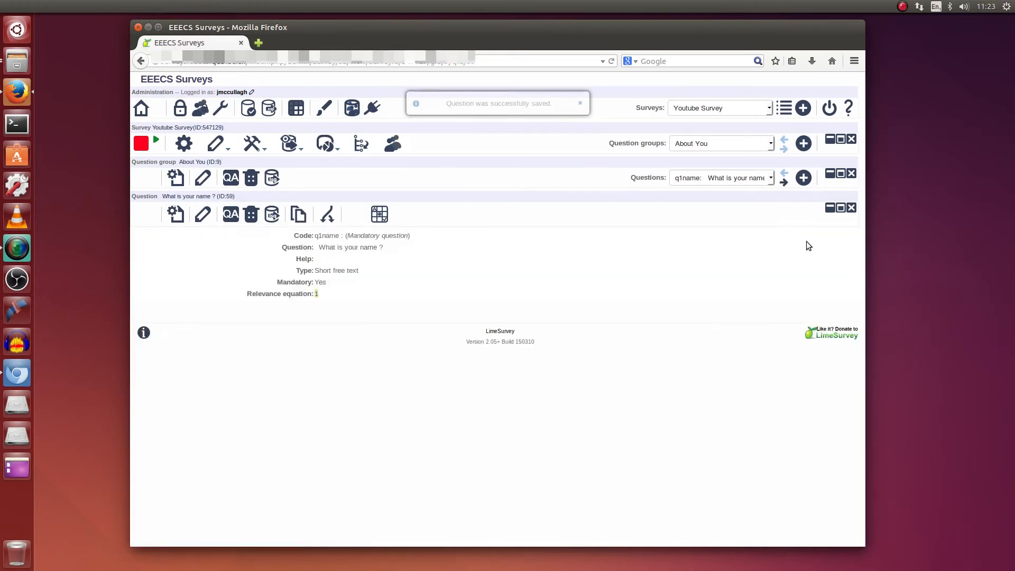
Preview the survey up to the About You page to check the name question's icon, and close the preview.
left_click(181, 143)
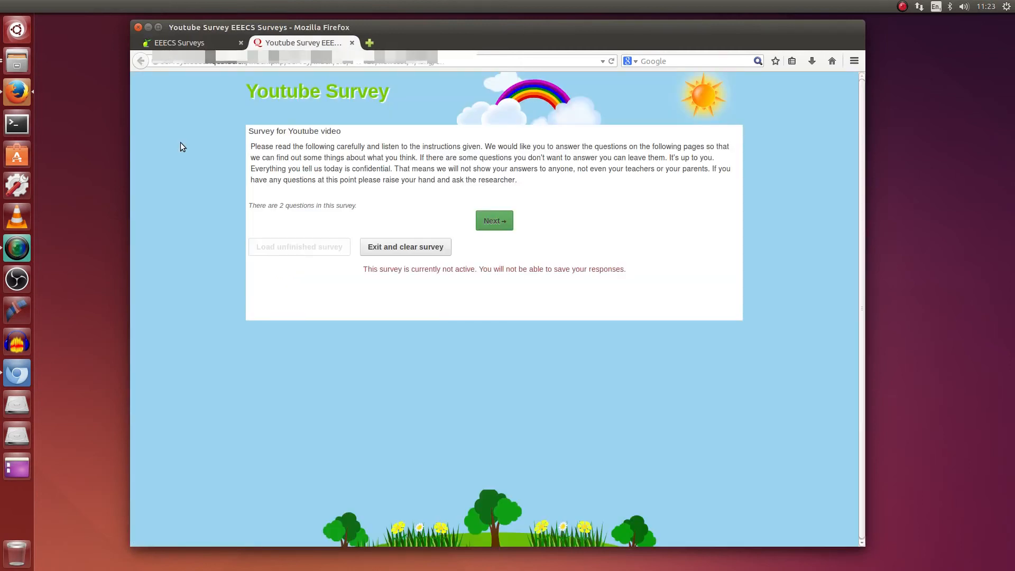
left_click(494, 221)
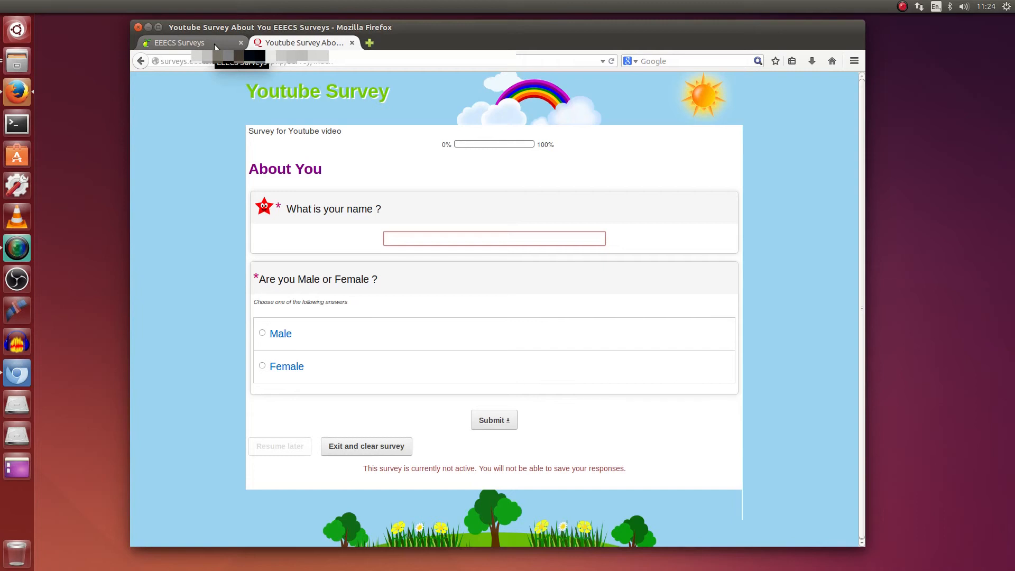
left_click(352, 43)
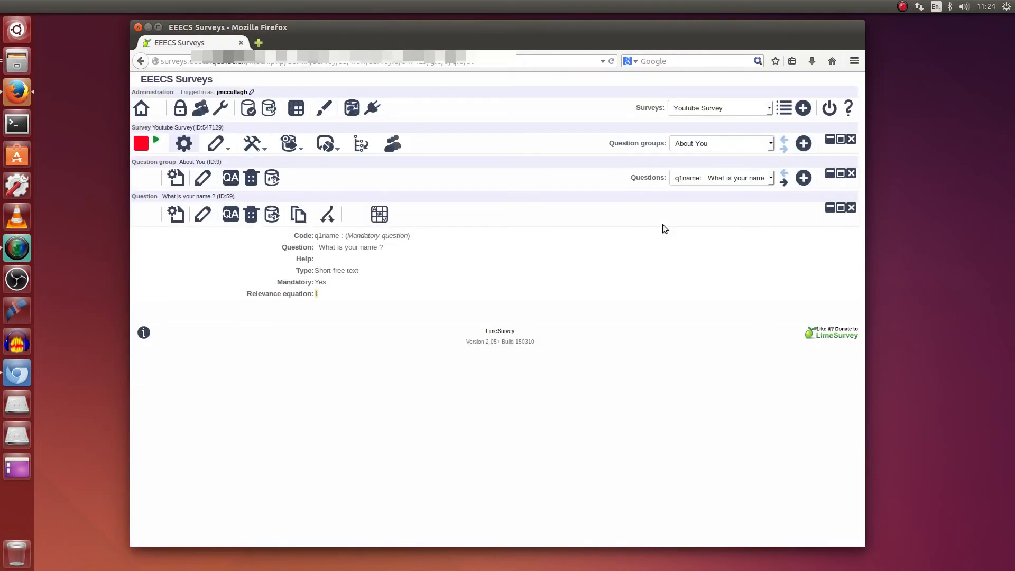
Open the gender question (q2gender) of the About You group for editing.
left_click(739, 179)
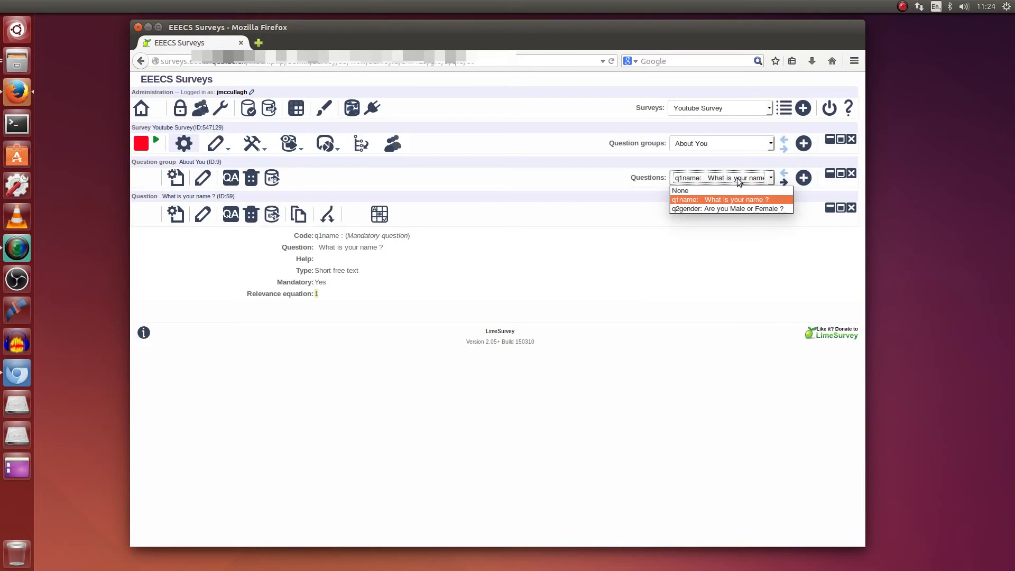
left_click(718, 208)
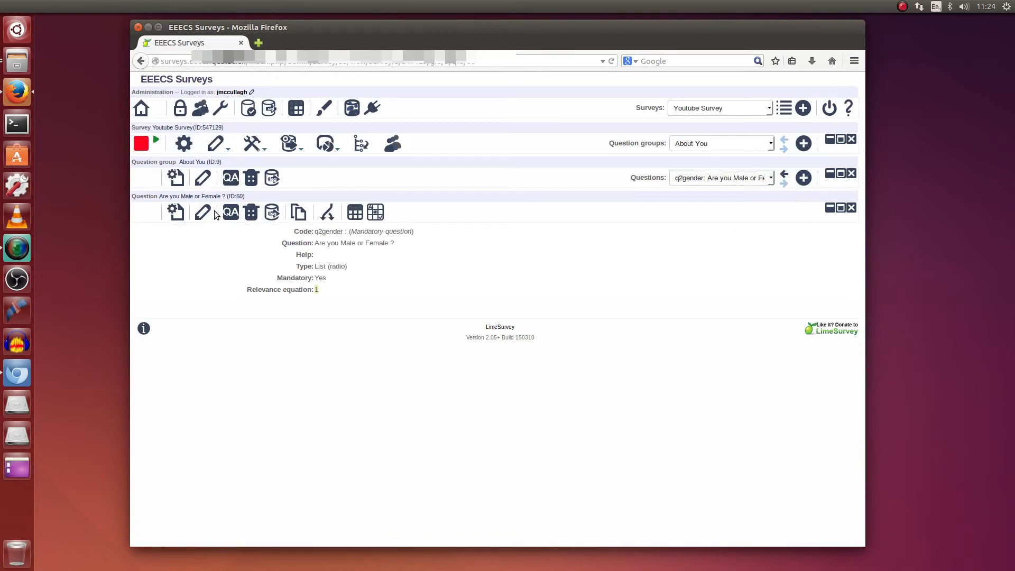
left_click(201, 214)
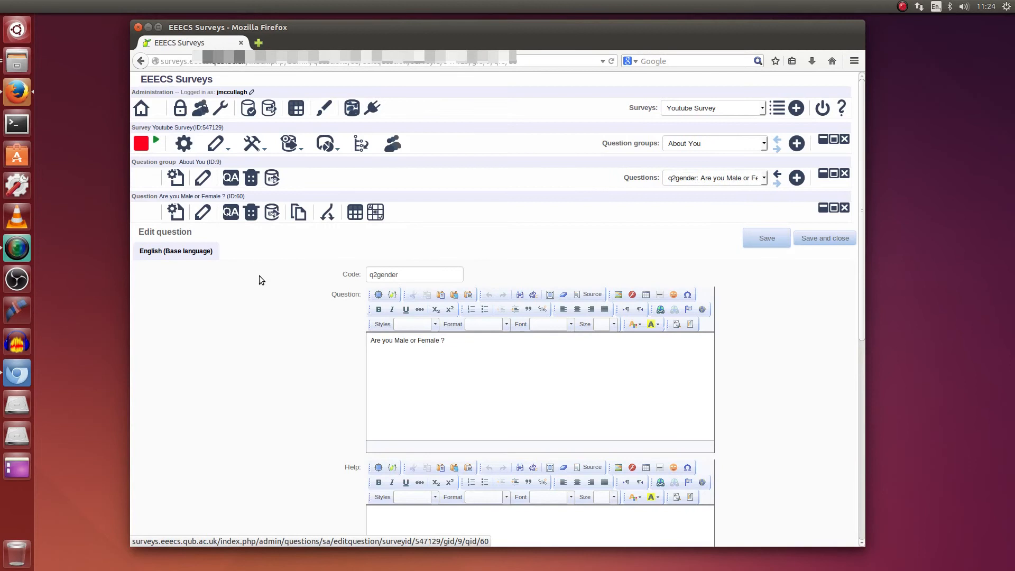
Start inserting an image before the gender question's text and choose face-green.png from the server.
left_click(373, 344)
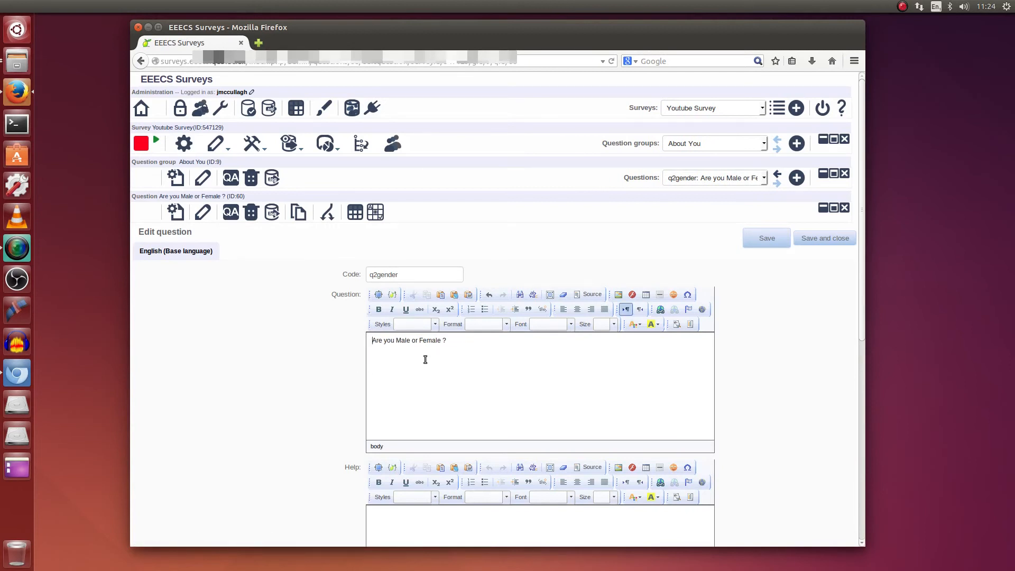
left_click(618, 295)
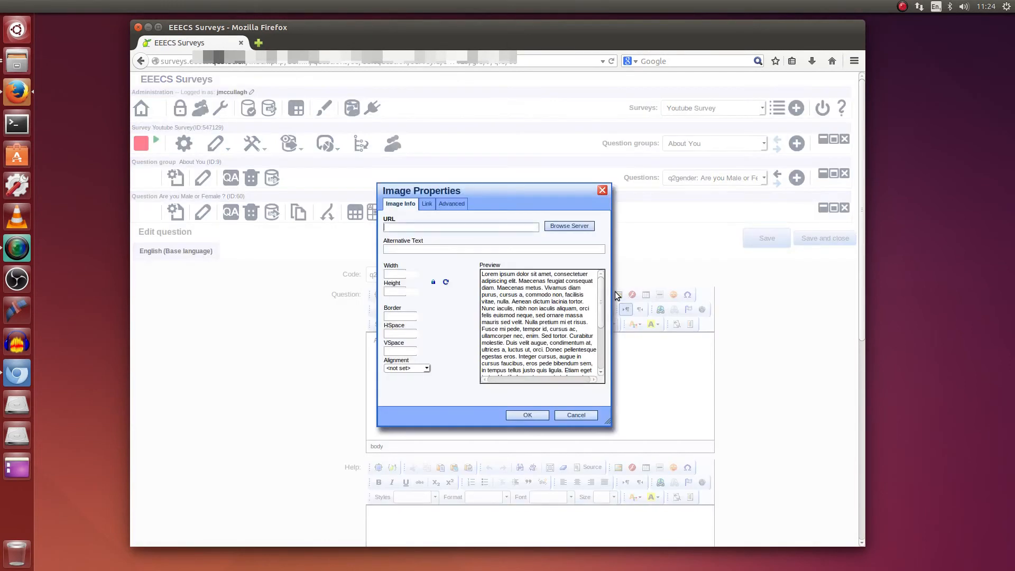
left_click(558, 225)
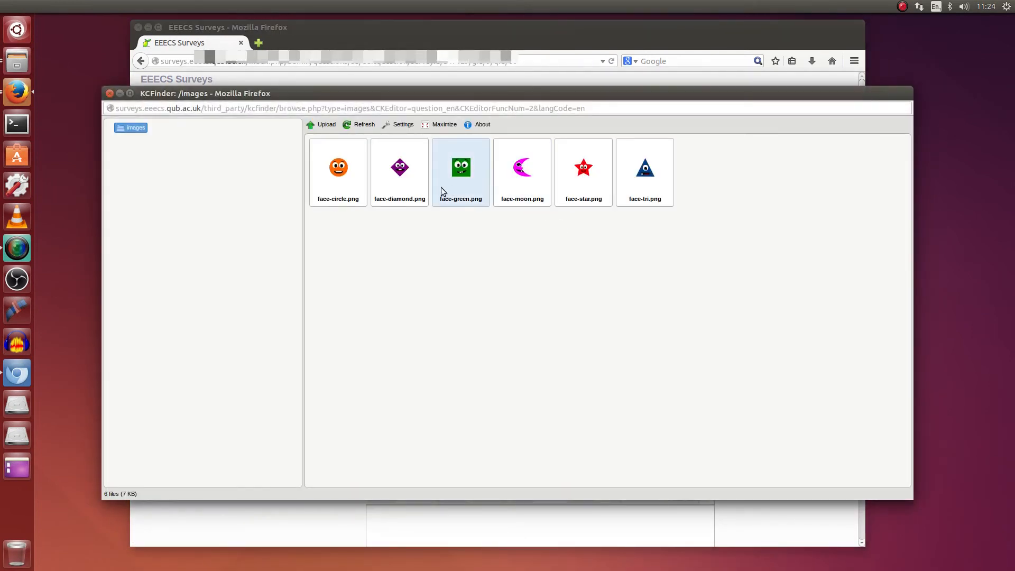
left_click(459, 177)
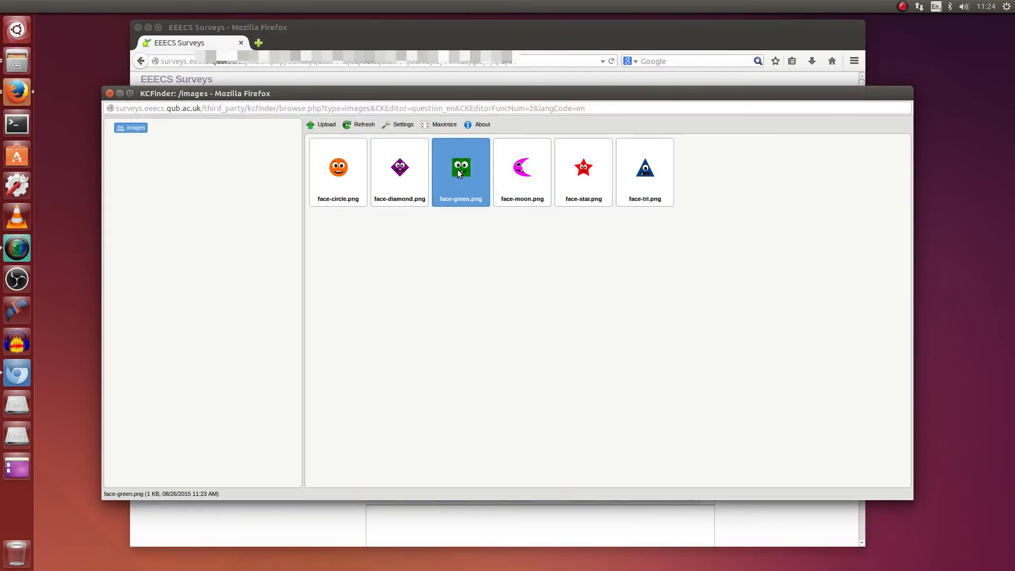
double_click(458, 169)
Insert the green face image with an HSpace of 2 and left alignment, and save and close the gender question.
type("2")
left_click(427, 368)
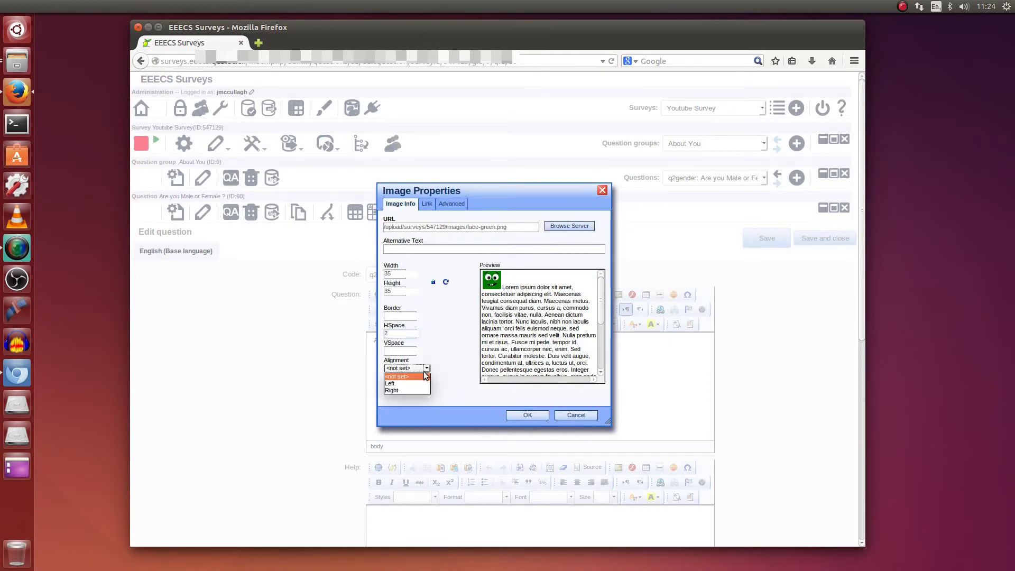
left_click(402, 384)
left_click(527, 415)
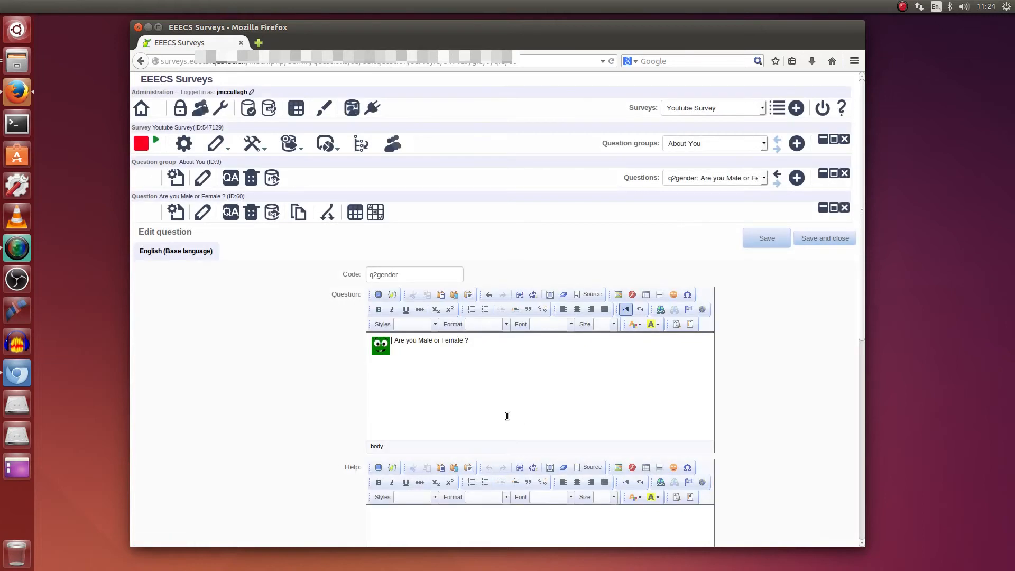
left_click(812, 239)
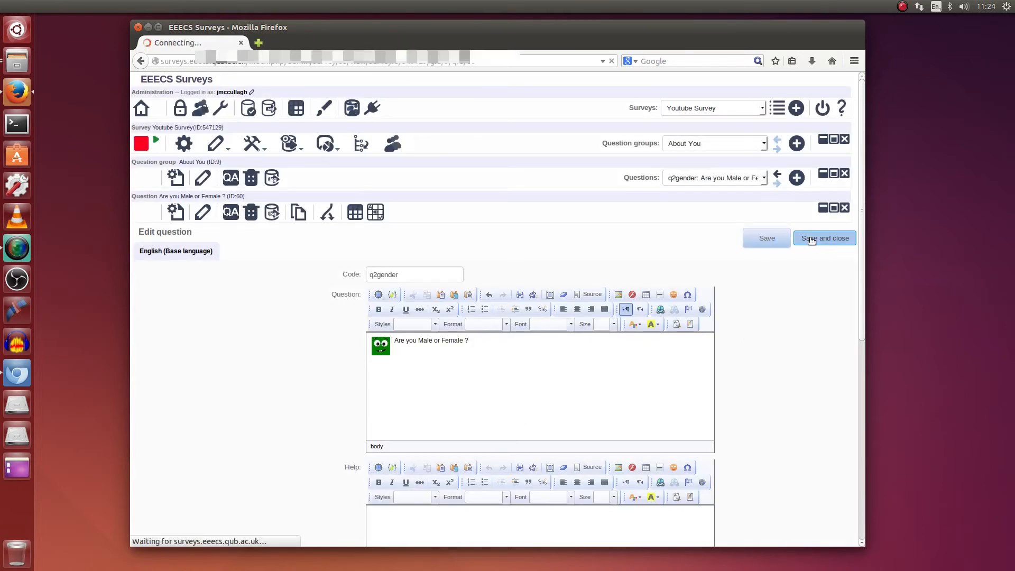
Preview the About You page to check both question icons, and return to the survey administration page.
left_click(183, 145)
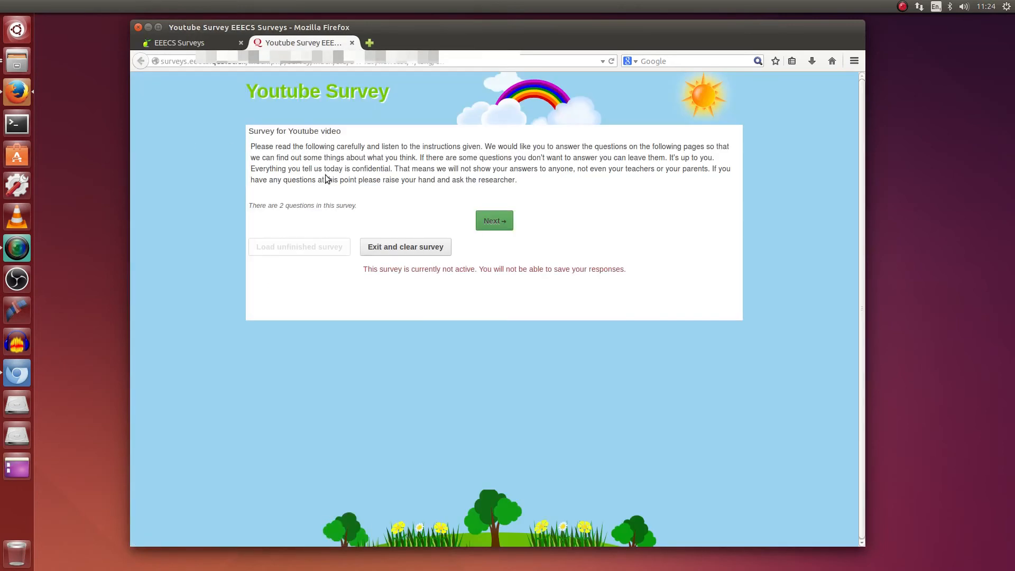
left_click(495, 221)
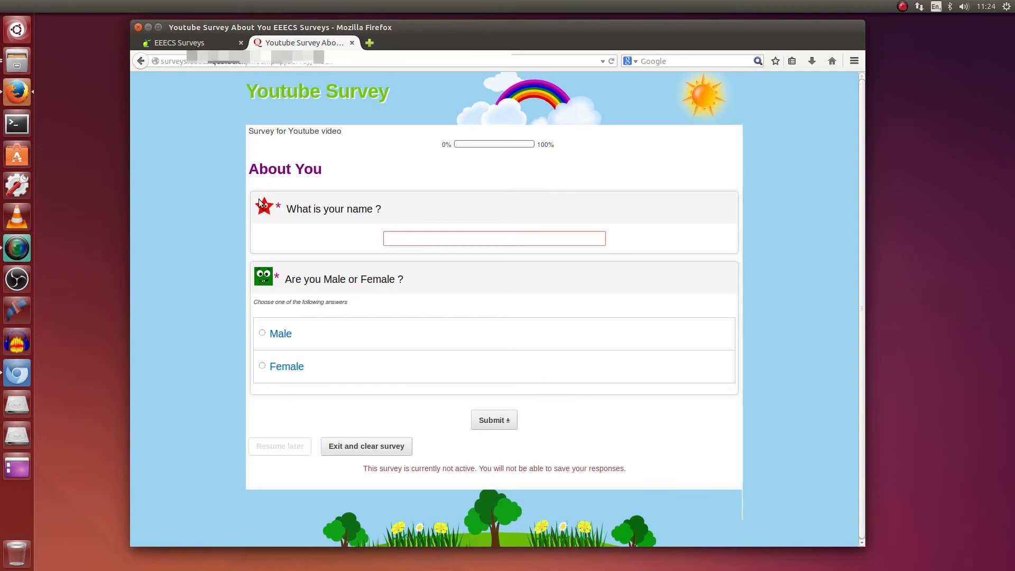
left_click(194, 44)
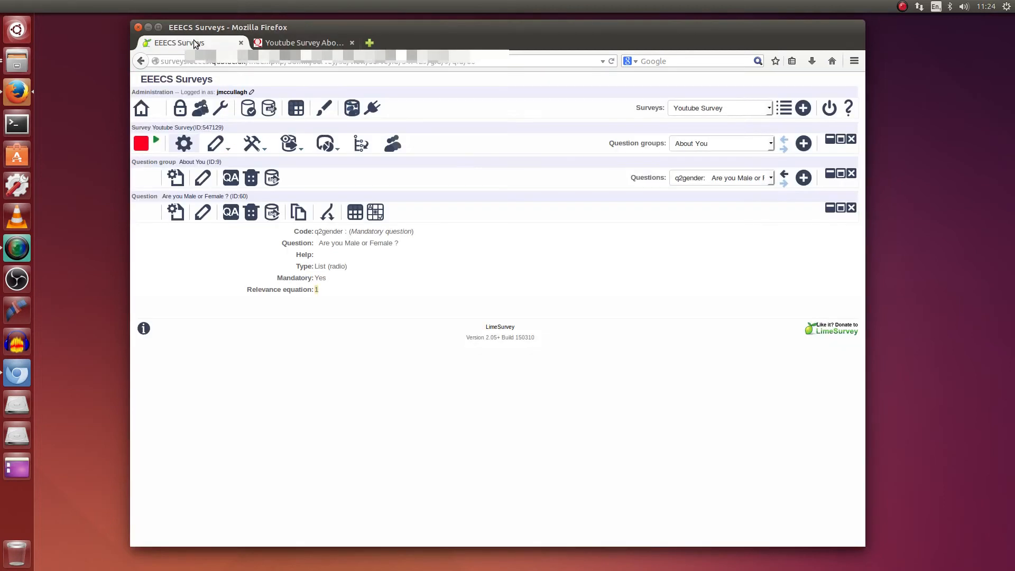
Reopen the gender question, examine the image path in its text's HTML source, and save and close the question.
left_click(203, 212)
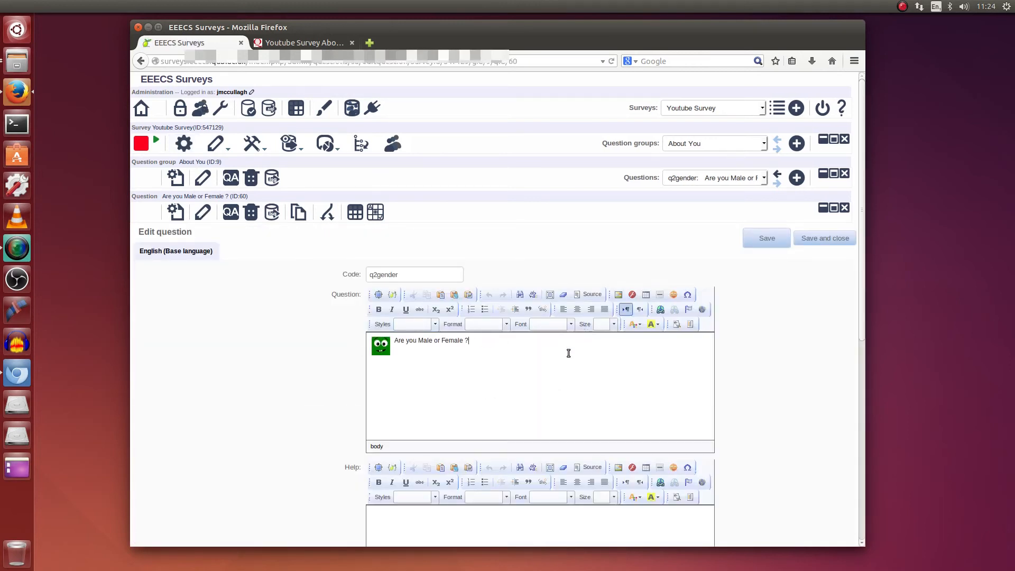
left_click(590, 295)
left_click_drag(497, 365, 347, 323)
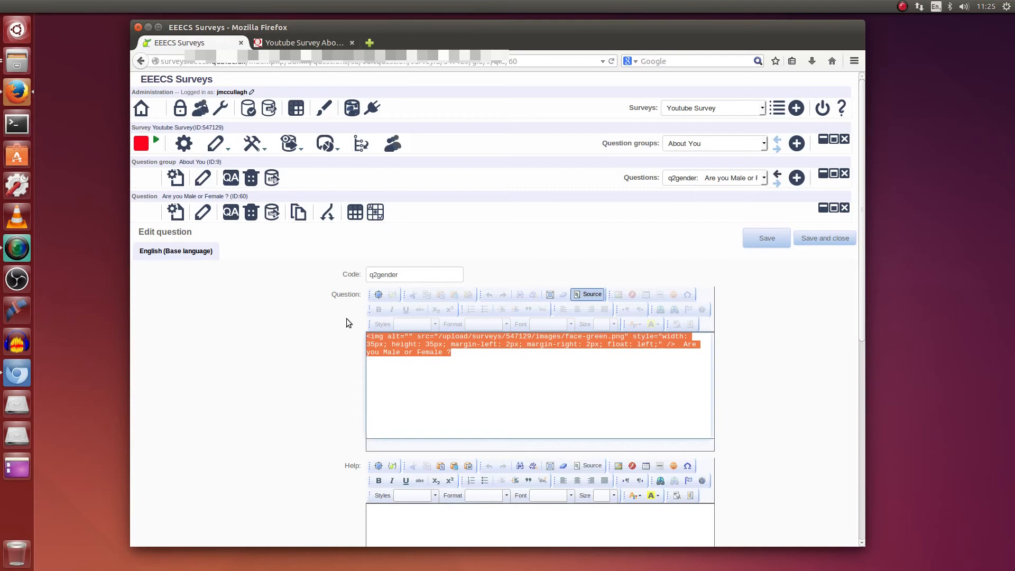
left_click(444, 338)
left_click_drag(438, 336, 625, 339)
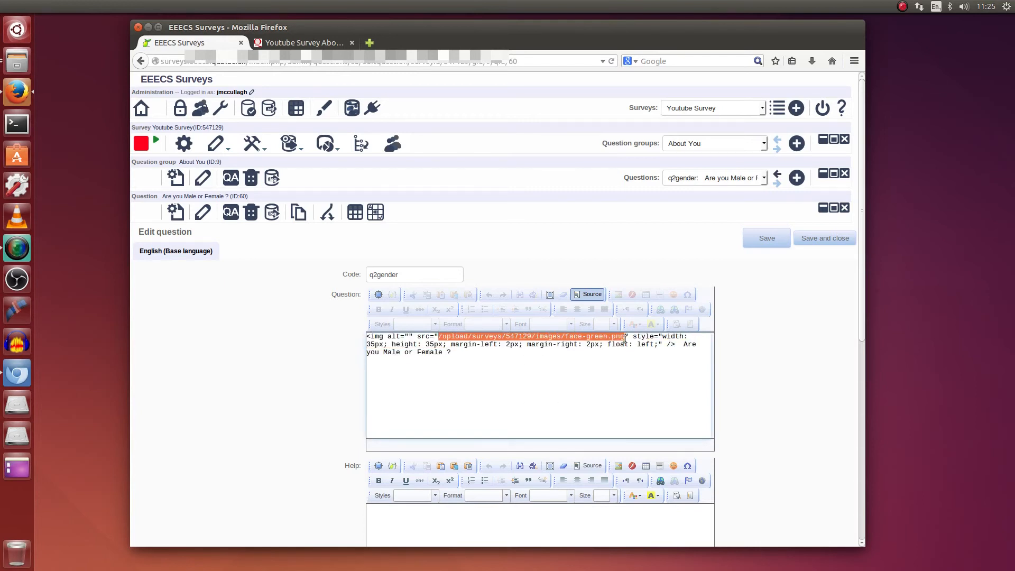
left_click(592, 295)
left_click(827, 241)
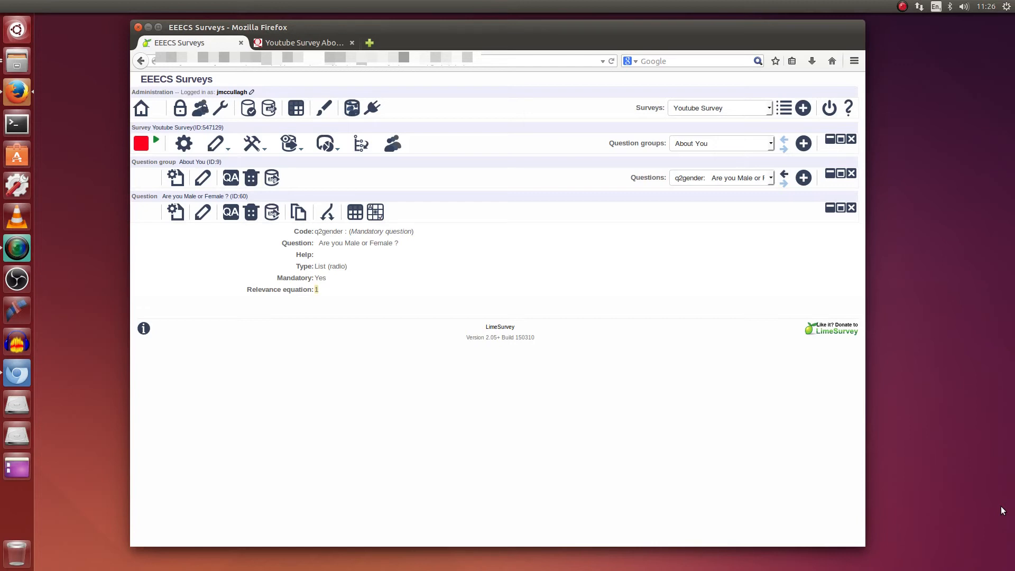
Add a question group titled DescribesYou with the description "What Best Describes You" and save it.
left_click(711, 145)
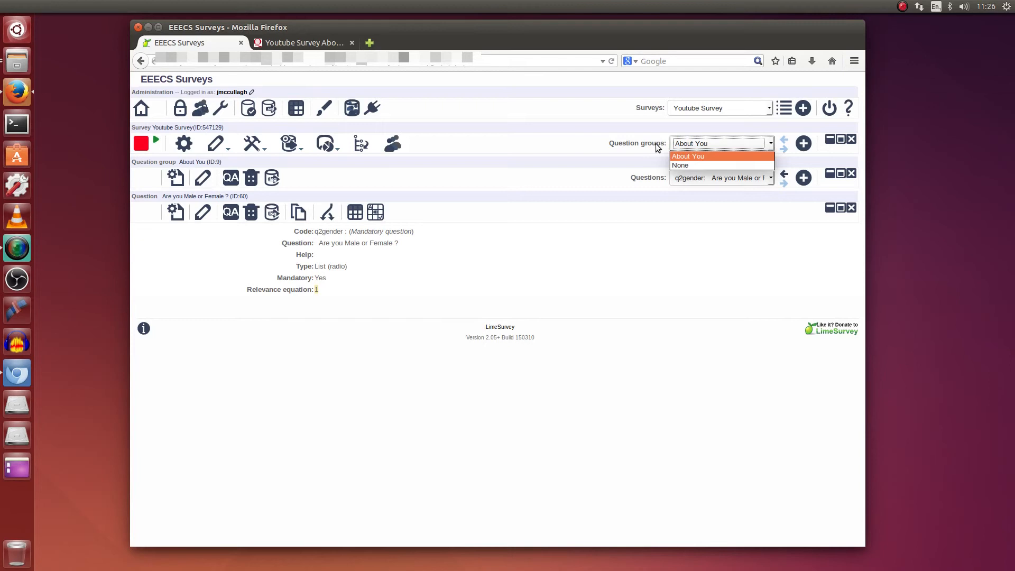
left_click(803, 143)
left_click(581, 206)
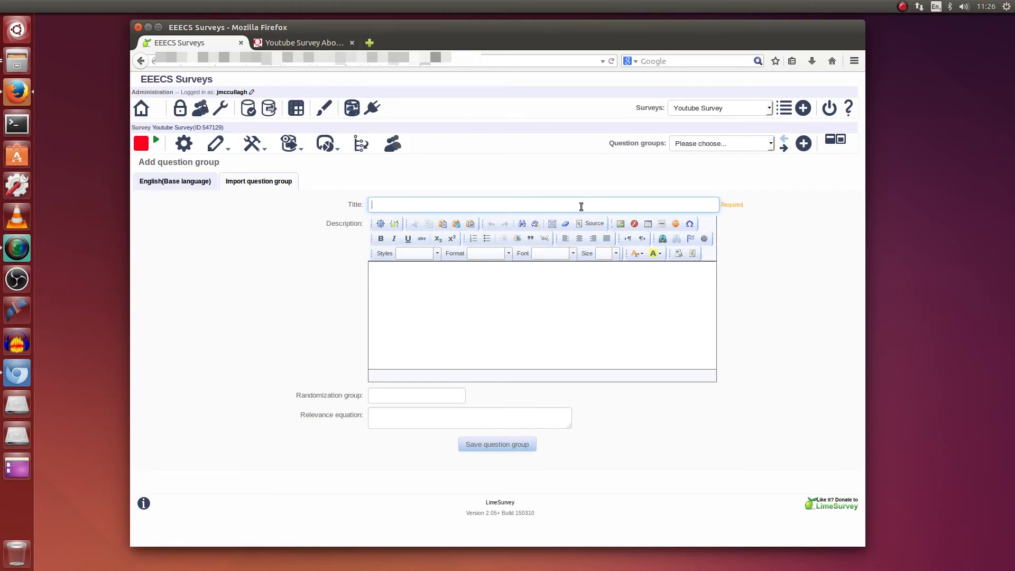
type("Describn")
key("BackSpace")
key("BackSpace")
type("besYou")
left_click(533, 286)
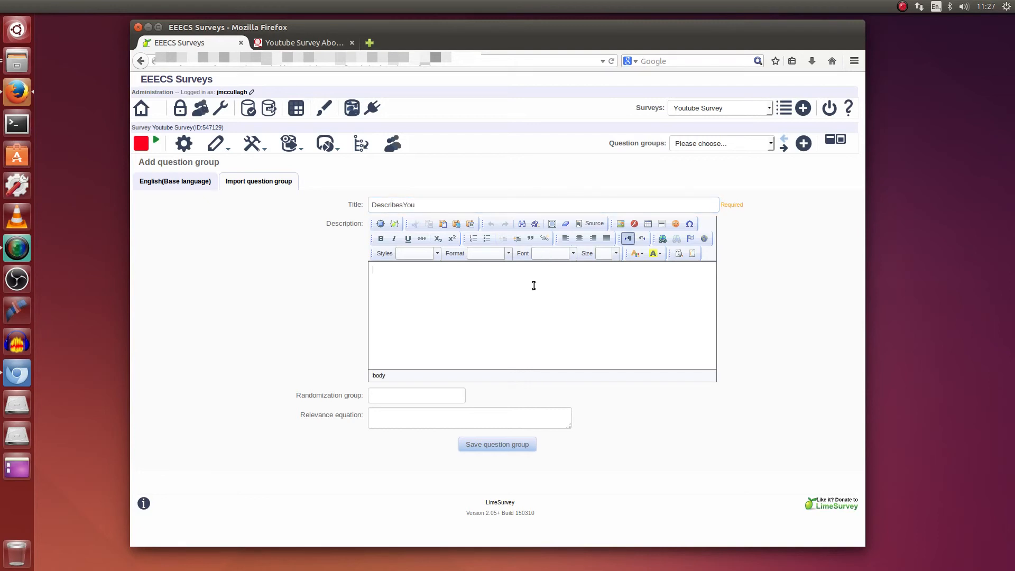
type("What Best Describes You")
left_click(520, 447)
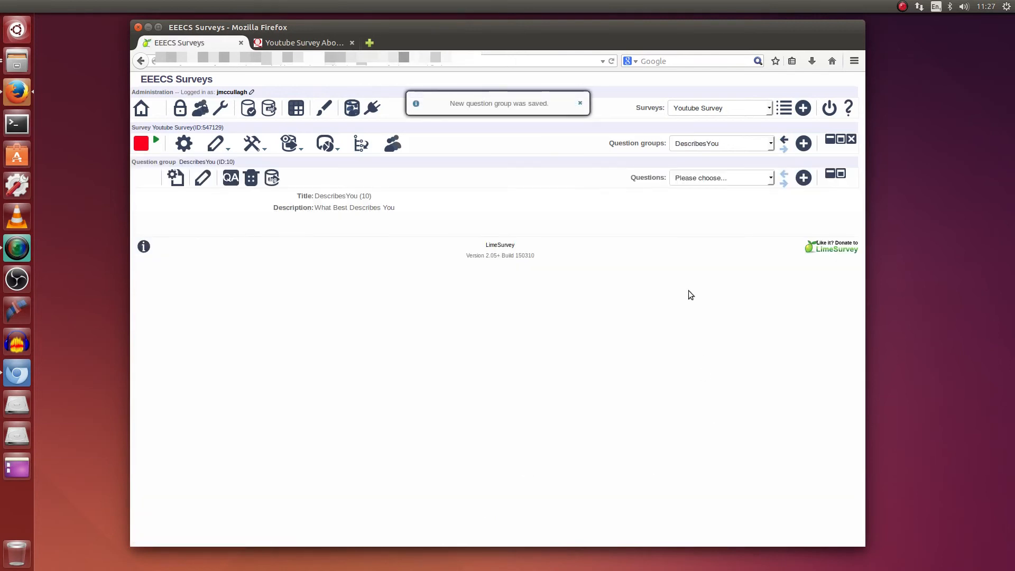
Switch between the About You and DescribesYou groups to compare their question lists, ending on DescribesYou.
left_click(716, 144)
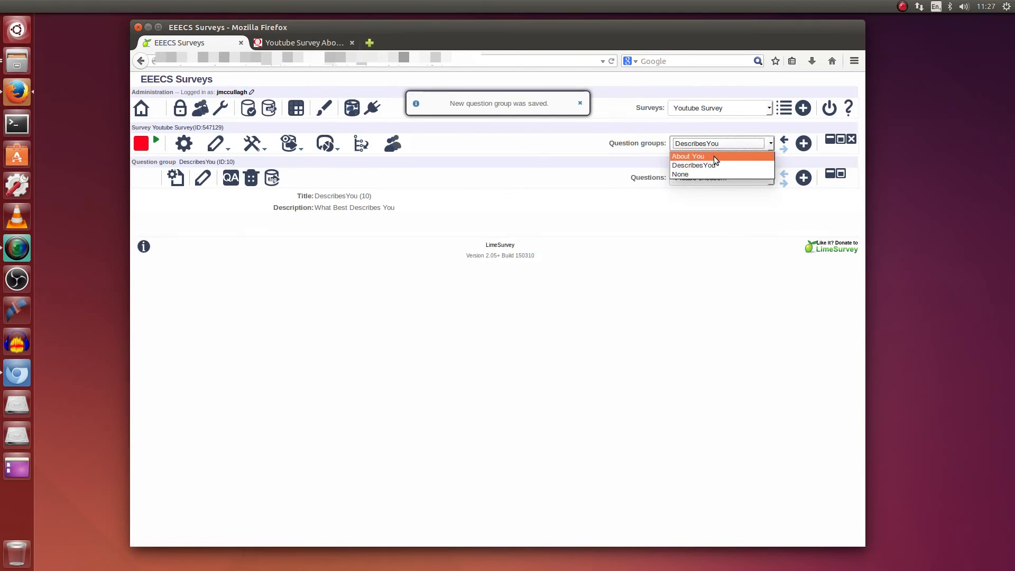
left_click(714, 156)
left_click(720, 144)
left_click(718, 164)
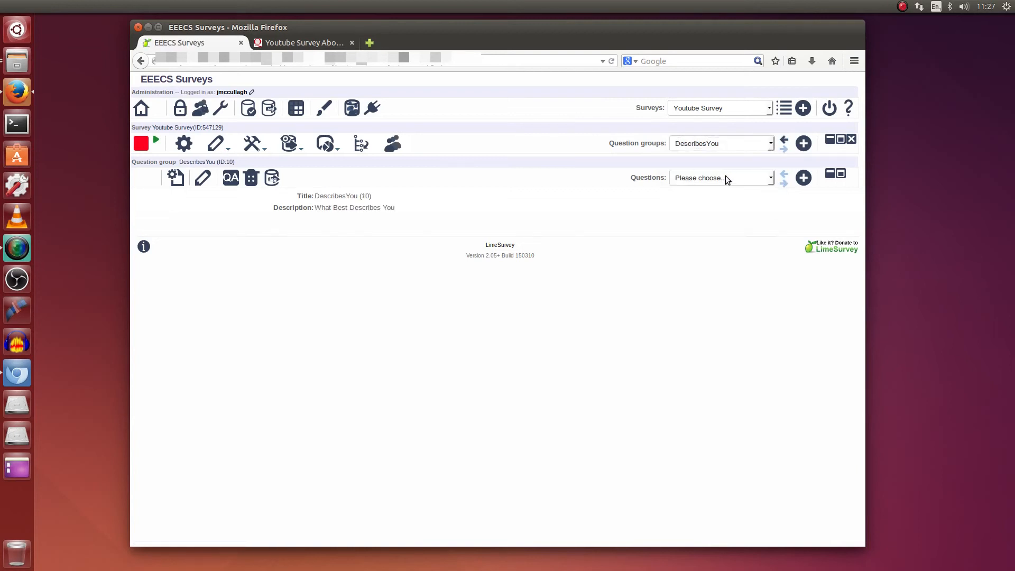
left_click(731, 142)
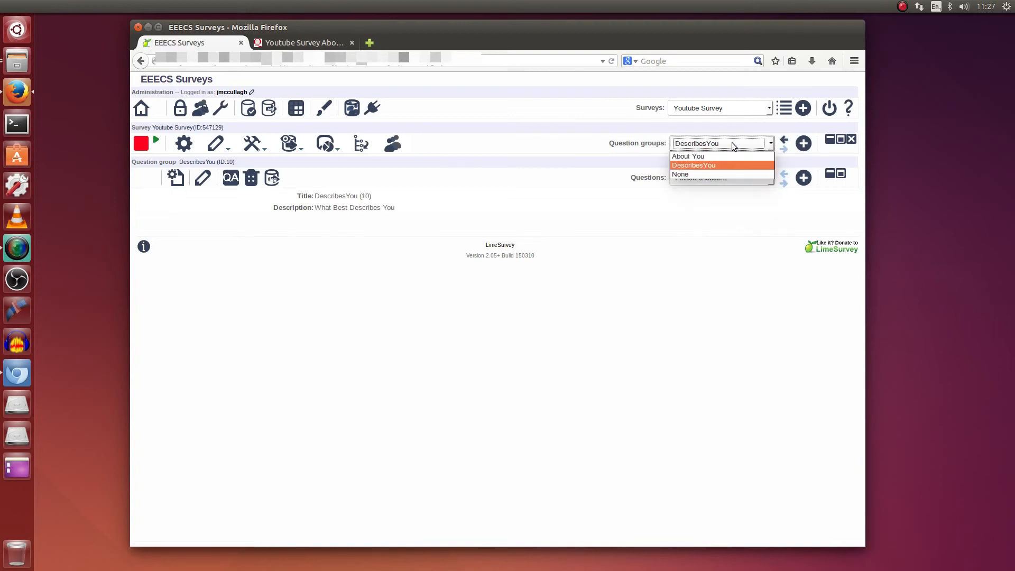
left_click(728, 158)
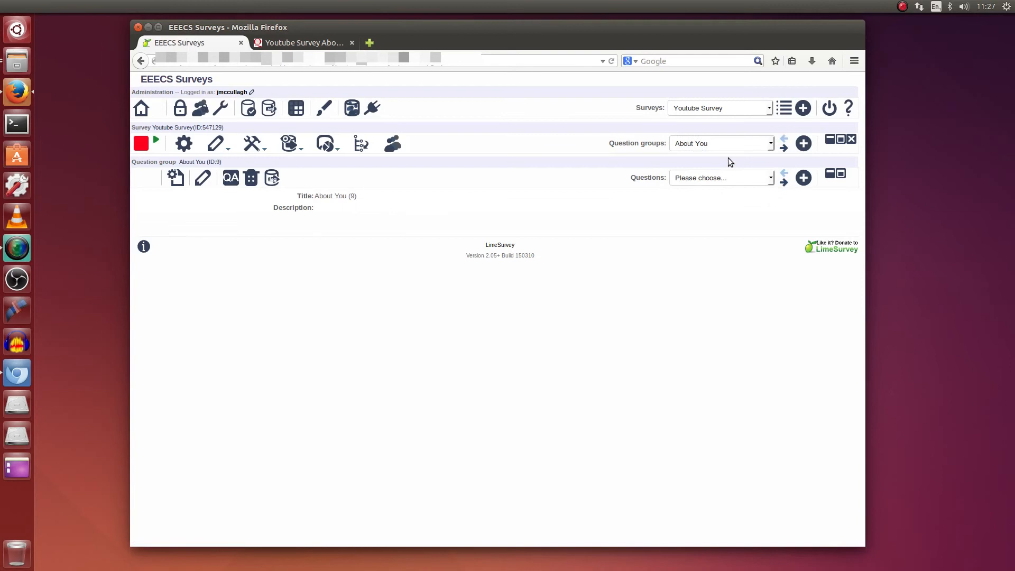
left_click(767, 177)
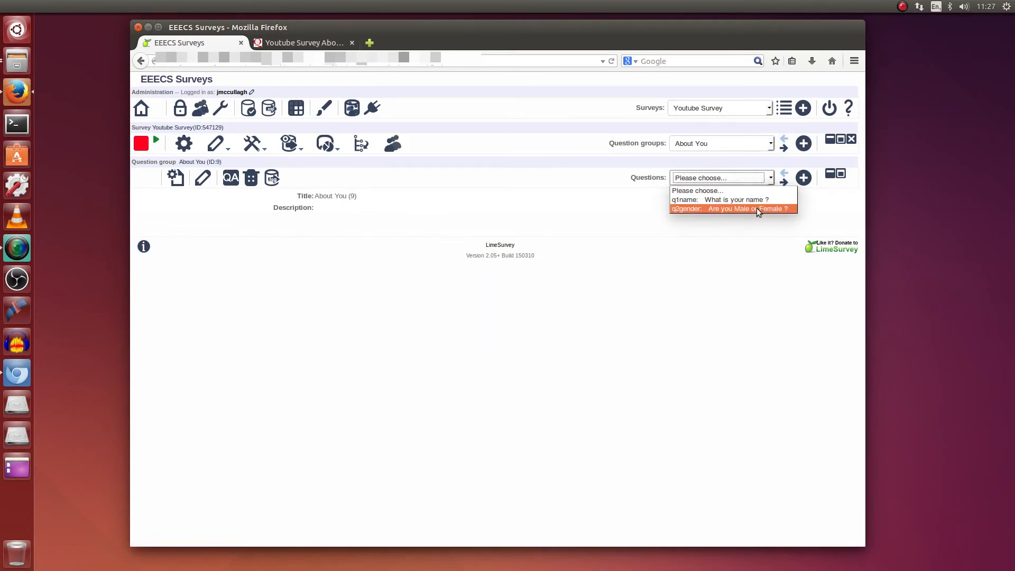
left_click(742, 133)
left_click(735, 142)
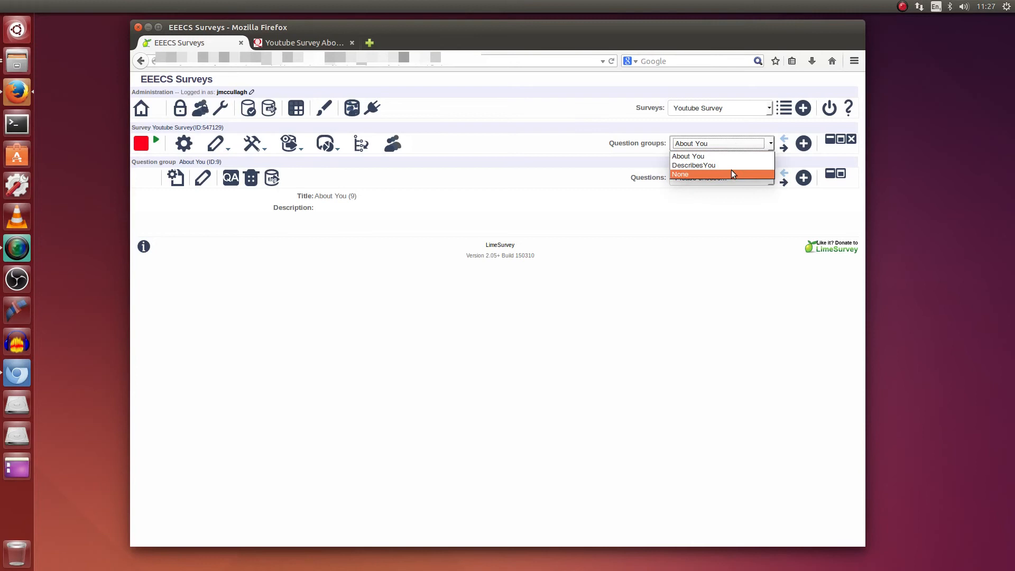
left_click(733, 165)
left_click(739, 177)
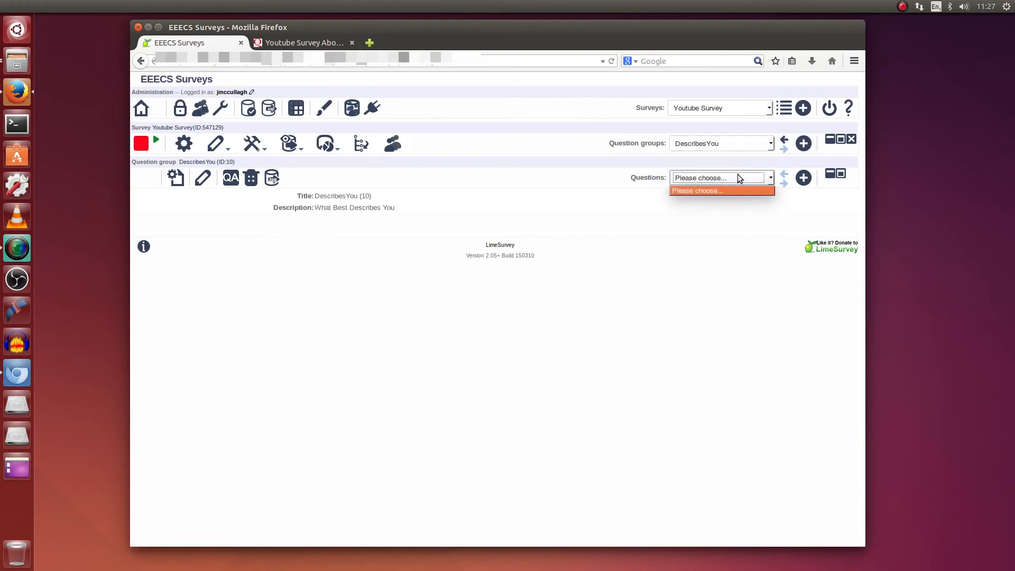
left_click(746, 208)
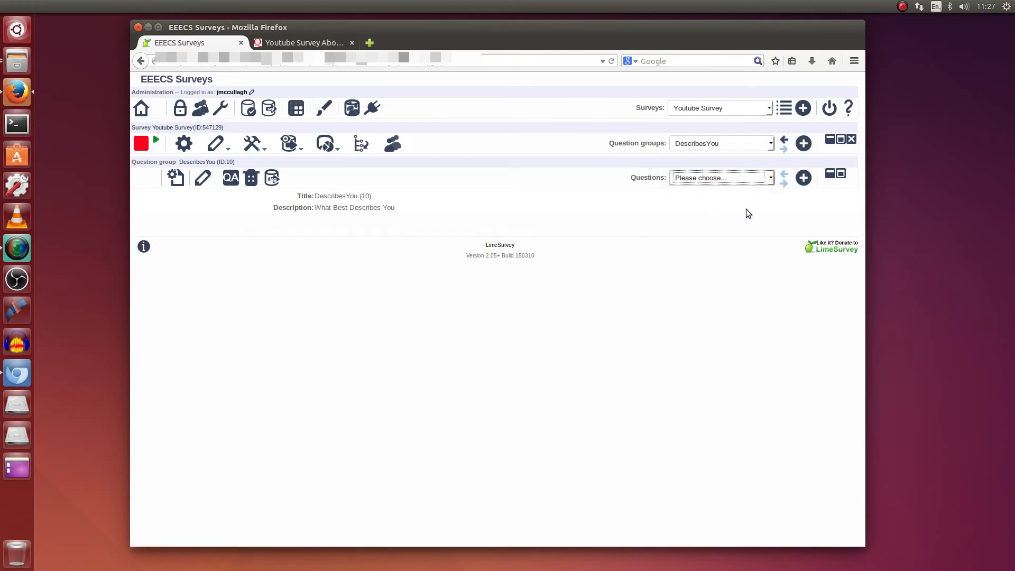
Start a DescribesYou question coded s2q1describesyou: "Below is a list of items that describe kids. Please choose one of the answers for each statement that best describes you over the past 2 months.".
left_click(804, 179)
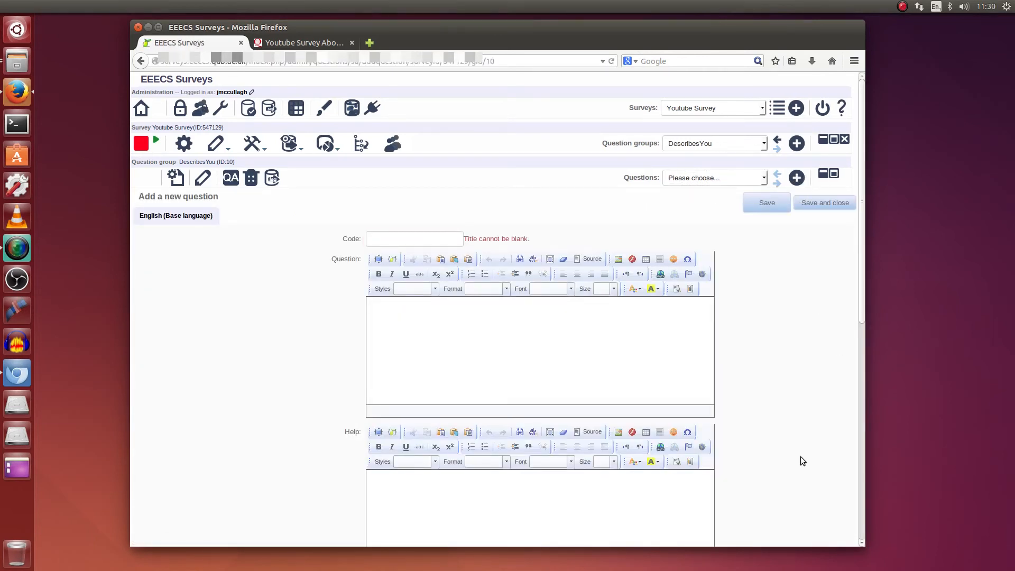
left_click(407, 237)
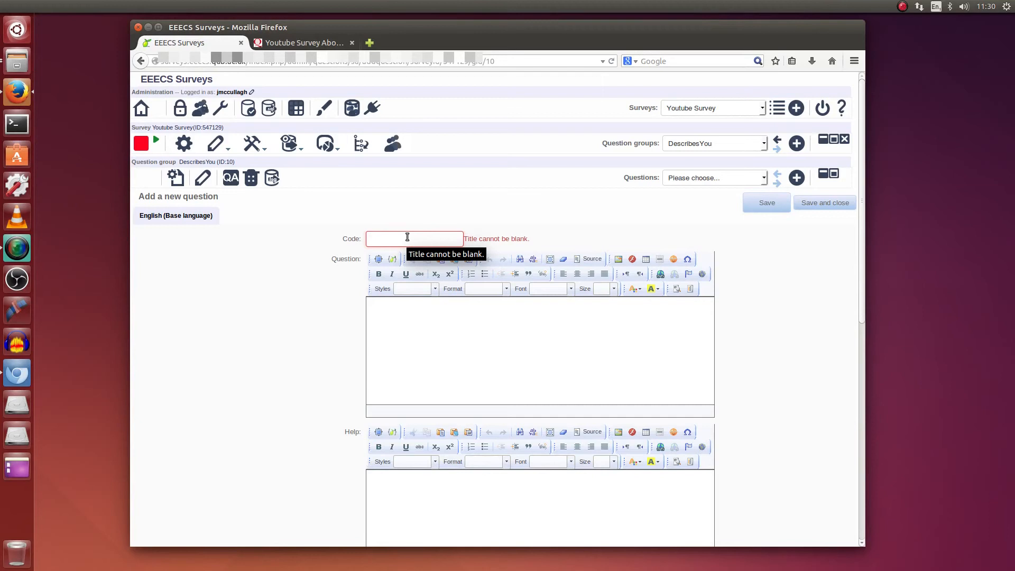
type("s2q1describesyou")
left_click(434, 323)
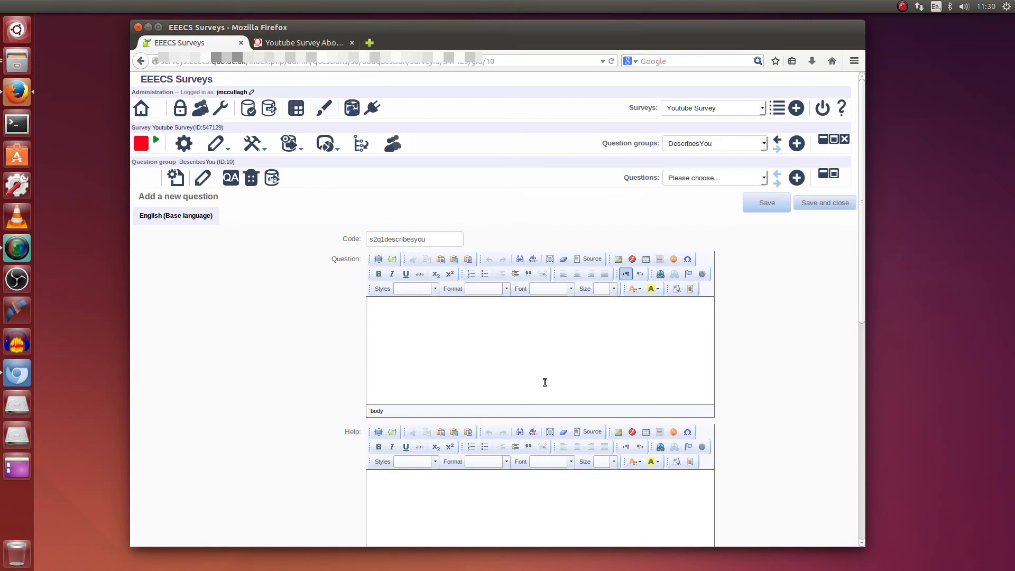
type("Below is a list of items that describe kids. Please c")
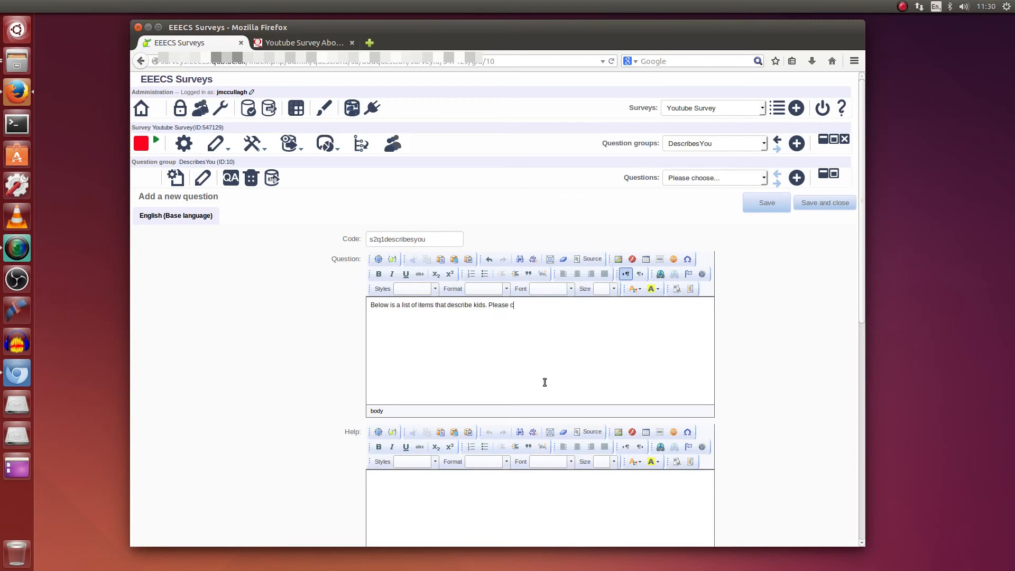
type("hoose one of the answers for each statement")
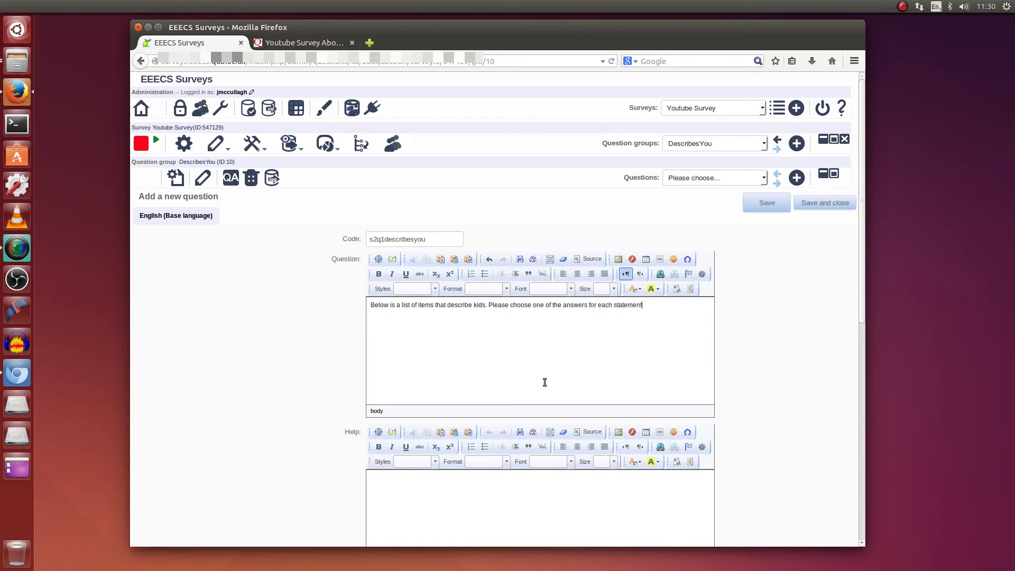
type(" that best describes you over the past 2 months.")
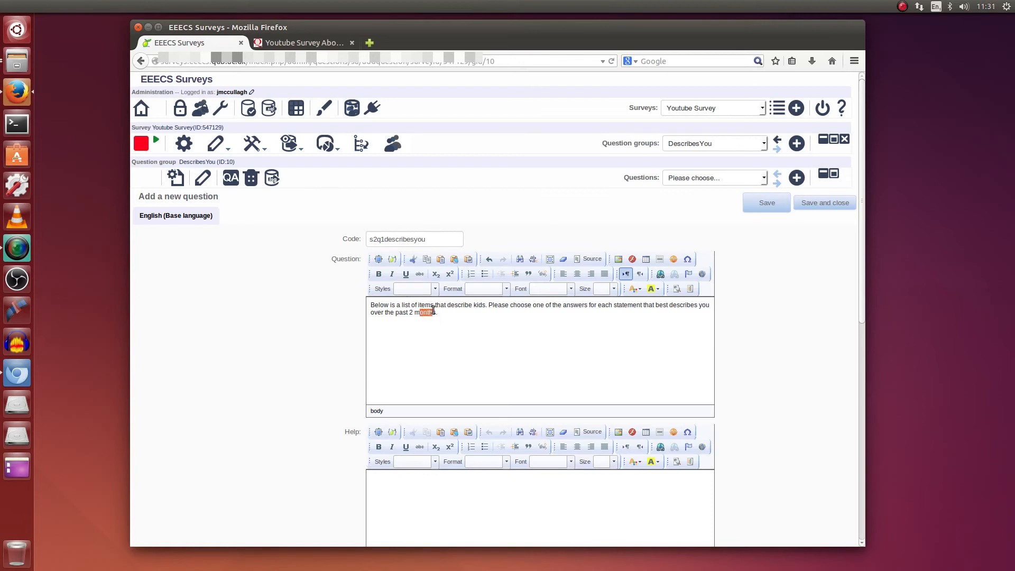
Make the phrase "past 2 months" bold in the question text.
left_click_drag(437, 312, 396, 315)
left_click(376, 385)
left_click_drag(436, 312, 394, 314)
left_click(379, 274)
left_click(458, 323)
Set the question type to Array and add the question to the DescribesYou group.
scroll(469, 327, "down", 5)
scroll(469, 328, "down", 2)
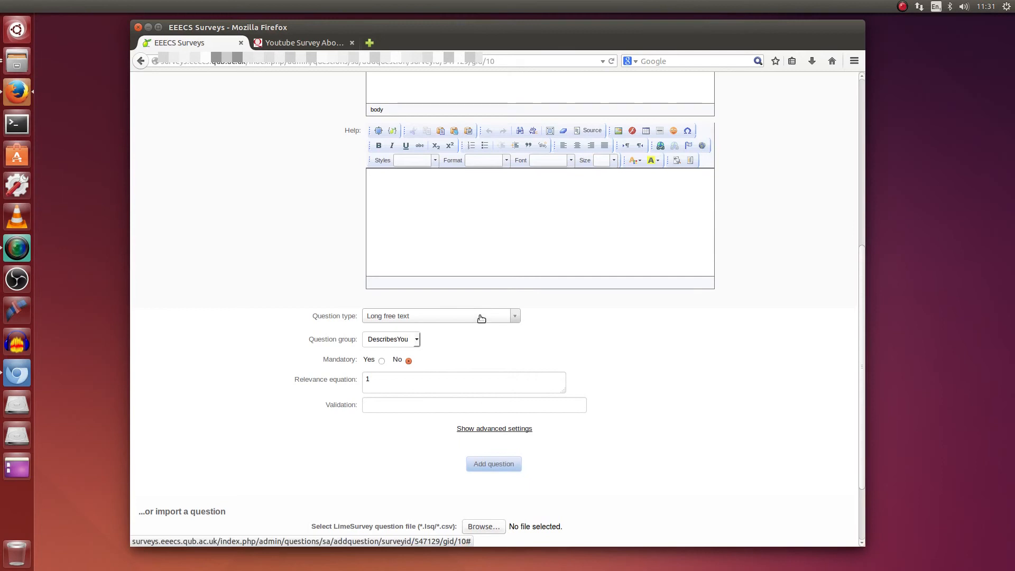
left_click(515, 317)
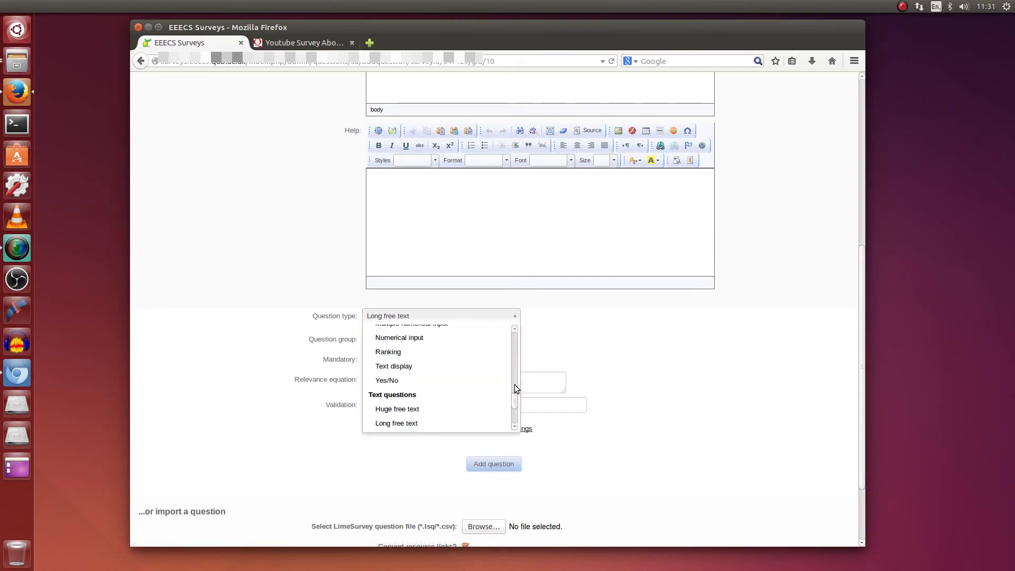
left_click_drag(516, 402, 519, 322)
mouse_move(398, 423)
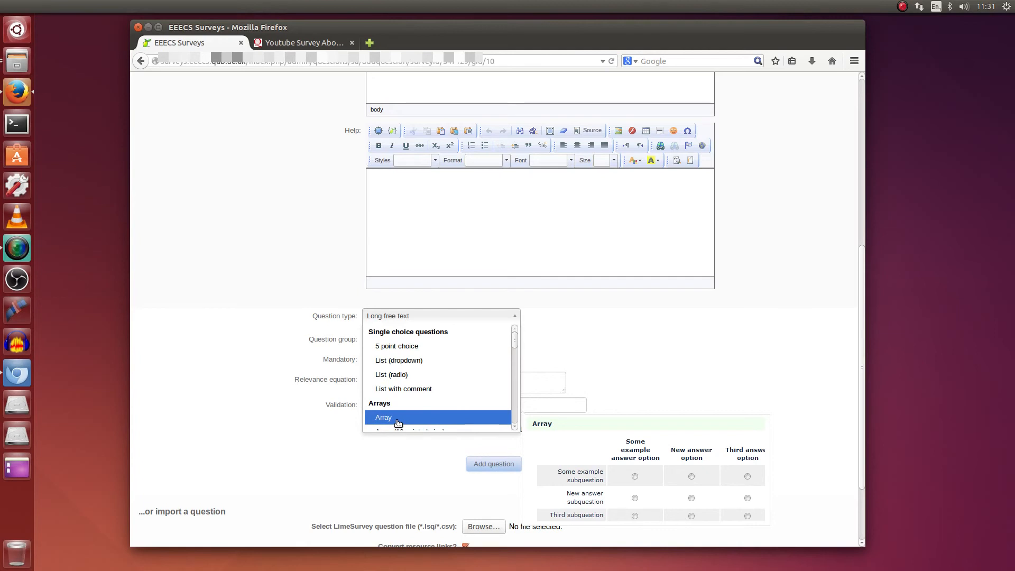
left_click(398, 422)
left_click(515, 358)
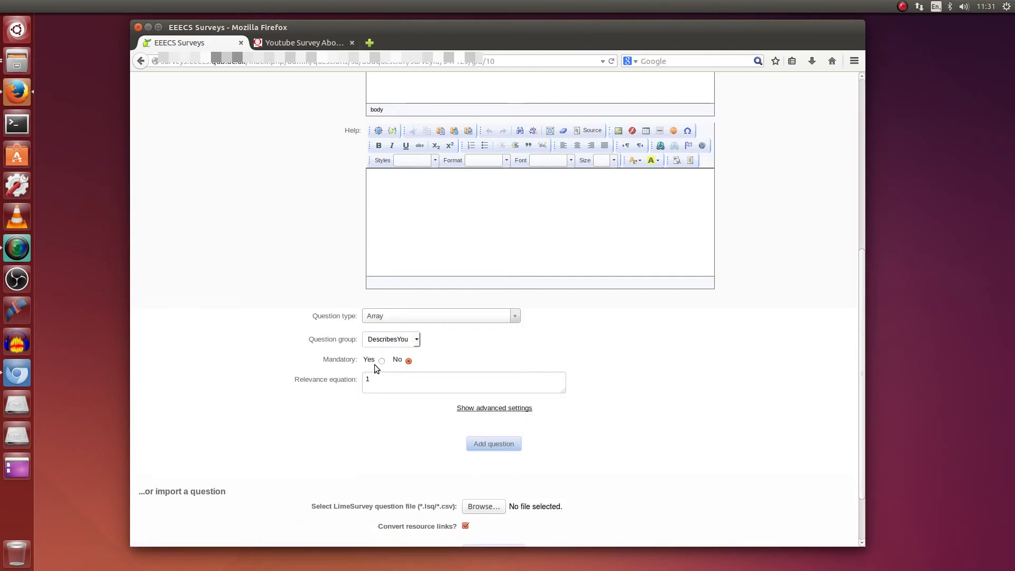
left_click(503, 444)
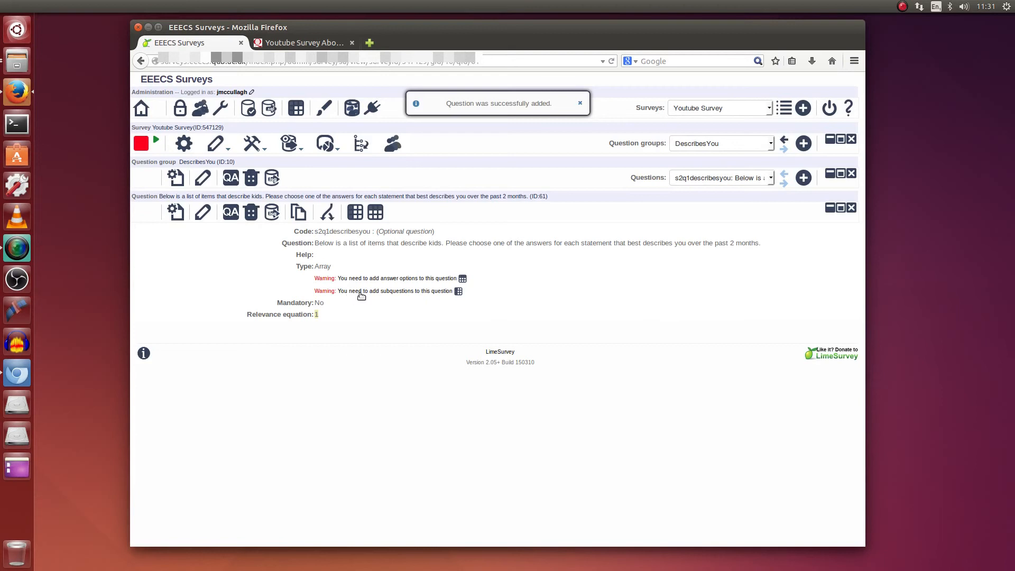
left_click_drag(315, 279, 455, 295)
left_click(603, 309)
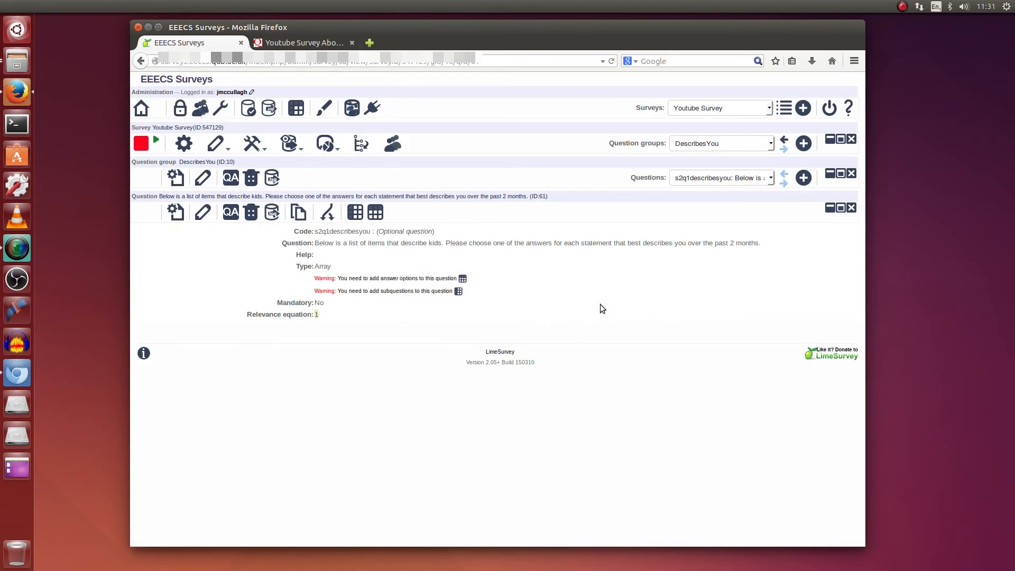
Enter "Disagree Completely" and "Disagree" as the array question's answer options A1 and A2.
left_click(373, 213)
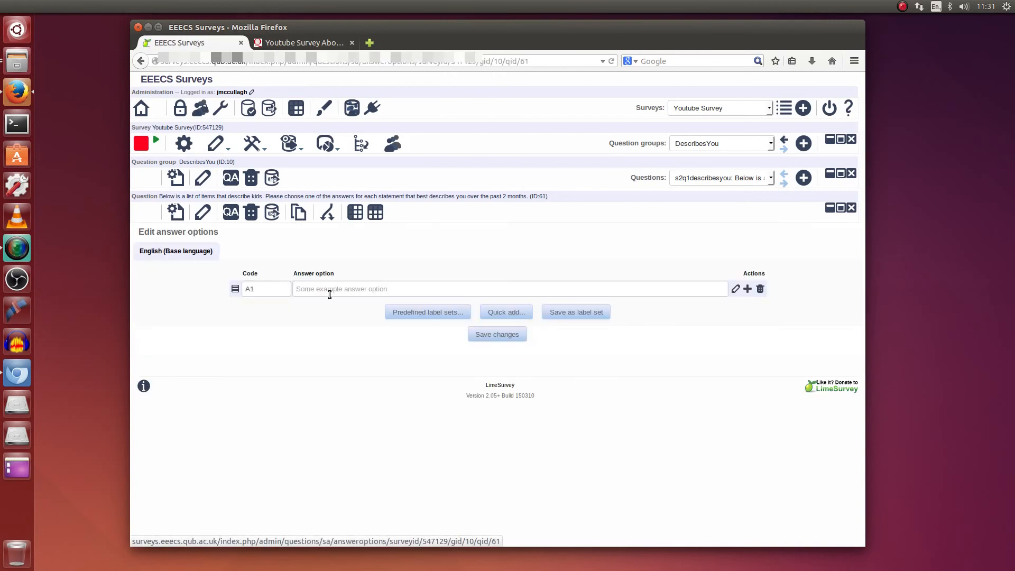
type("Disg")
type("gree Compl")
type("etely")
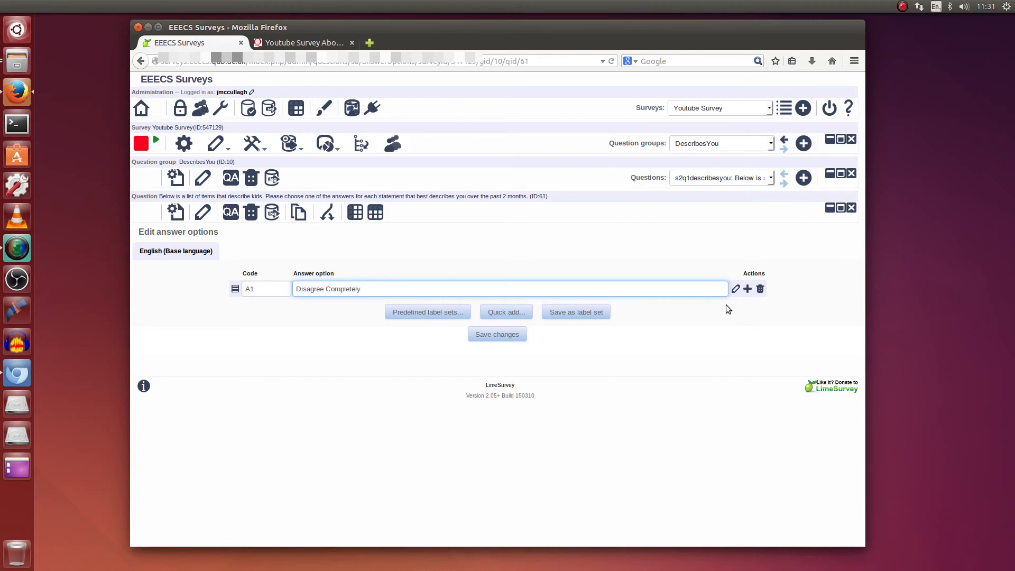
left_click(747, 289)
left_click(344, 306)
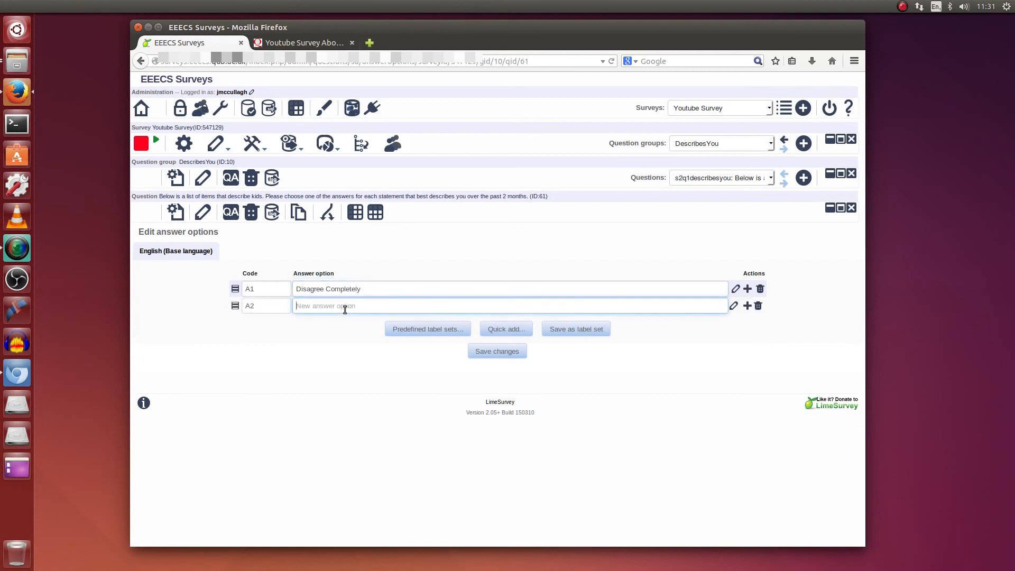
type("Disagree")
Add a third answer option, A3, with the text "Neither Agree nor Disagree".
left_click(748, 306)
key("Tab")
key("Tab")
key("Tab")
key("Tab")
key("Tab")
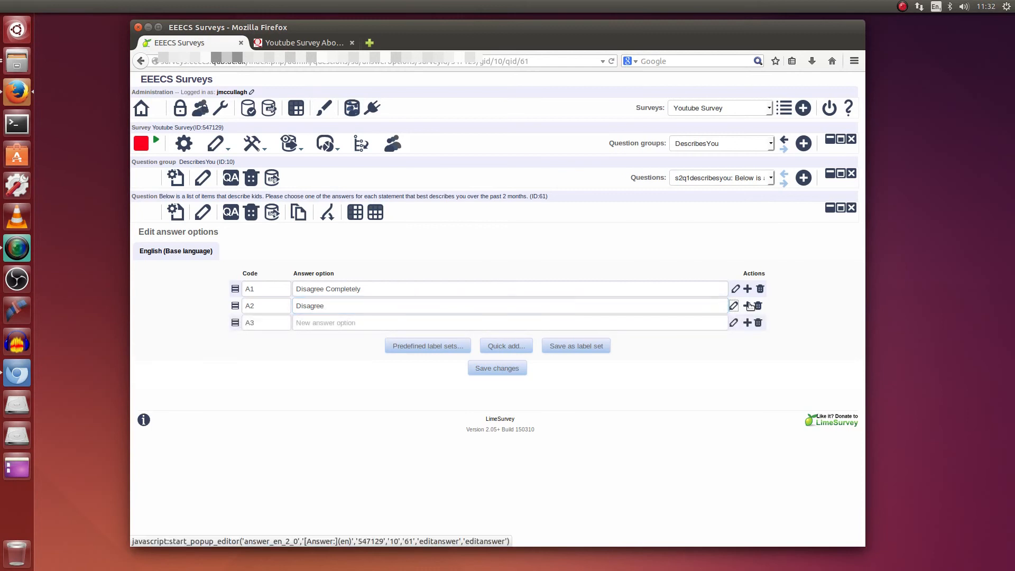
type("Neu")
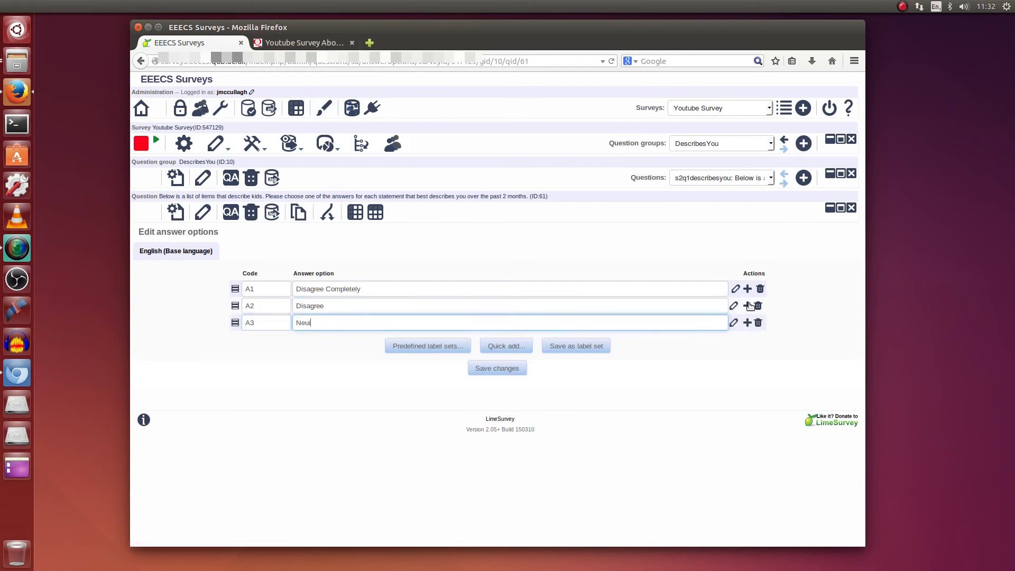
key("BackSpace")
key("BackSpace")
key("BackSpace")
type("ither Agree nor Disagree")
Add answer options A4 "Agree" and A5 "Agree Completely", and save the answer options.
left_click(747, 323)
left_click(404, 339)
type("Agree")
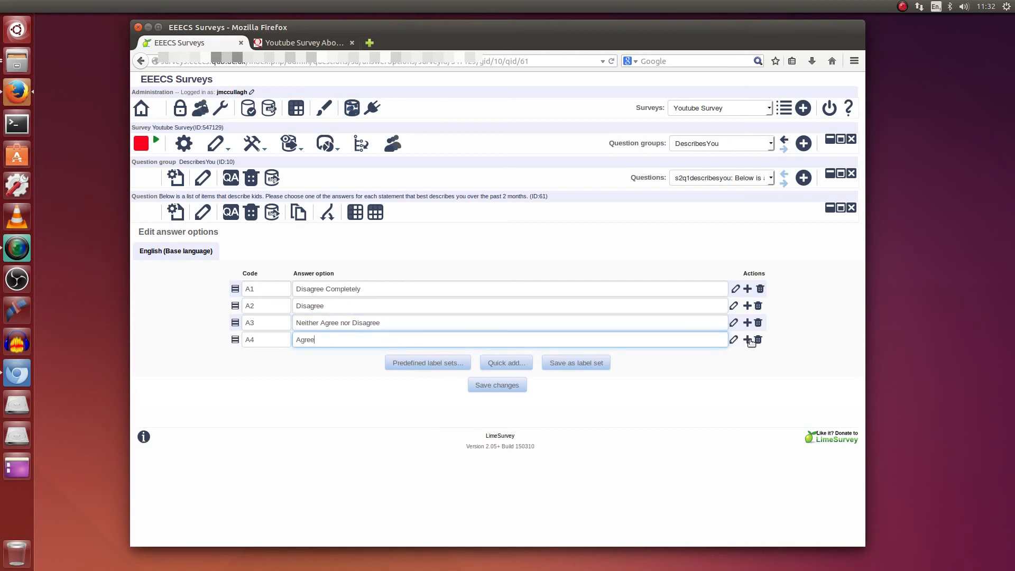
left_click(747, 340)
left_click(453, 358)
type("Agree Completely")
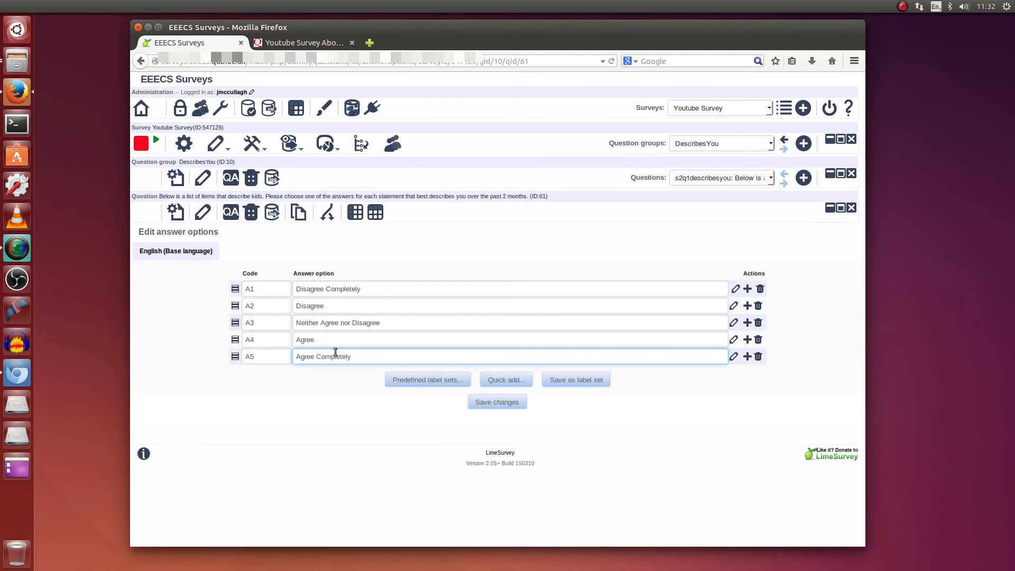
left_click(495, 404)
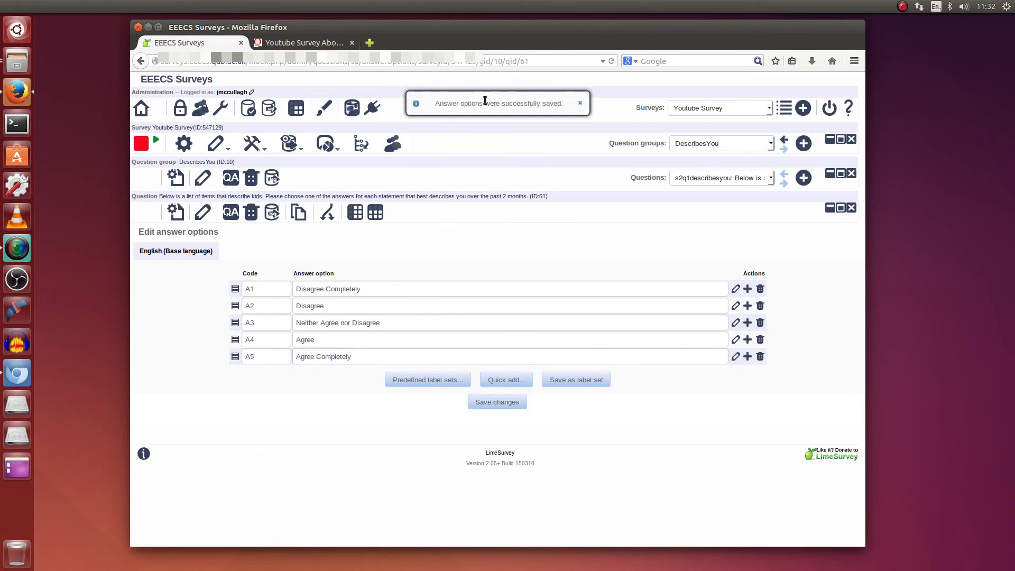
Open the array question's subquestions and enter SQ001 "I argue a lot" and SQ002 "I am mean to others".
left_click(355, 212)
left_click(338, 290)
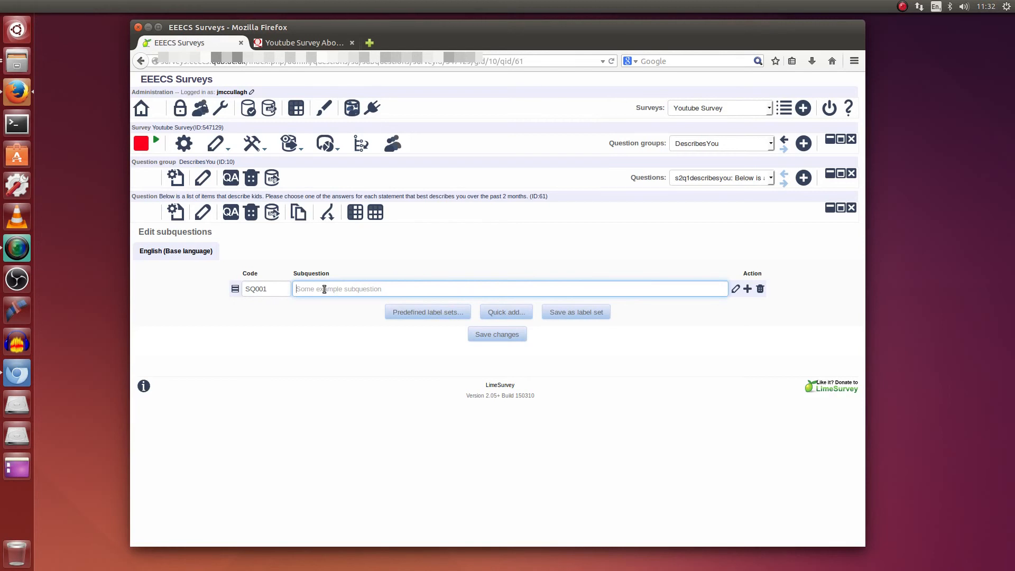
type("I argue a lot")
left_click(748, 293)
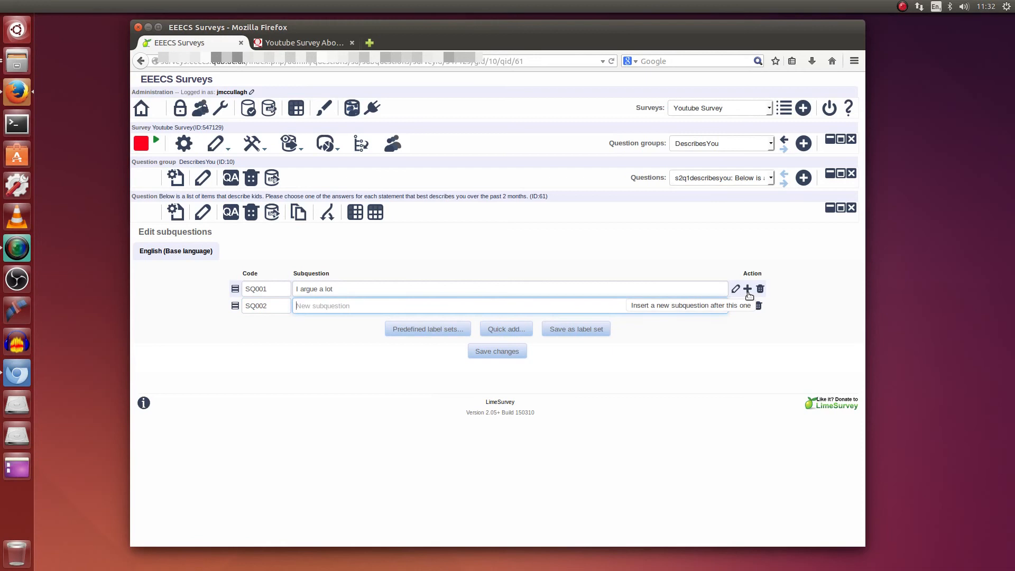
type("I am mean to other")
Add subquestions SQ003 "I try to get a lot of attention" and SQ004 "I destroy my own things".
left_click(747, 306)
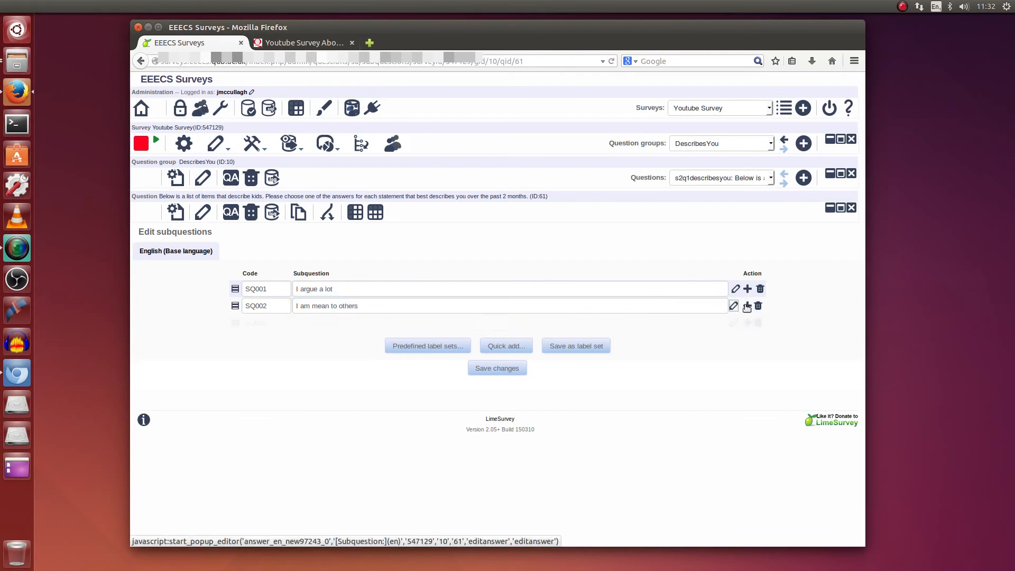
left_click(502, 321)
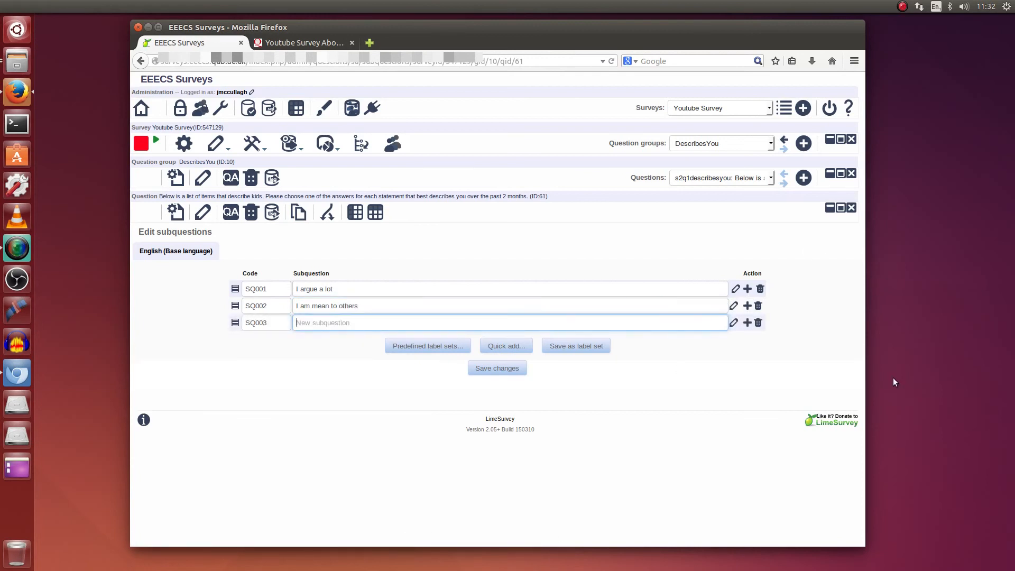
type("I try to get a lot of attention")
left_click(747, 322)
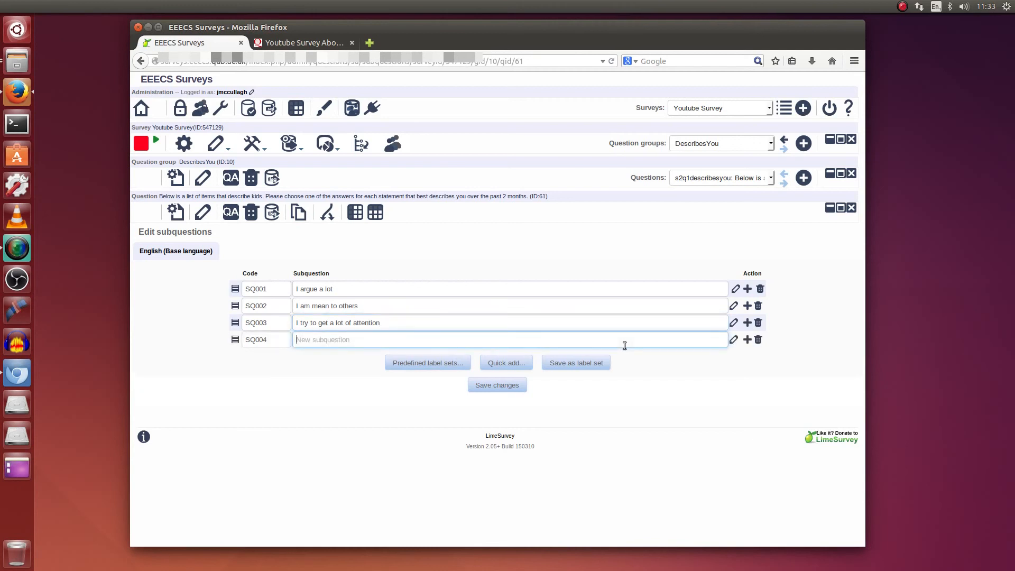
type("I destroy my own things")
Add subquestion SQ005 with the text "I destroy other people things" and save the subquestions.
left_click(748, 340)
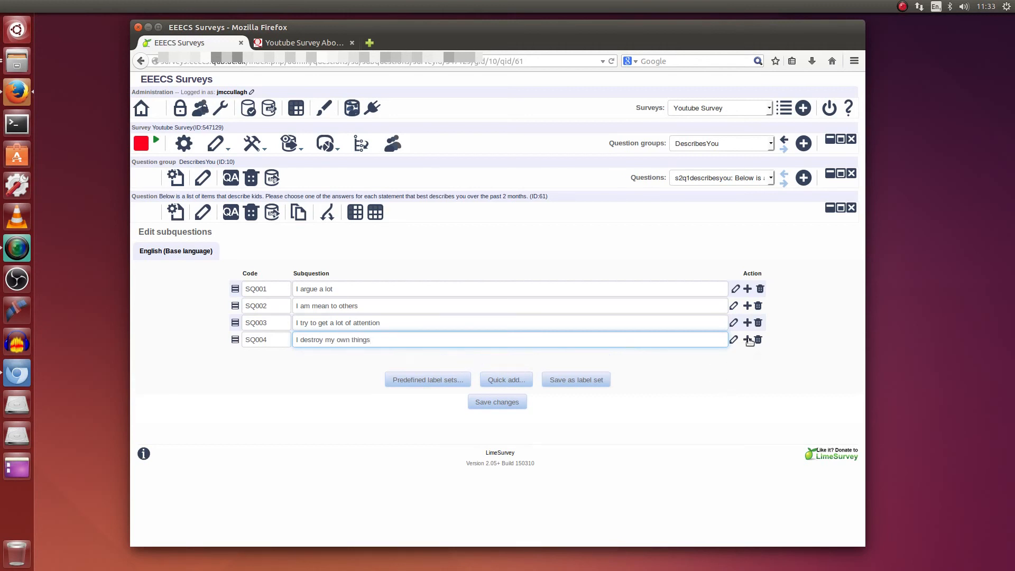
left_click(480, 357)
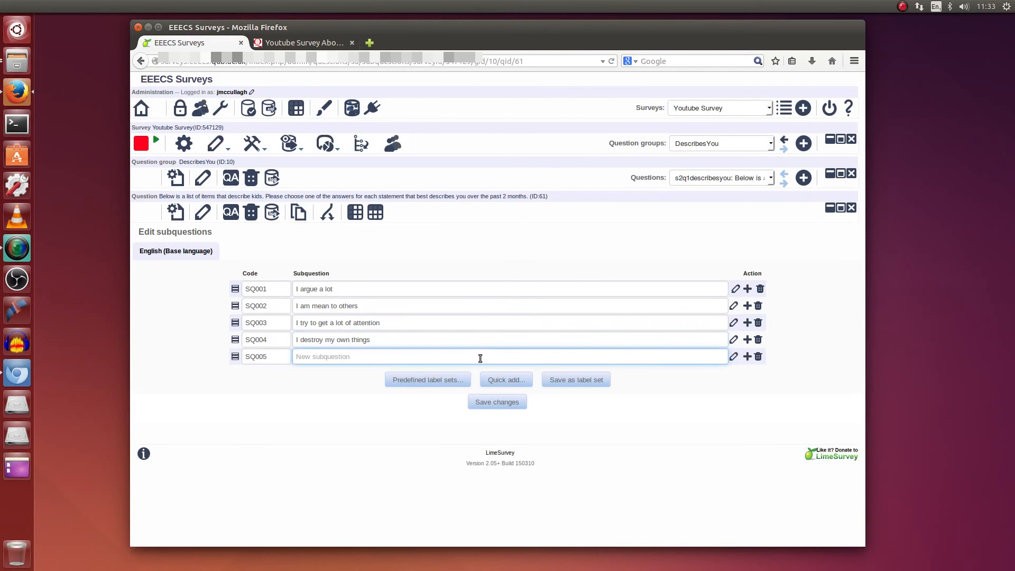
type("I destoroy other peoples ")
type("hings")
left_click(505, 403)
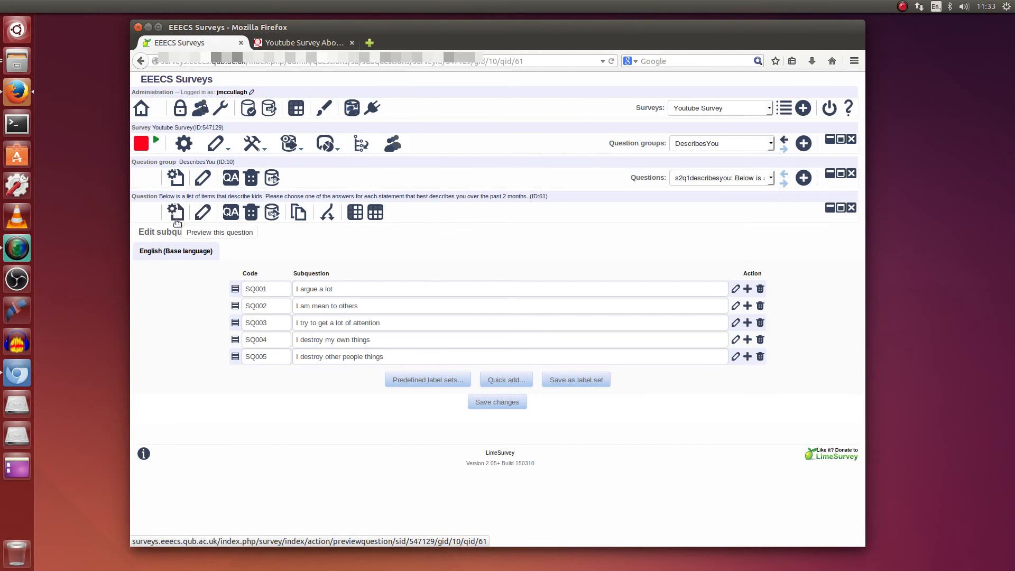
Preview the array question, examine its answer columns, statements and default No answer column, and close the preview.
left_click(176, 216)
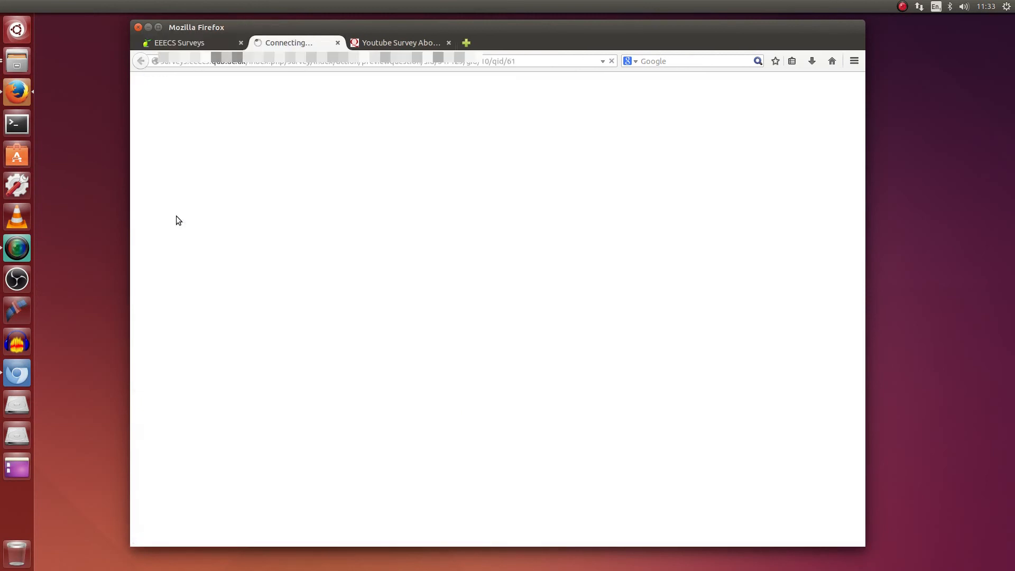
left_click_drag(365, 253, 537, 267)
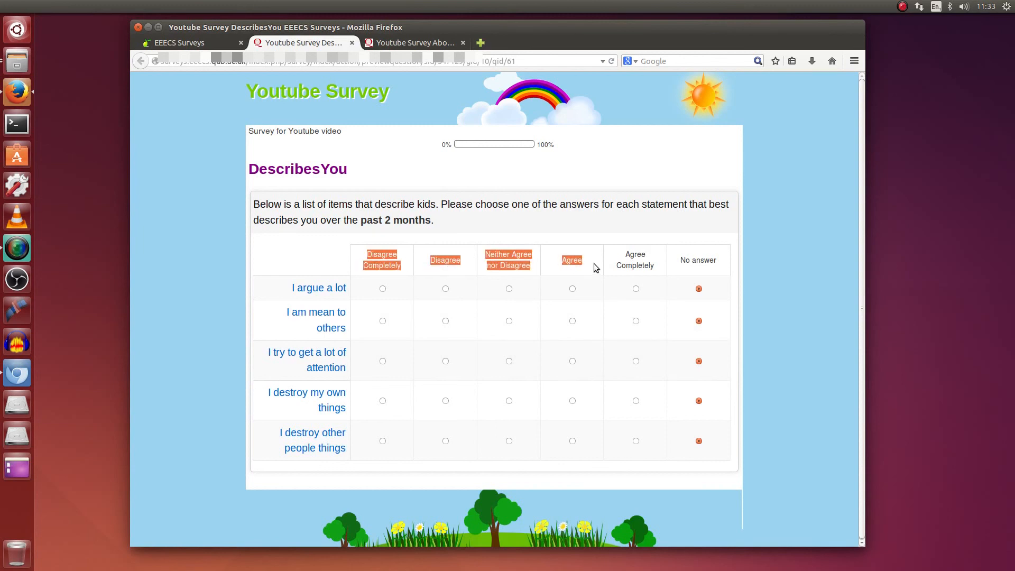
left_click_drag(638, 263, 646, 265)
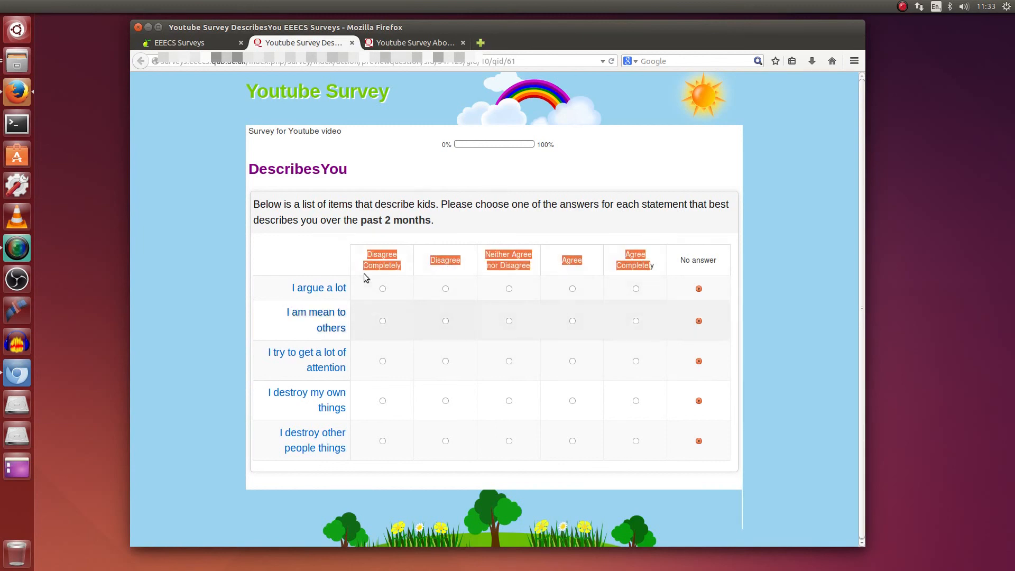
left_click(288, 231)
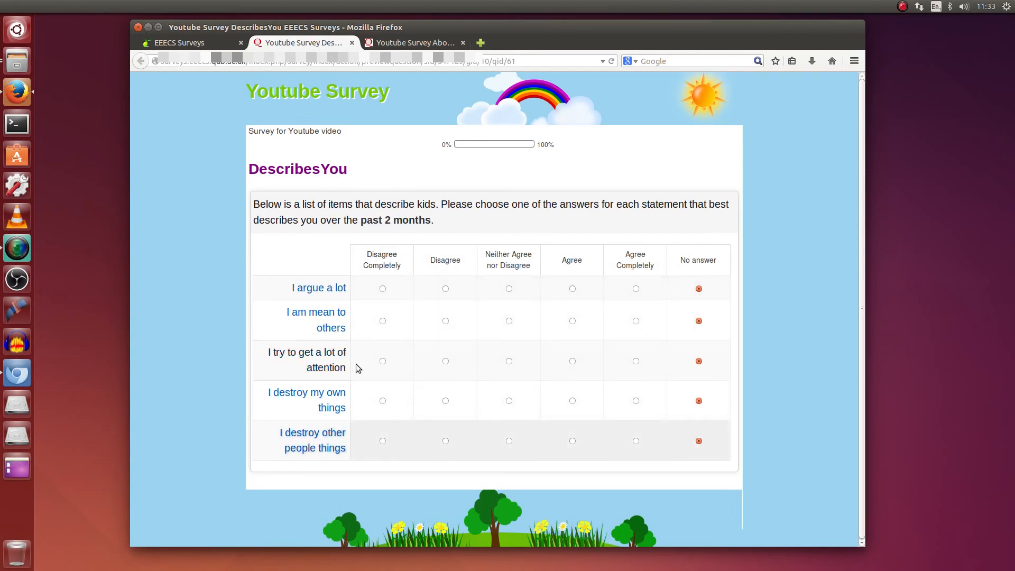
left_click_drag(674, 260, 712, 263)
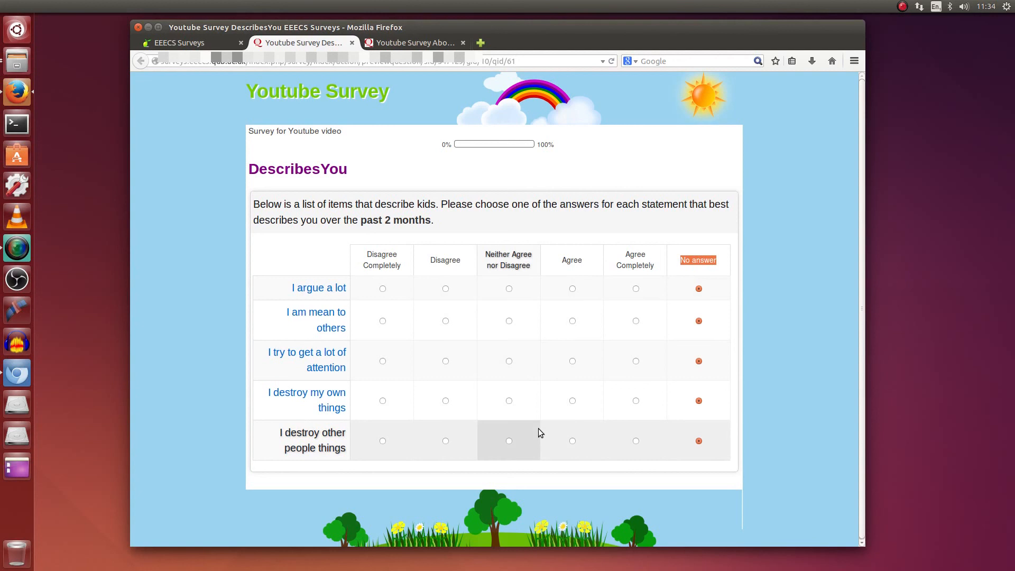
left_click(351, 43)
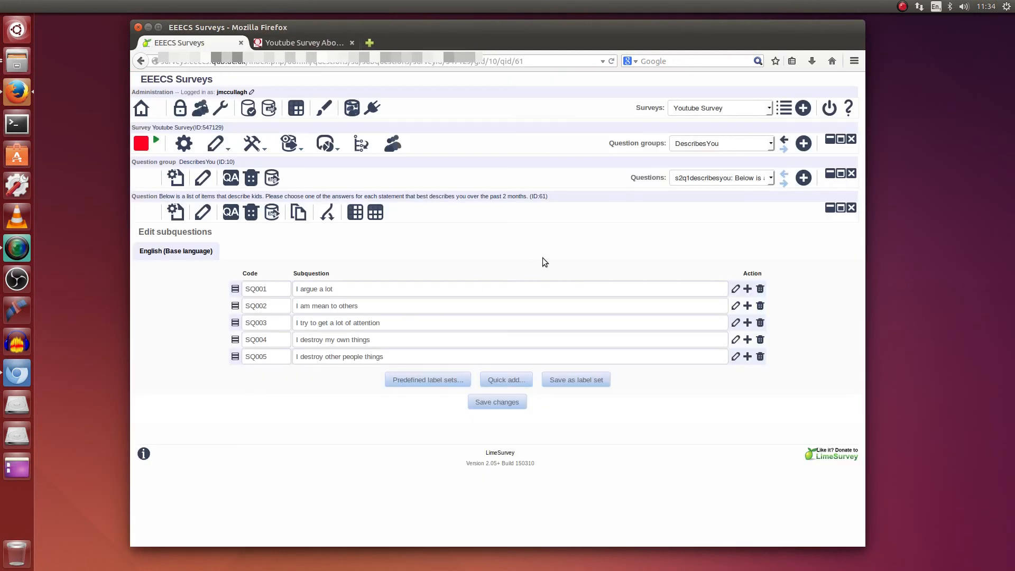
left_click(328, 212)
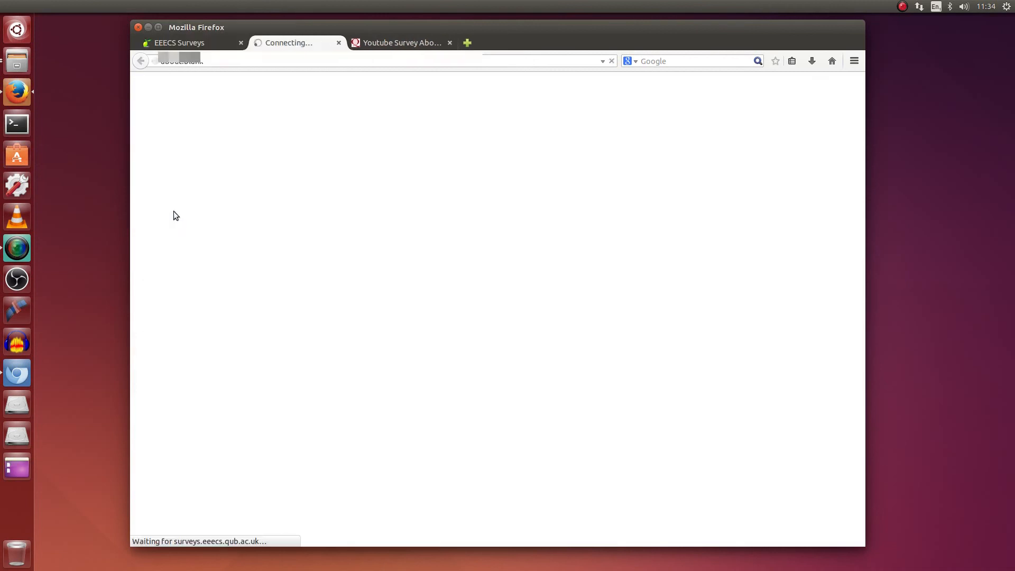
left_click(352, 42)
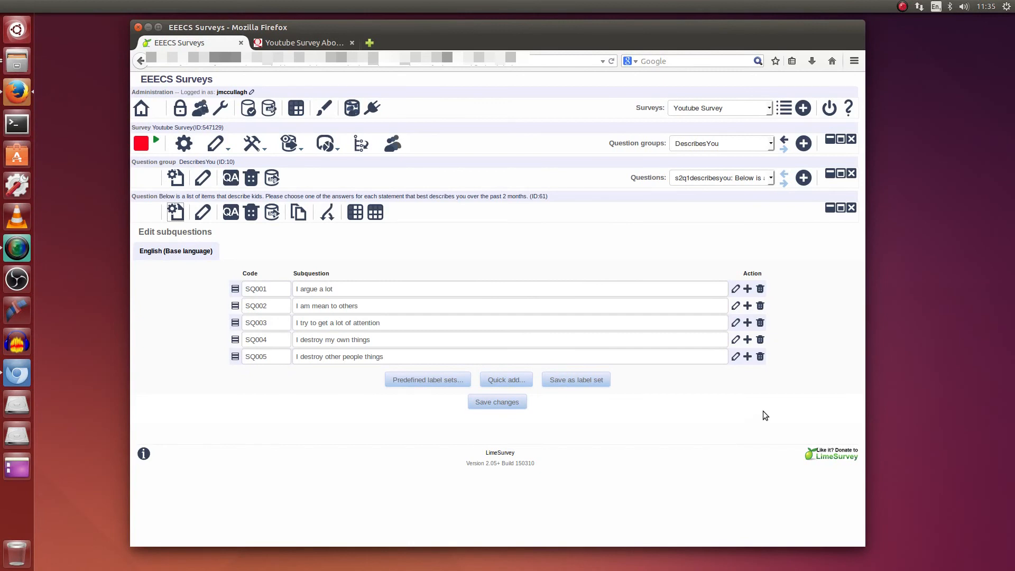
Open the array question's answer options for editing.
left_click(376, 213)
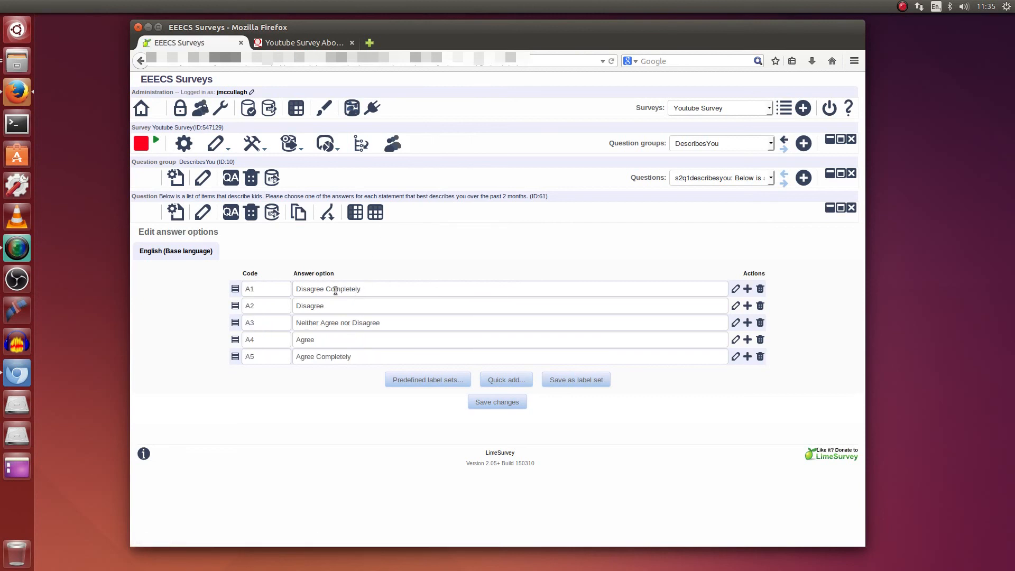
left_click(297, 290)
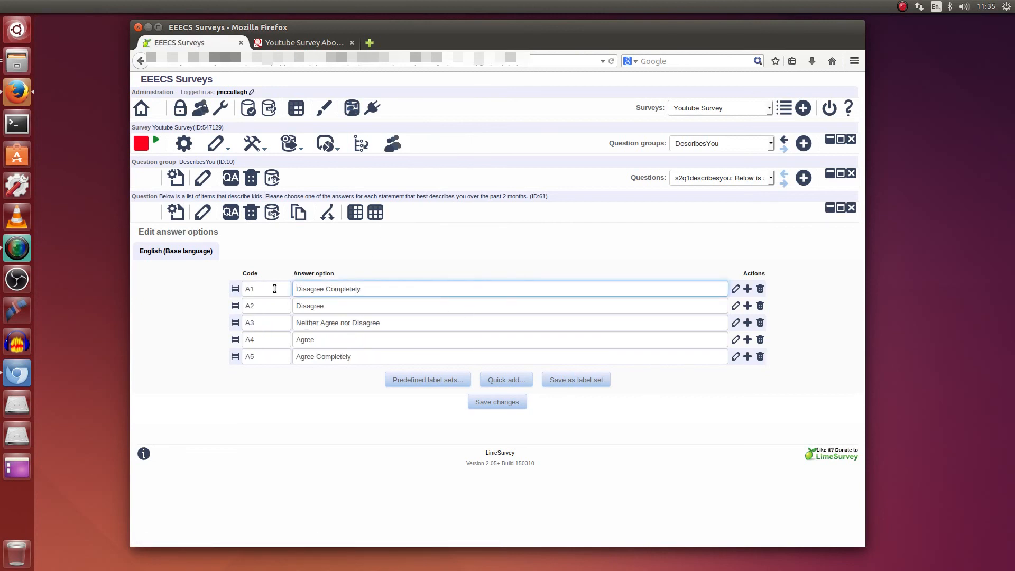
type("<img src>")
key("BackSpace")
key("BackSpace")
key("BackSpace")
key("BackSpace")
key("BackSpace")
key("BackSpace")
key("BackSpace")
key("BackSpace")
key("BackSpace")
key("BackSpace")
From answer option A1's image browser, upload answers-agree.png, answers-agree-very.png, answers-disagree.png, answers-disagree-very.png and answers-neither.png from the icons folder.
left_click(736, 289)
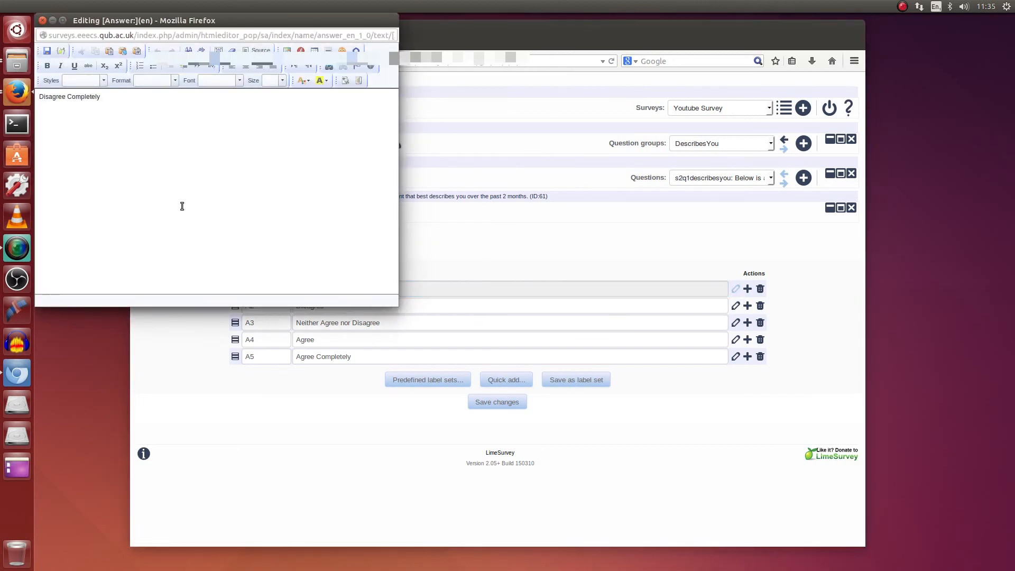
left_click(41, 98)
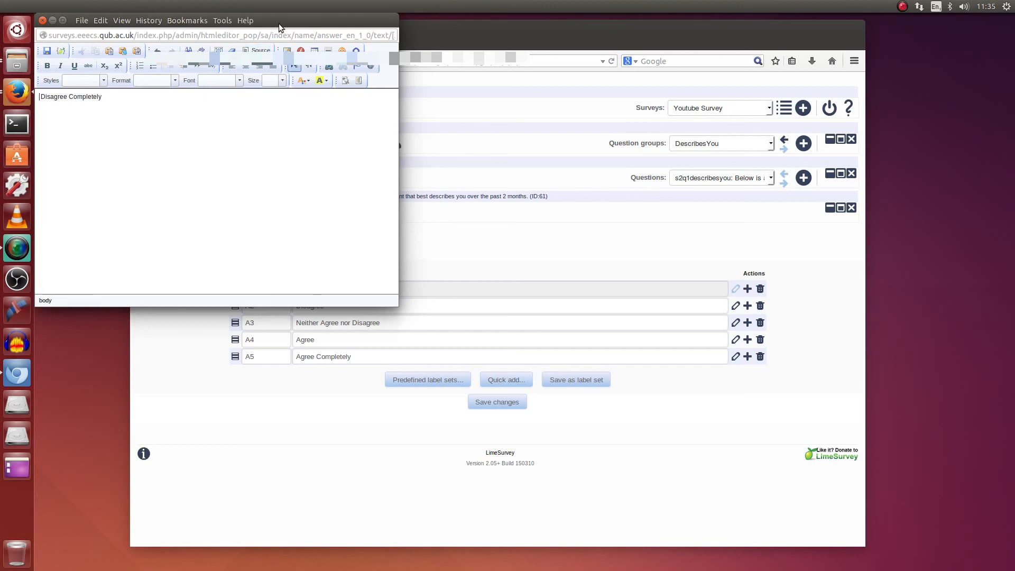
left_click(287, 51)
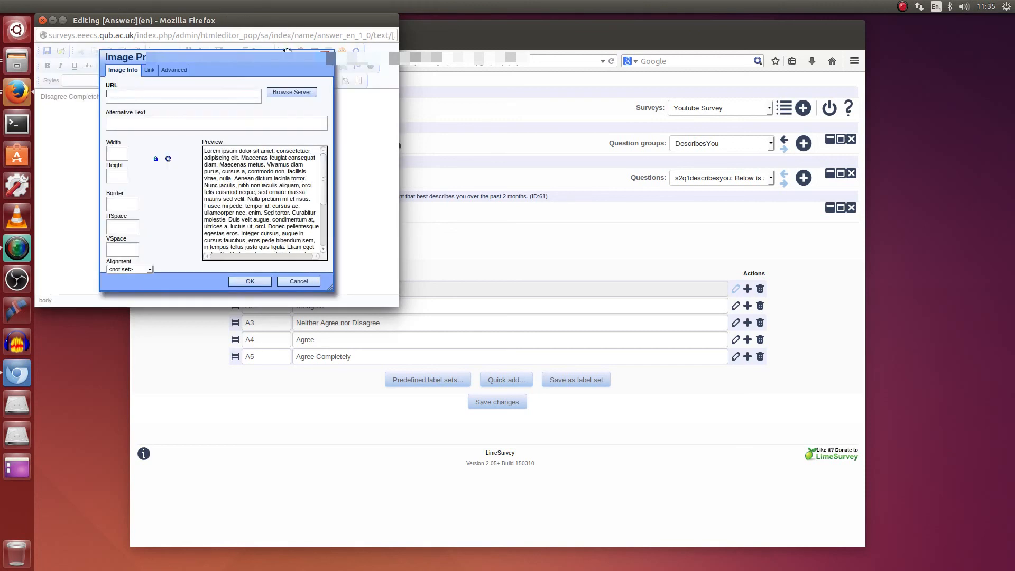
left_click(284, 93)
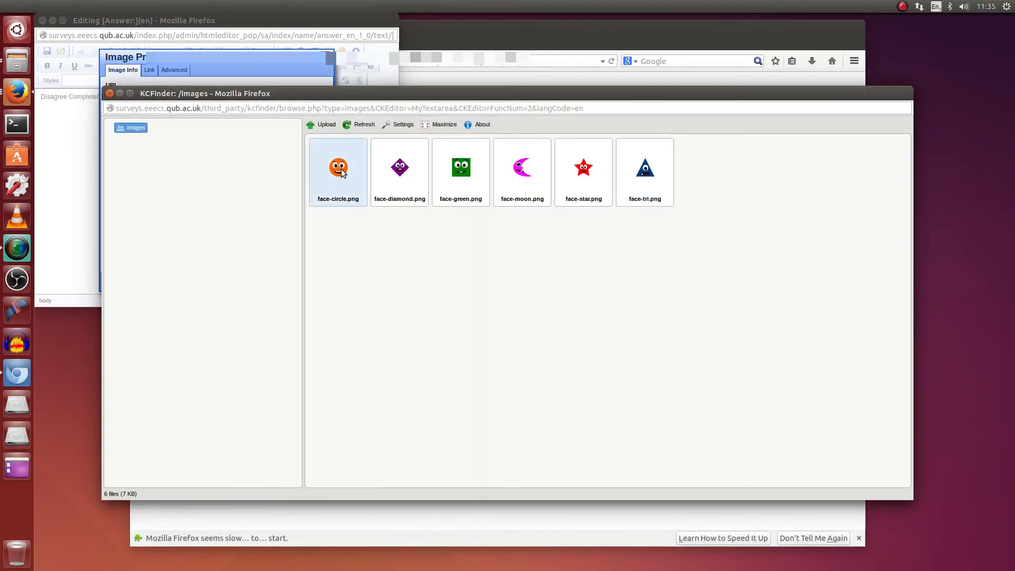
left_click(323, 125)
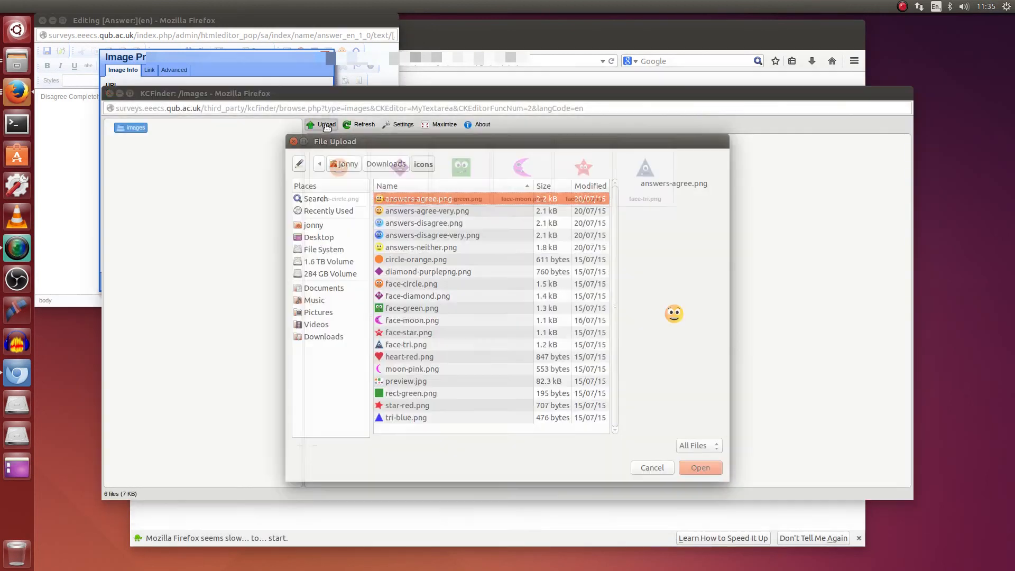
left_click(422, 248, "shift")
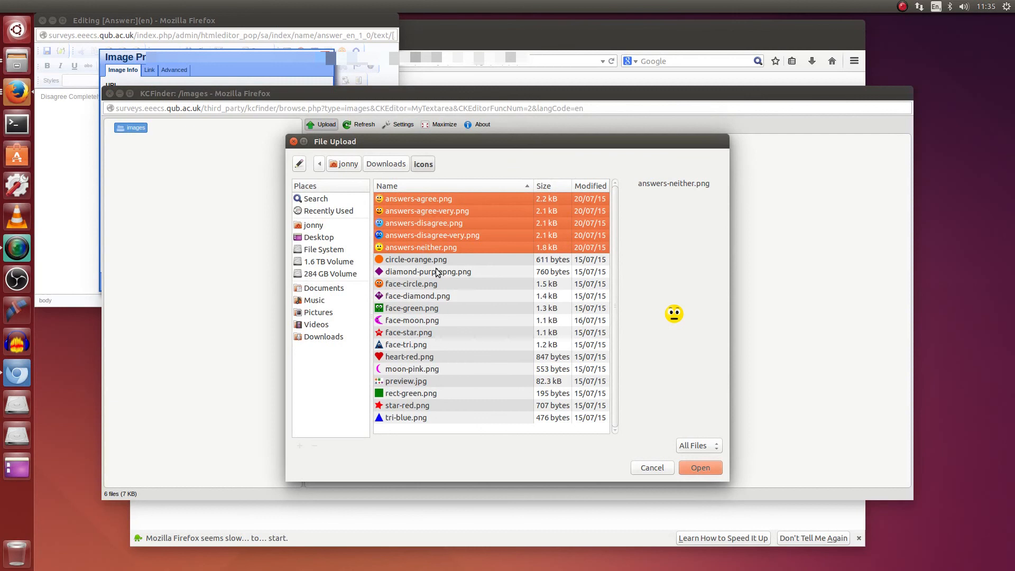
left_click(707, 466)
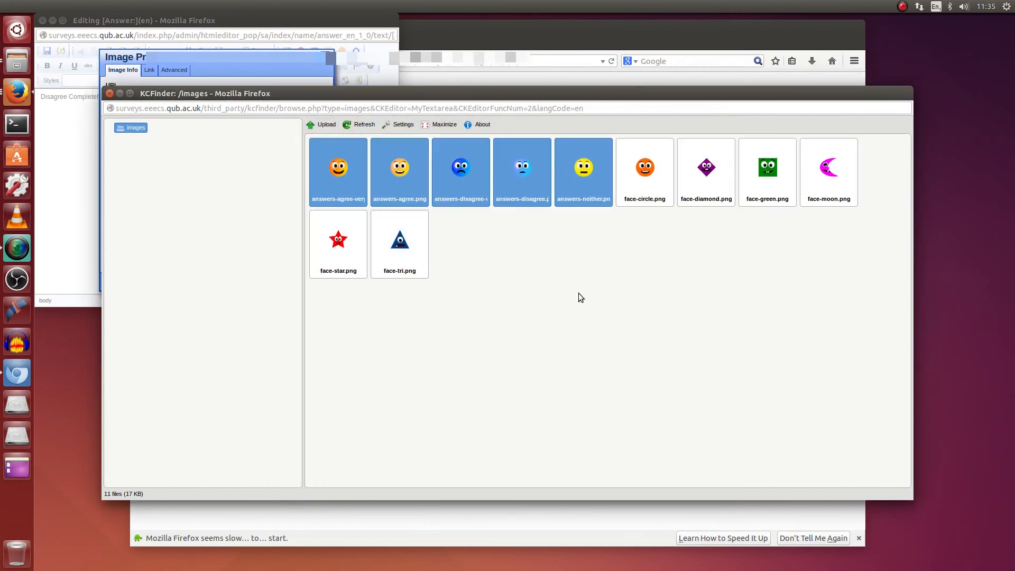
Insert answers-disagree-very.png before the "Disagree Completely" text of answer option A1 and save it back to the option.
left_click(464, 170)
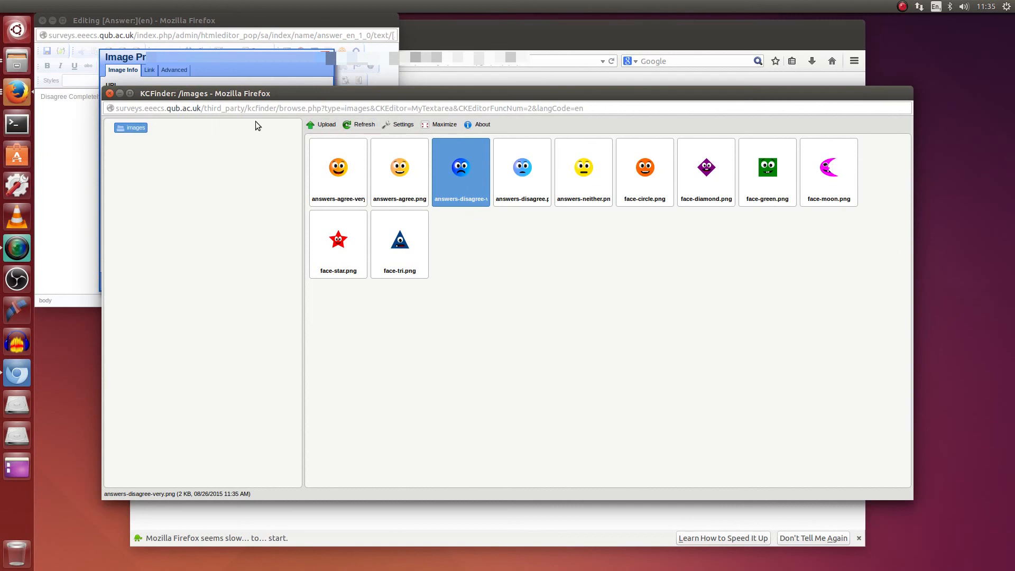
double_click(465, 171)
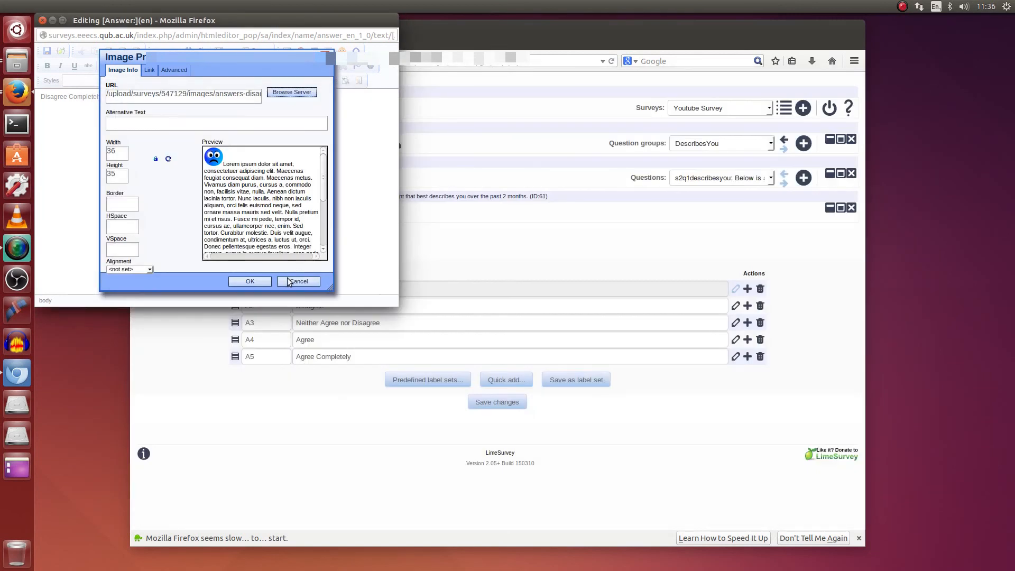
left_click(250, 281)
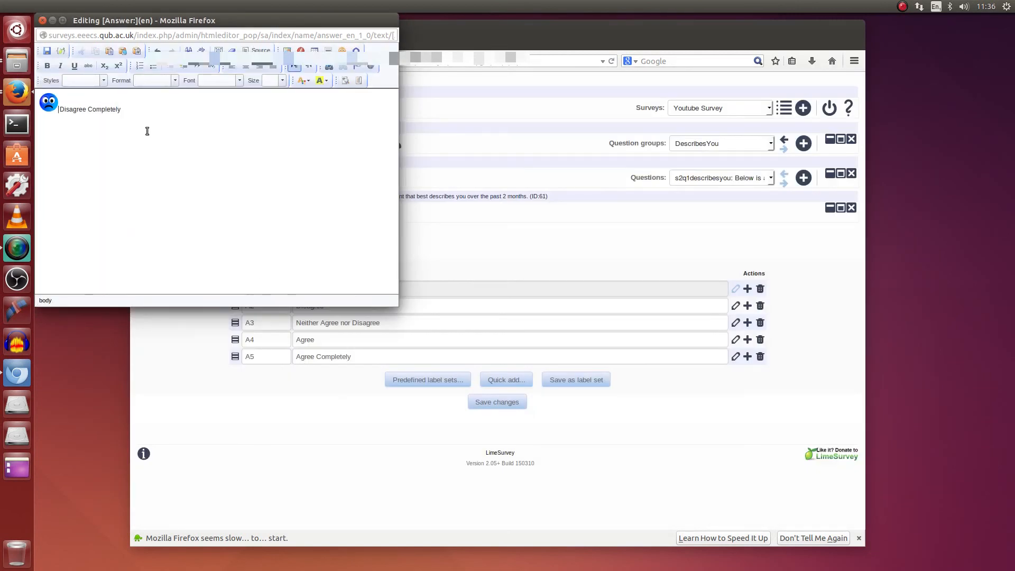
left_click(50, 53)
Insert the image answers-disagree.png before the "Disagree" text of answer option A2 and save it back to the option.
left_click(297, 306)
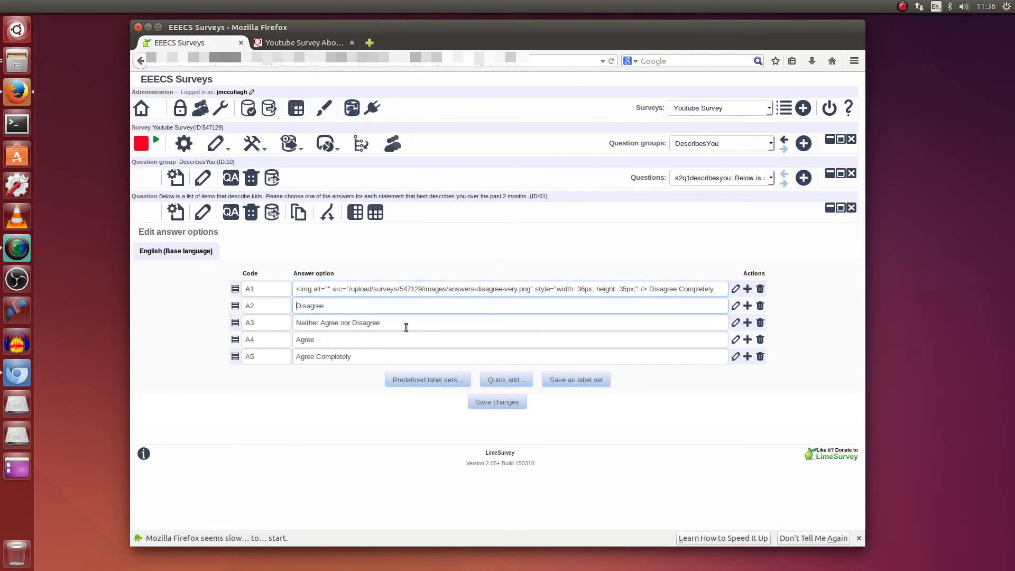
left_click(735, 306)
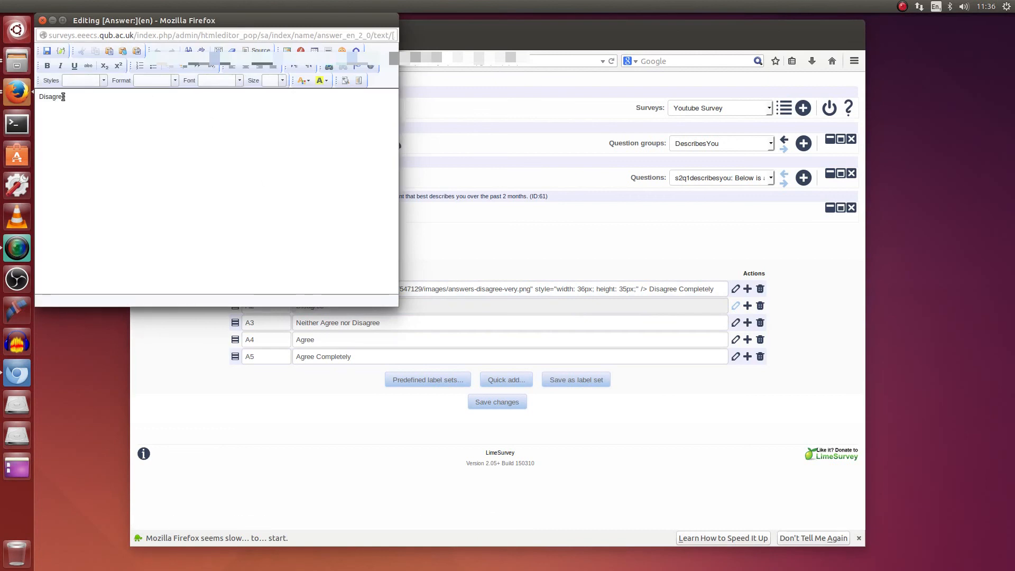
left_click(287, 50)
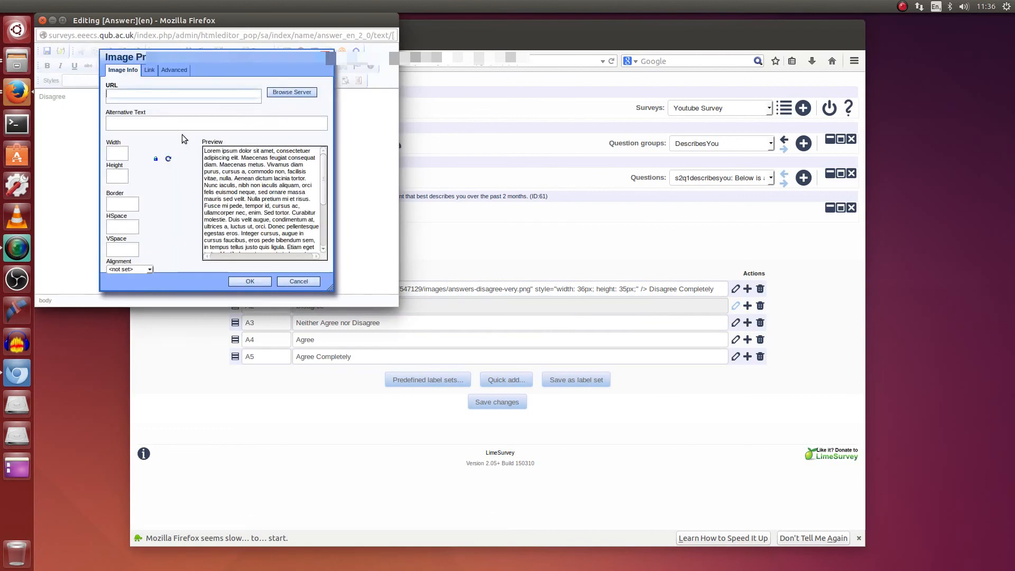
left_click(275, 93)
left_click(515, 183)
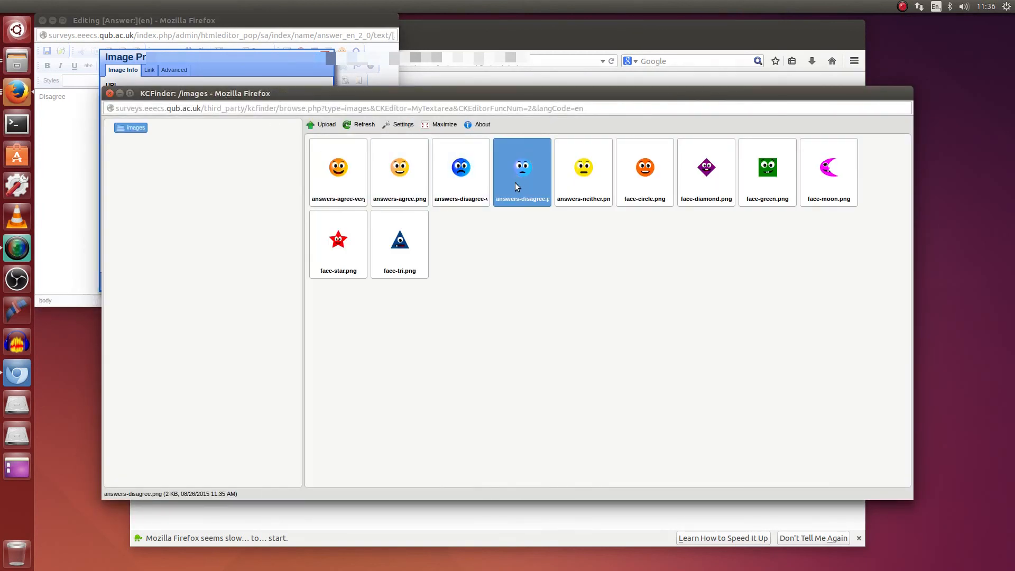
double_click(521, 173)
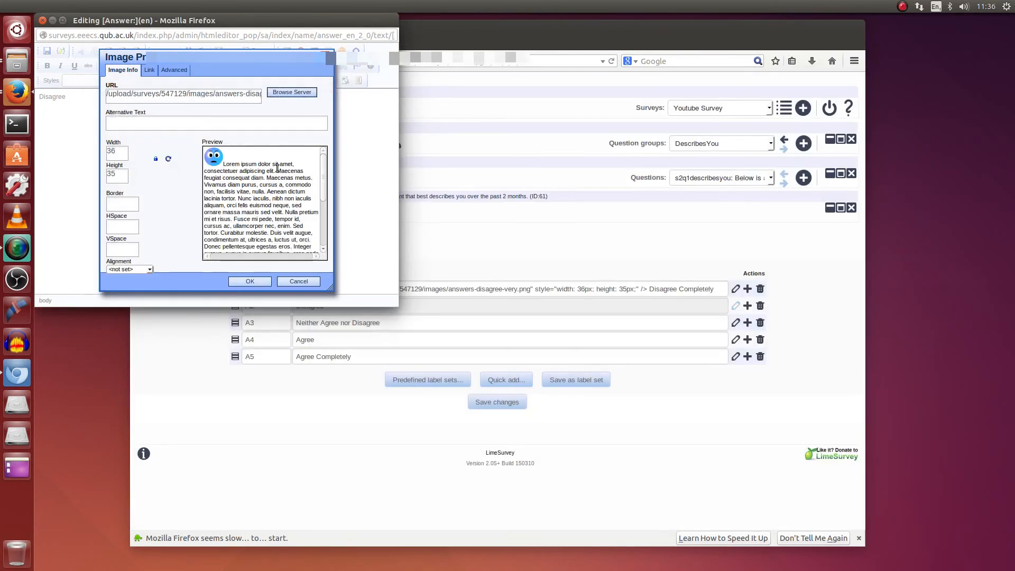
left_click(256, 281)
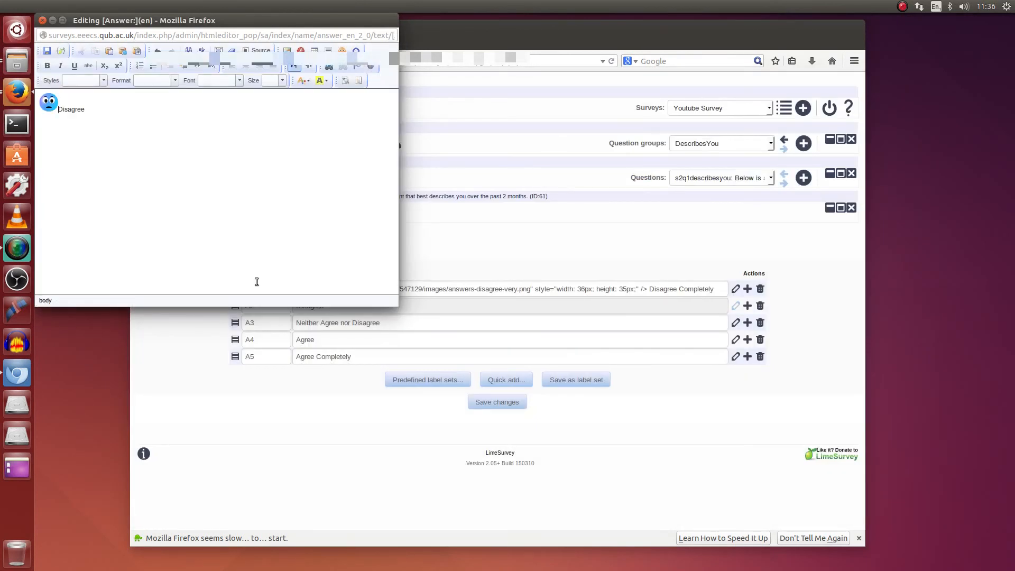
left_click(47, 51)
Insert the image answers-neither.png before the "Neither Agree nor Disagree" text of answer option A3 and save it back to the option.
left_click(297, 322)
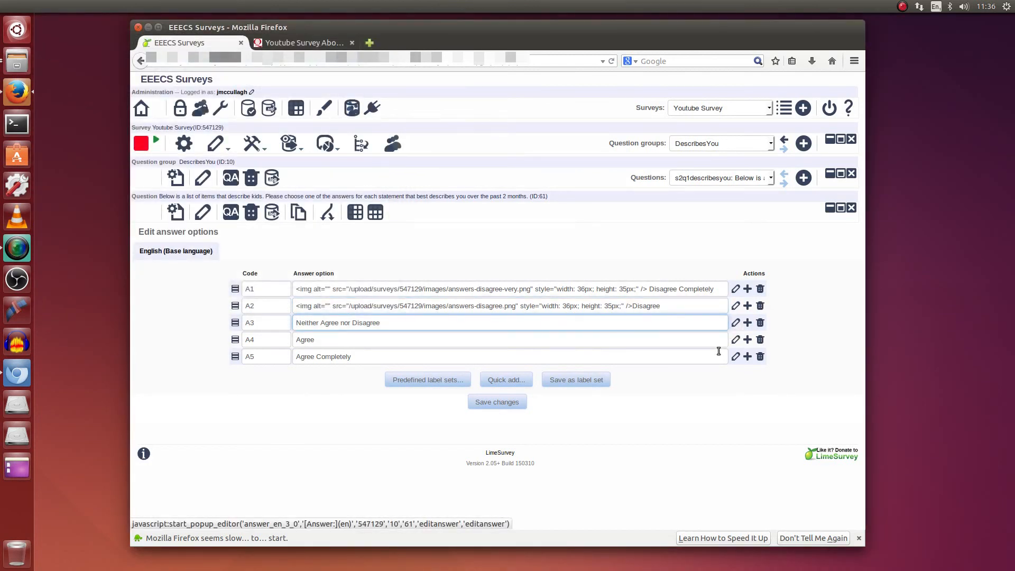
left_click(735, 323)
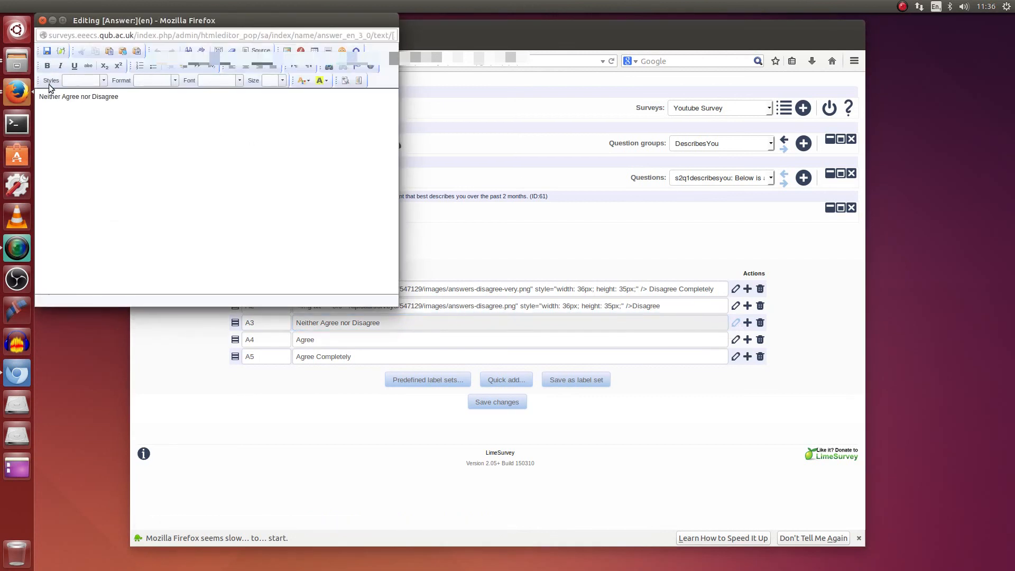
left_click(287, 51)
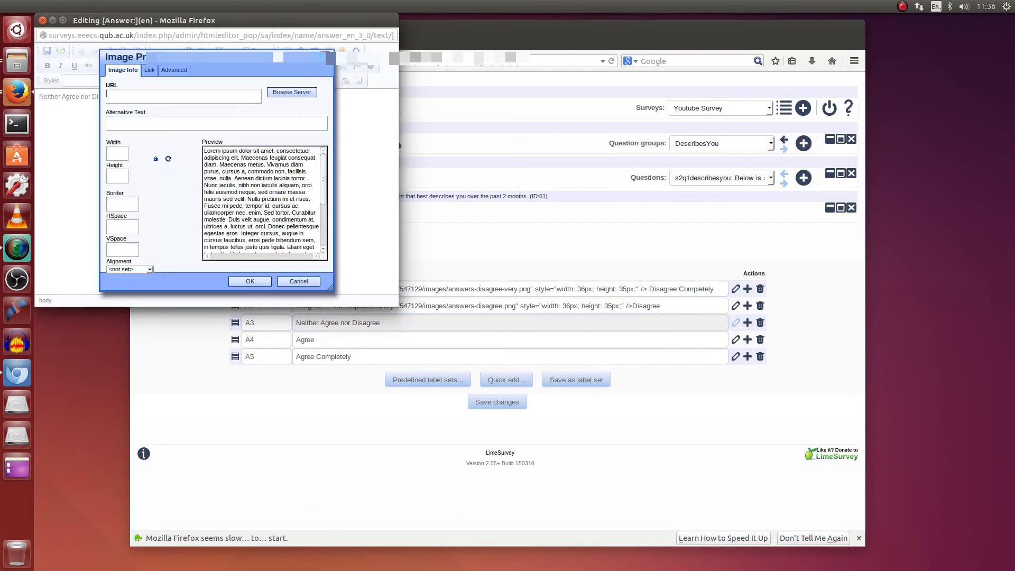
left_click(292, 92)
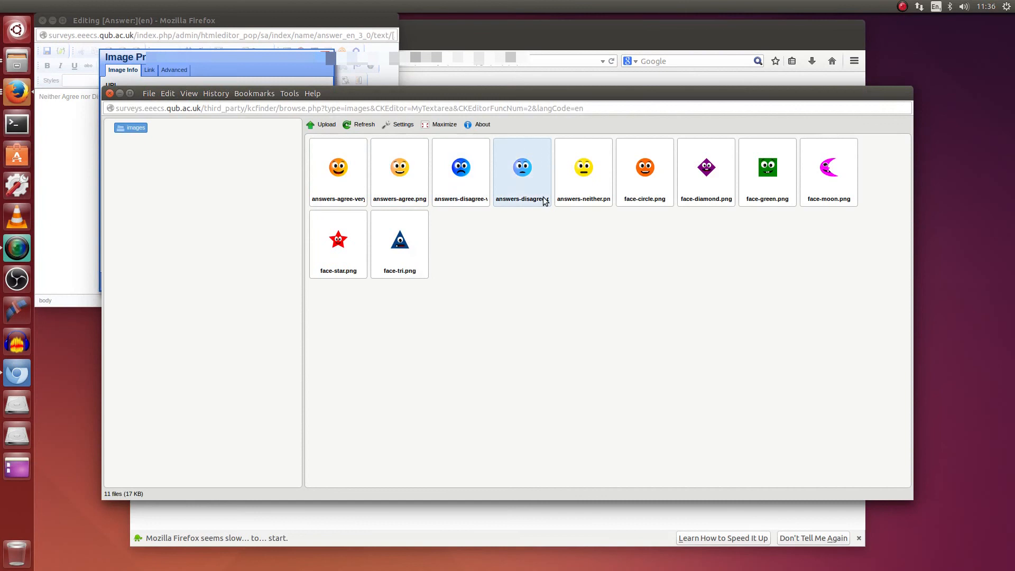
left_click(586, 179)
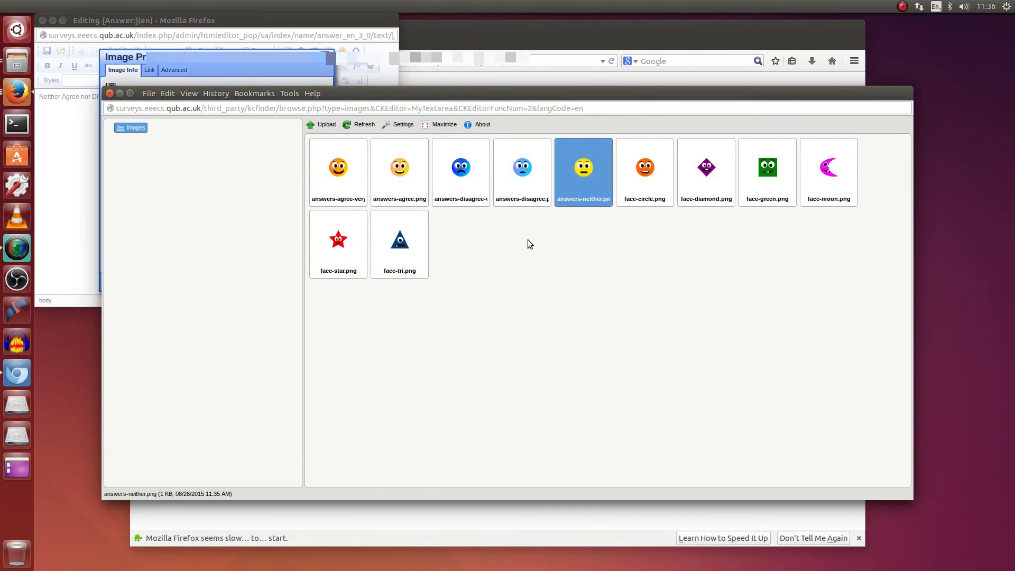
double_click(592, 175)
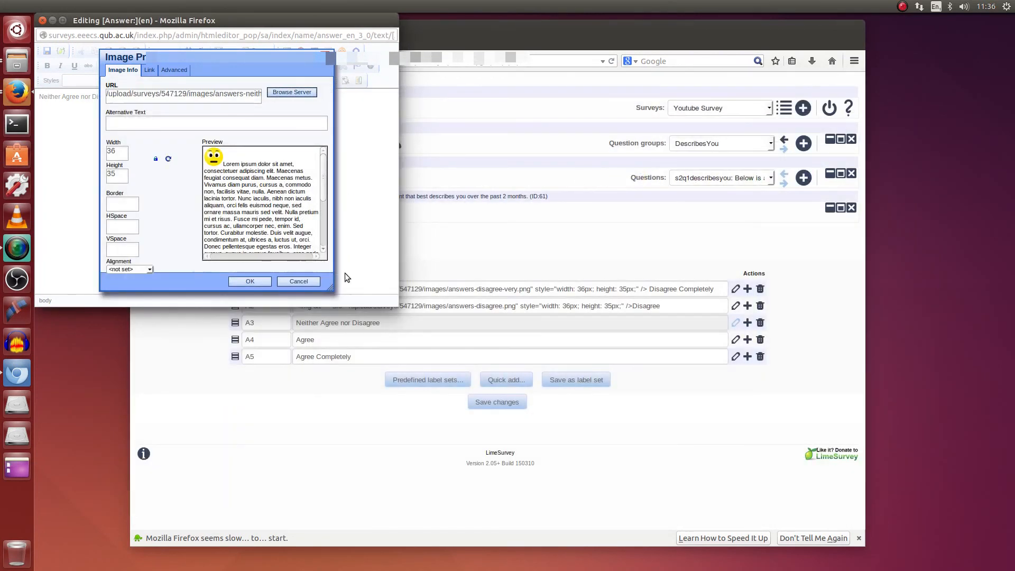
left_click(259, 282)
left_click(47, 51)
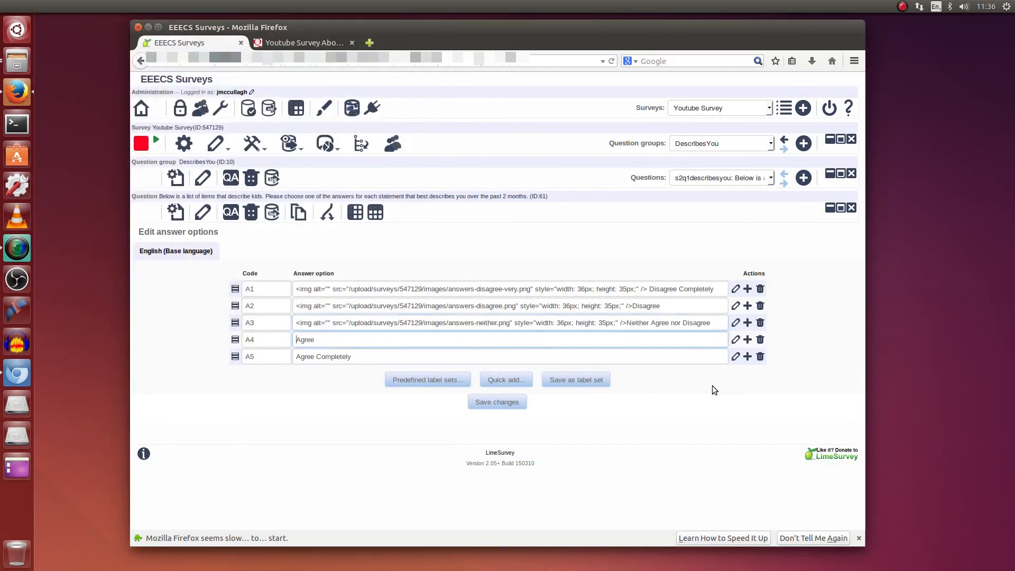
Insert the image answers-agree.png before the "Agree" text of answer option A4 and save it back to the option.
left_click(735, 340)
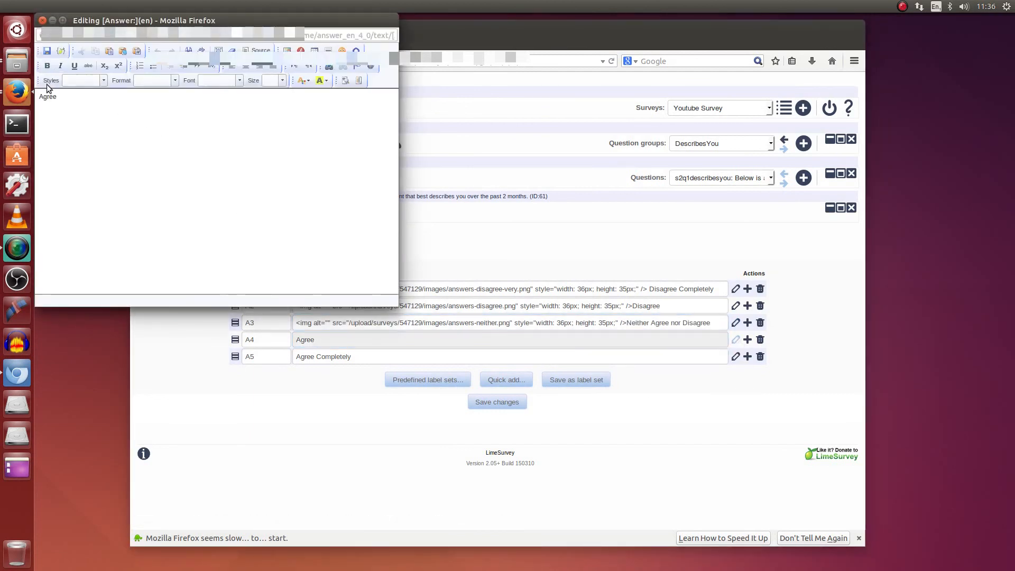
left_click(42, 97)
left_click(288, 51)
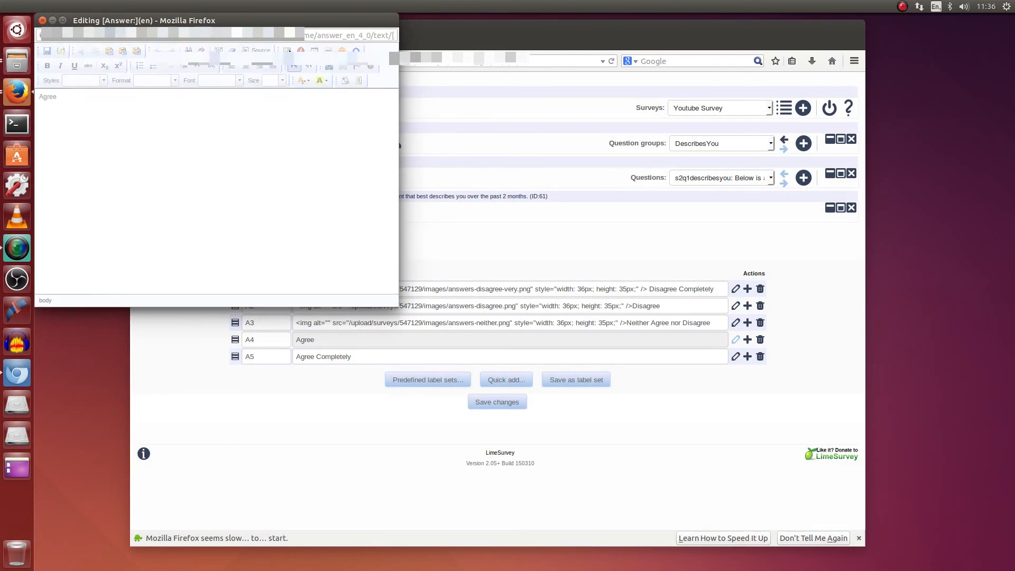
left_click(281, 93)
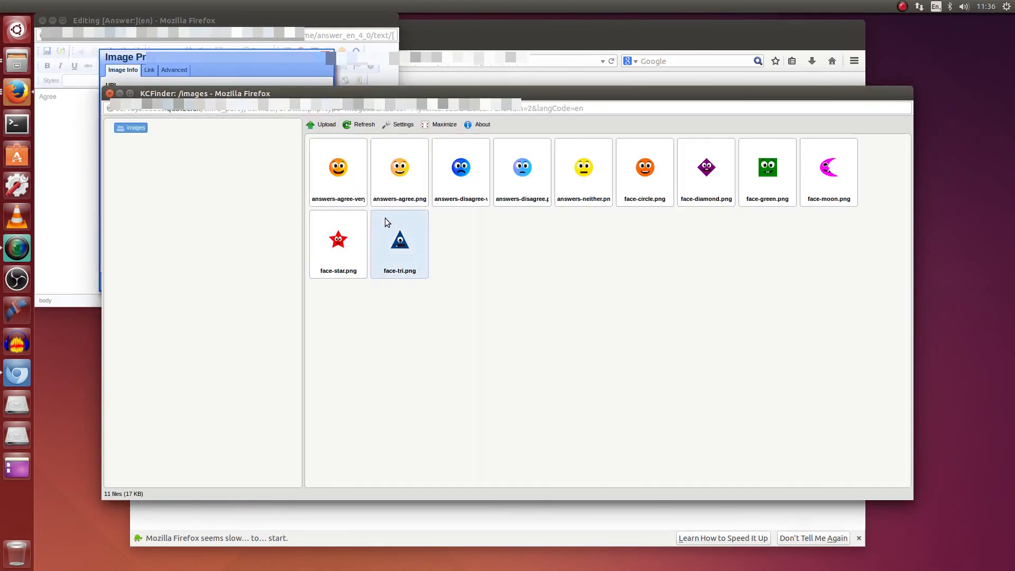
double_click(398, 186)
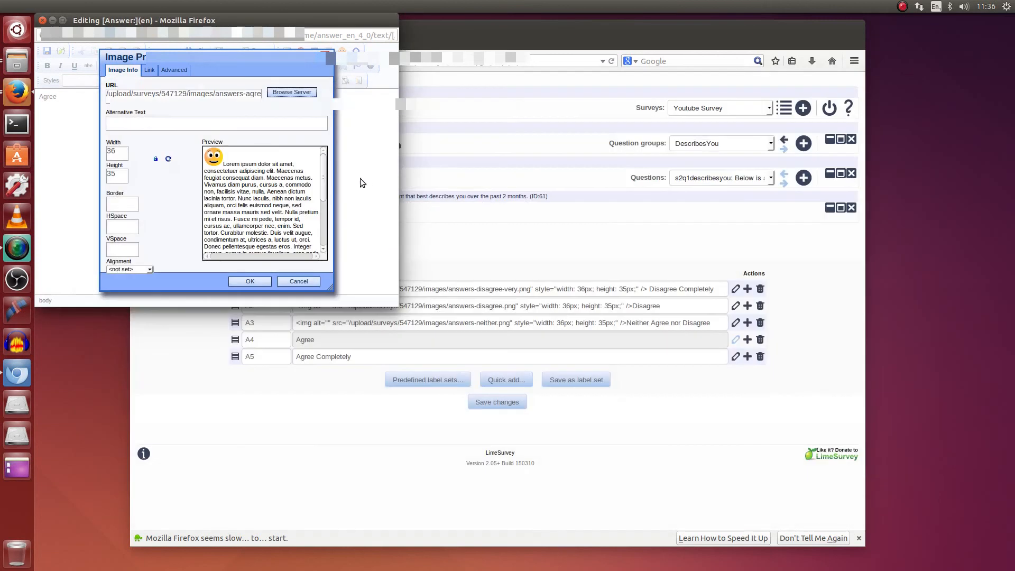
left_click(247, 282)
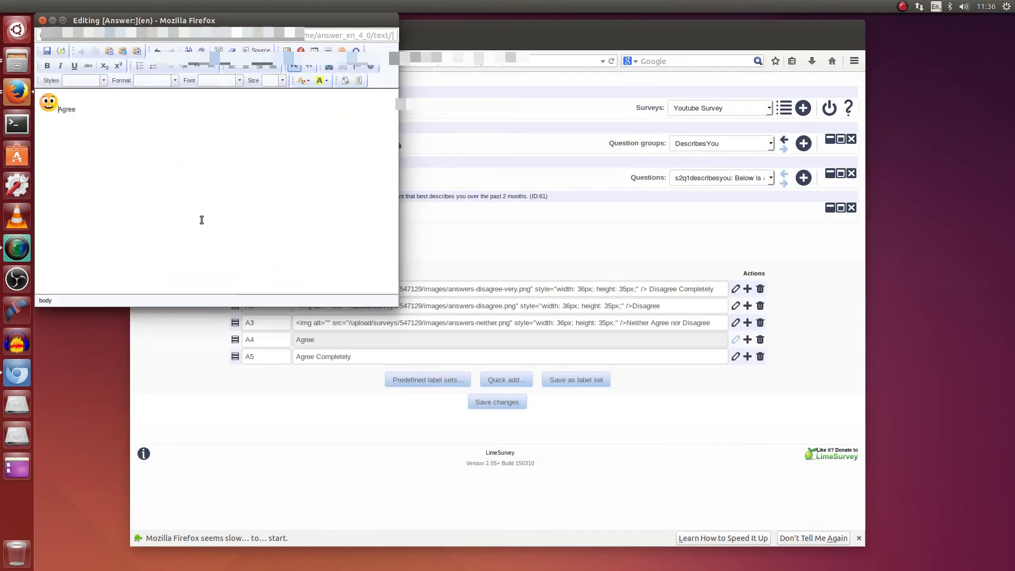
left_click(58, 53)
Insert the image answers-agree-very.png before the "Agree Completely" text of answer option A5 and save it back to the option.
left_click(297, 357)
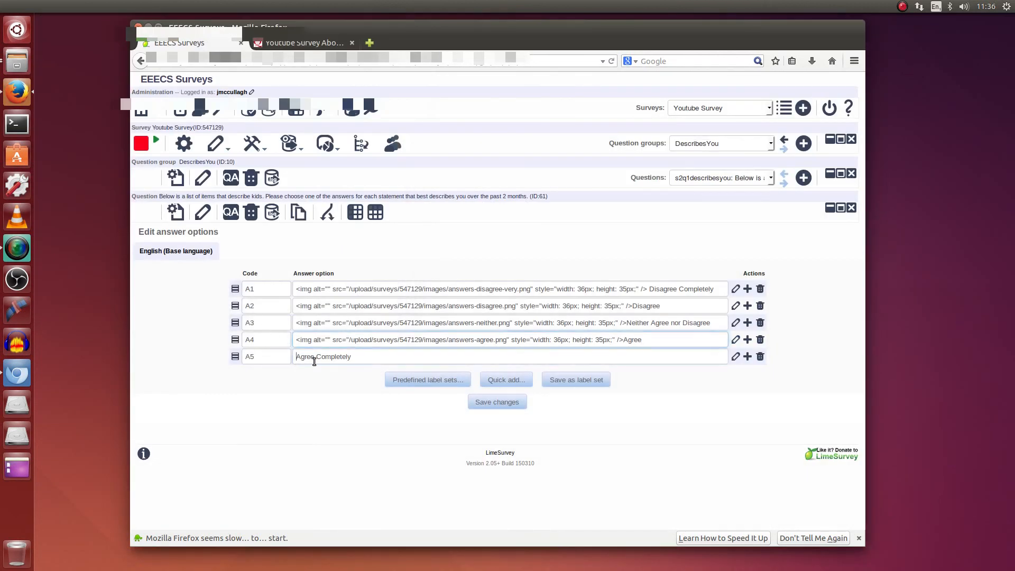
left_click(735, 357)
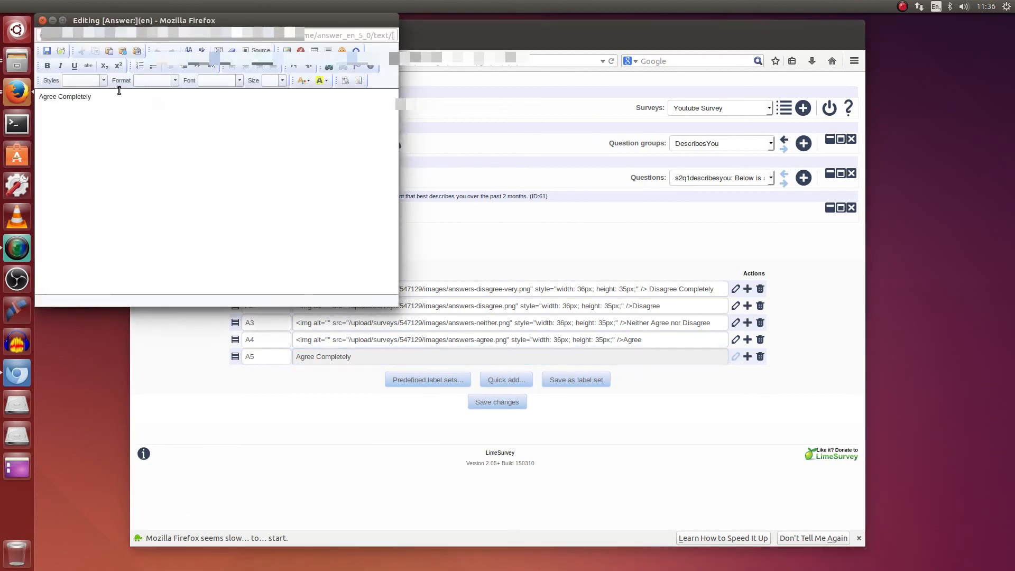
left_click(42, 99)
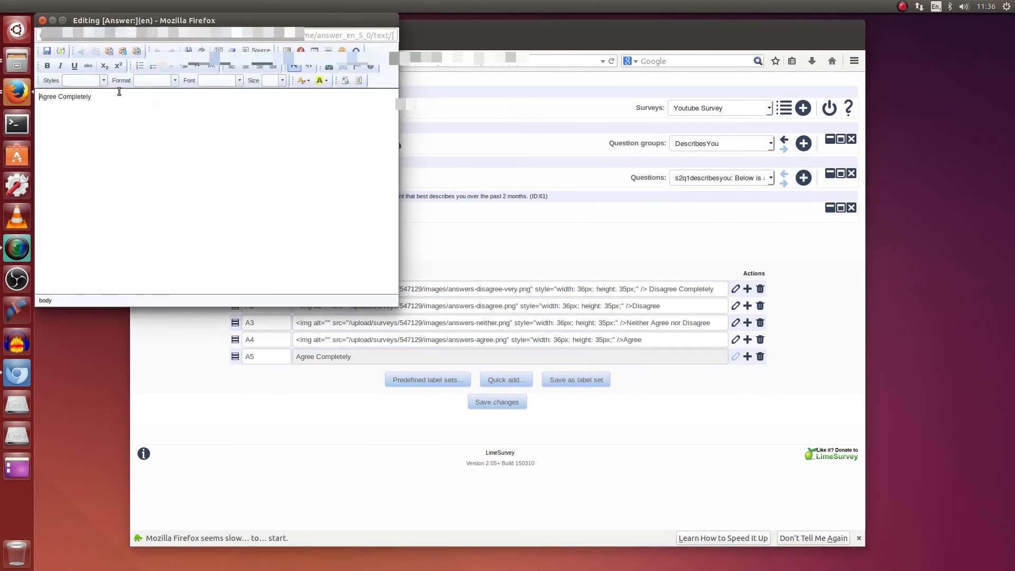
left_click(286, 50)
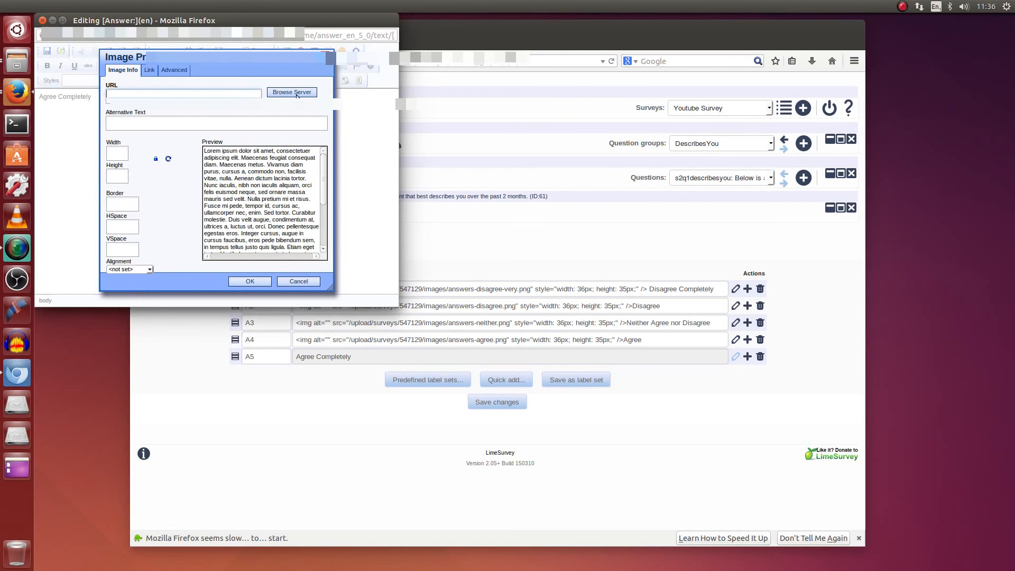
left_click(297, 94)
left_click(341, 176)
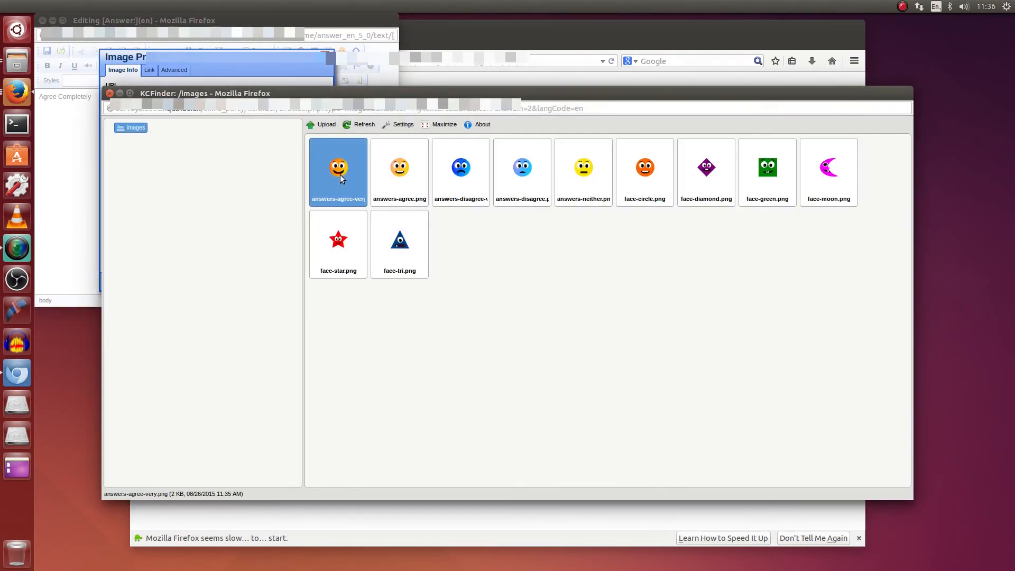
double_click(340, 171)
left_click(255, 281)
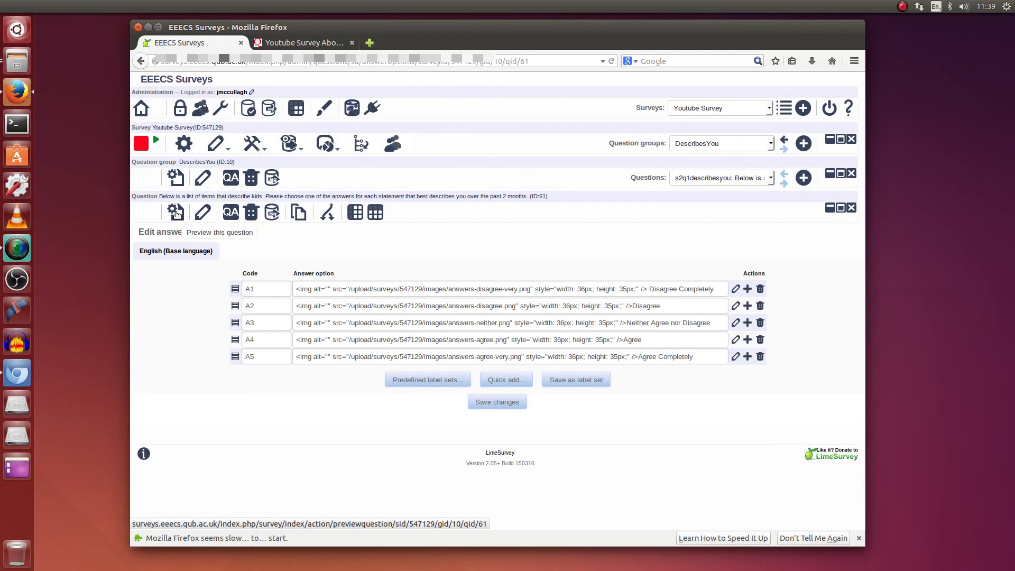
Preview the DescribesYou array question and look over its smiley answer columns and subquestion rows.
left_click(177, 213)
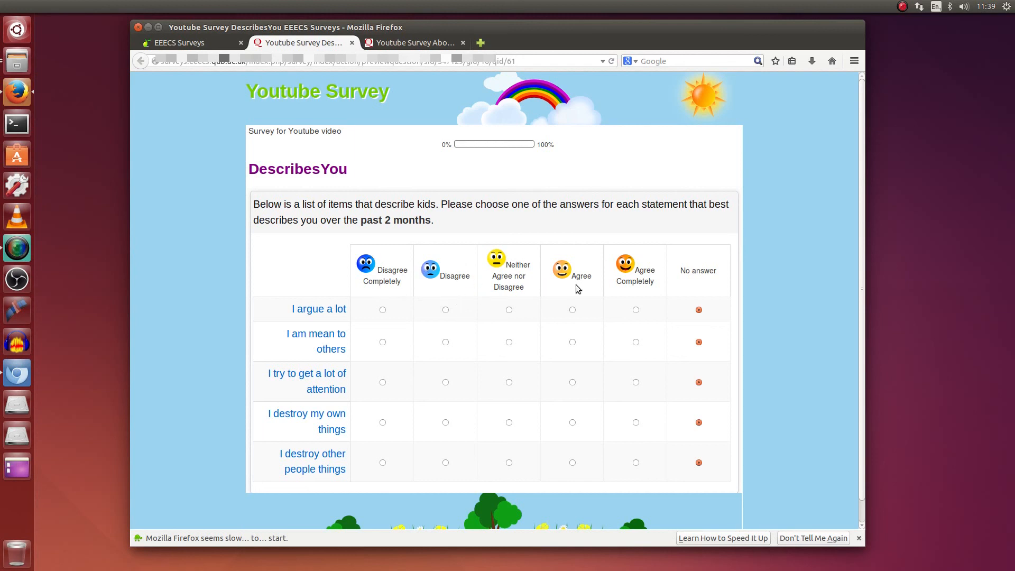
scroll(536, 380, "down", 1)
scroll(538, 399, "up", 1)
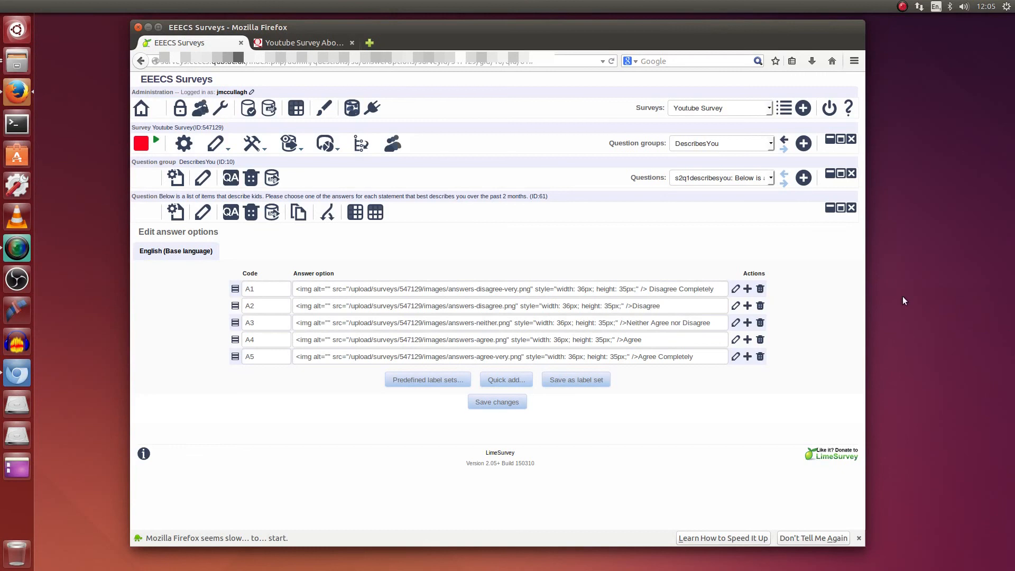
Look through the survey's question group and question lists and open the About You group.
left_click(712, 142)
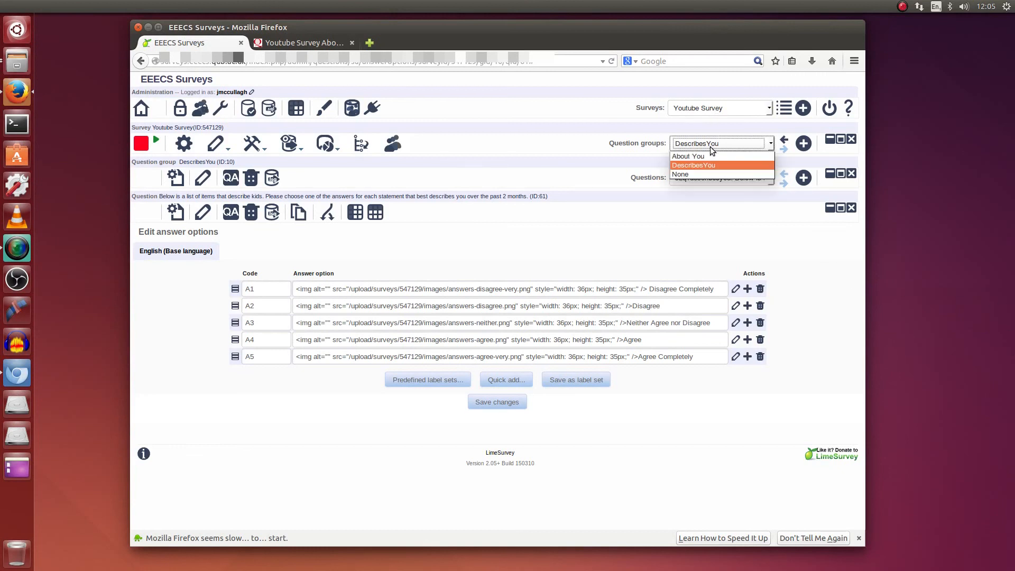
left_click(669, 181)
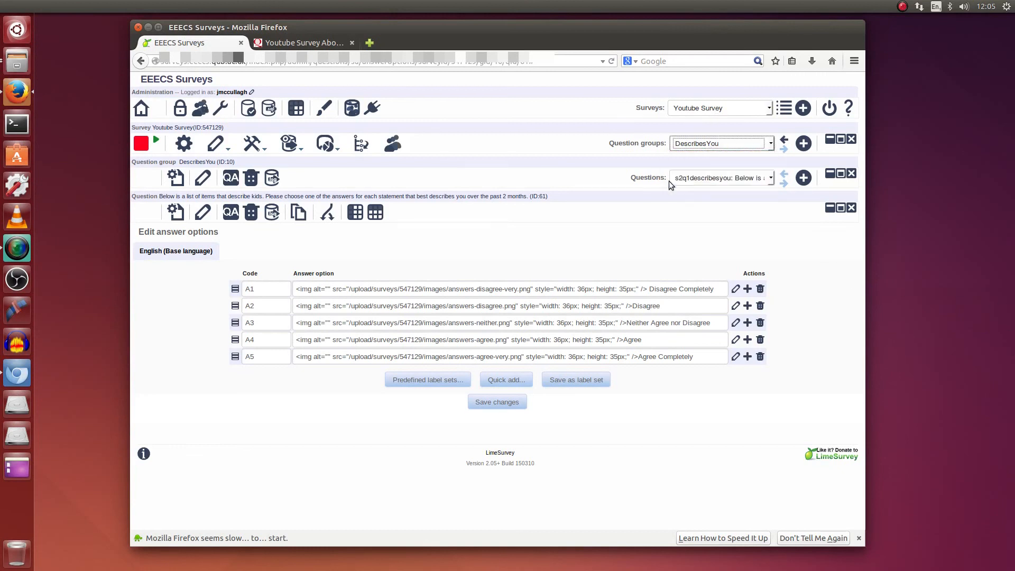
left_click(690, 178)
left_click(690, 207)
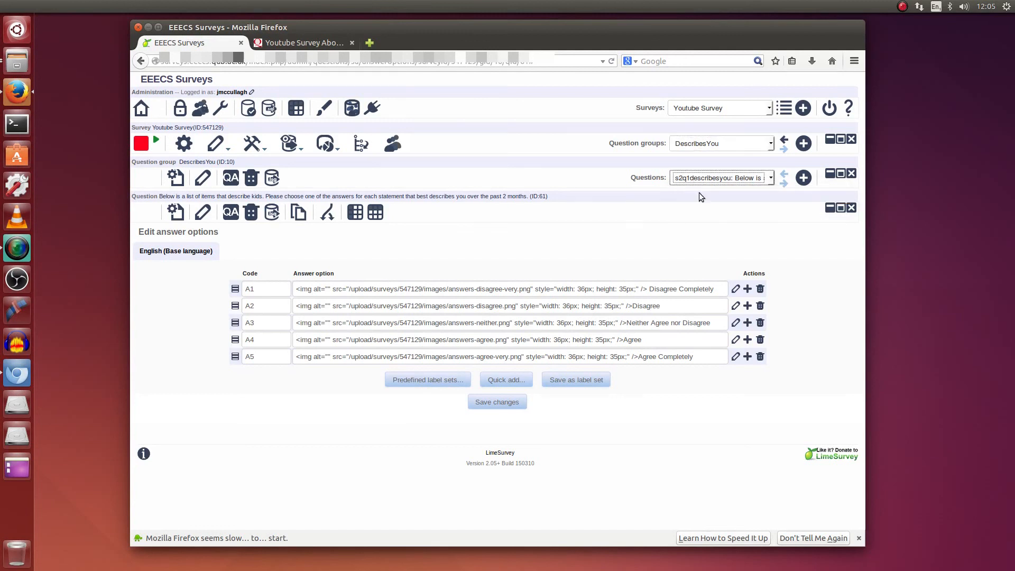
left_click(708, 144)
left_click(708, 154)
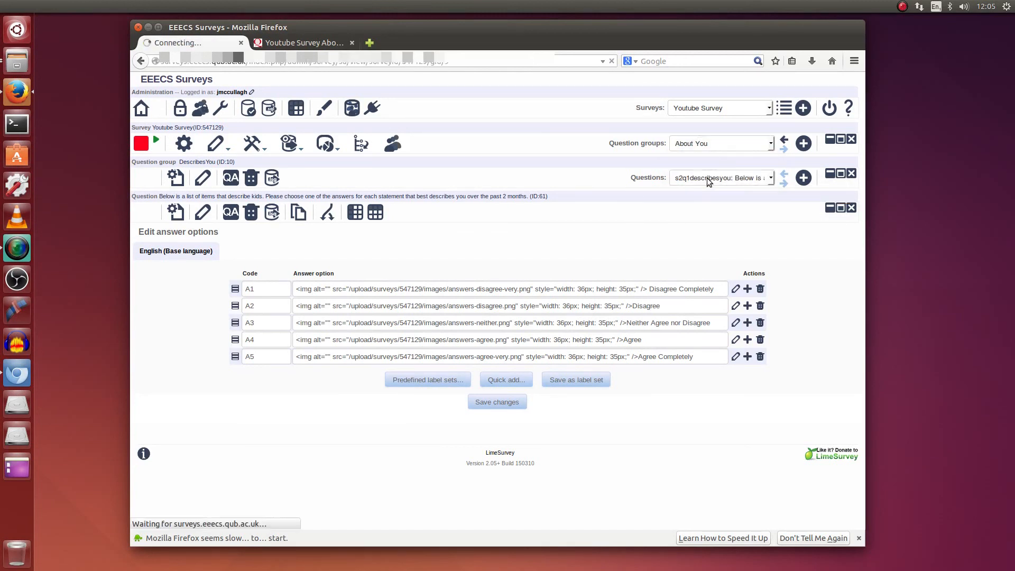
left_click(709, 183)
left_click(594, 202)
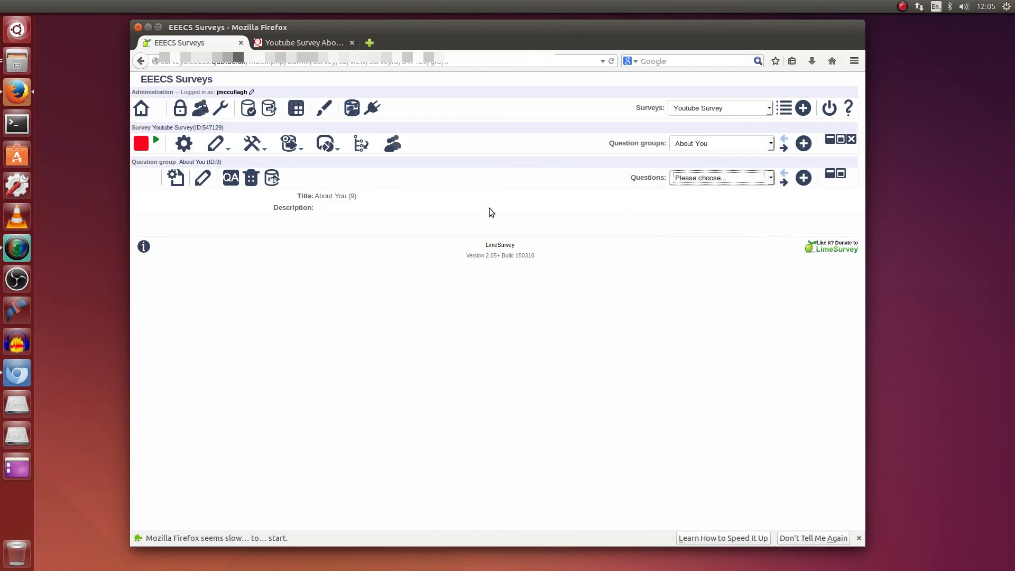
Start a test run of the survey, enter a dummy name, choose Male, and continue to the DescribesYou page.
left_click(183, 148)
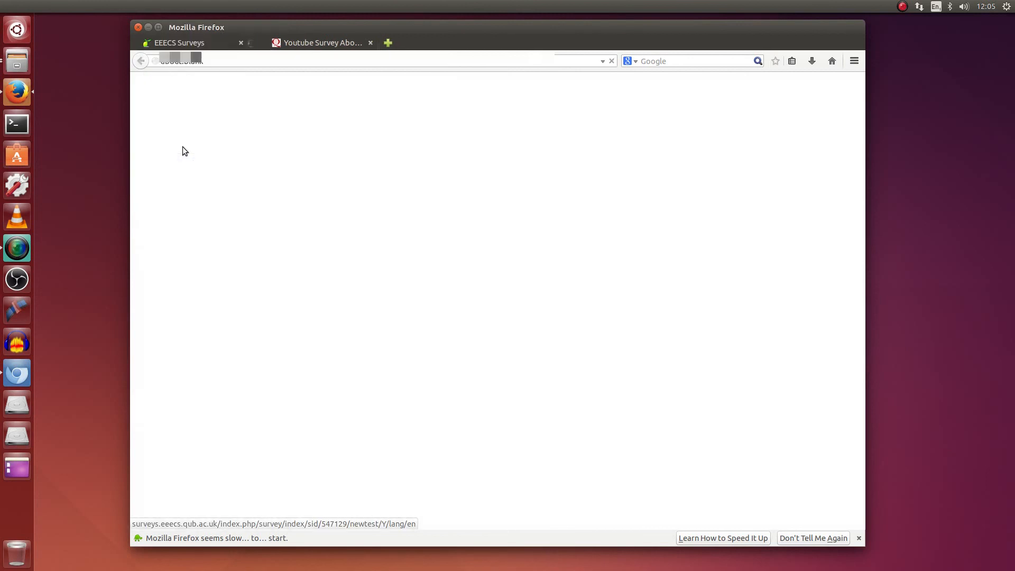
left_click(492, 219)
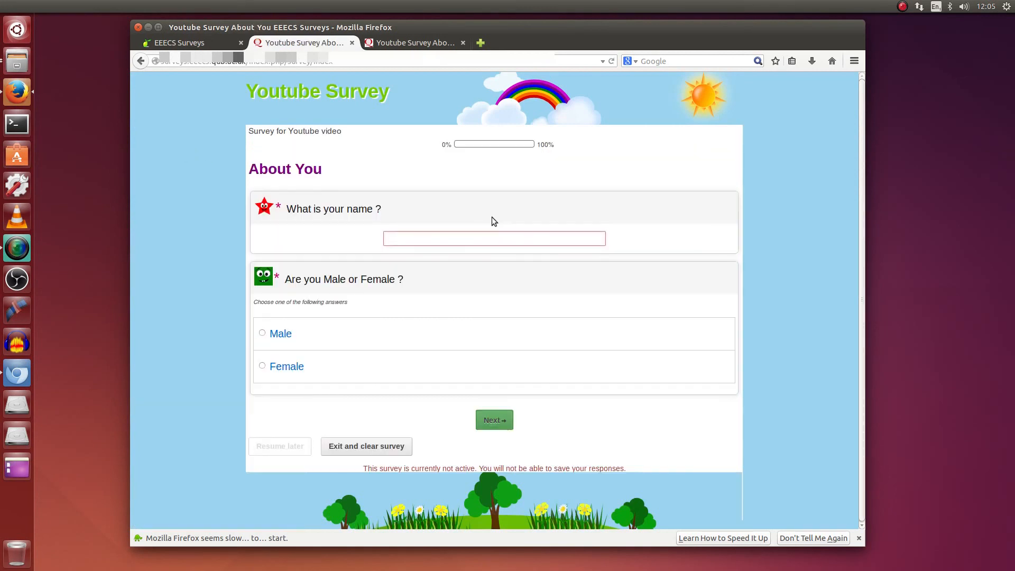
left_click(440, 241)
type("dfgdfgdfgdfgdfg")
left_click(264, 335)
left_click(500, 427)
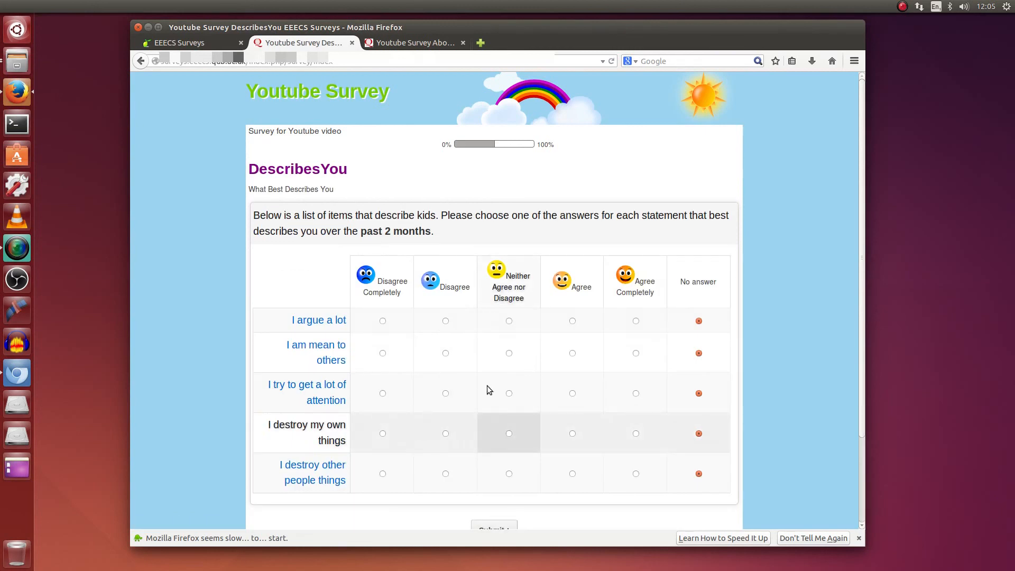
Answer the five statements in order with Disagree Completely, Disagree, Disagree, Neither Agree nor Disagree and Agree, and submit the test survey.
scroll(421, 321, "down", 2)
left_click(383, 261)
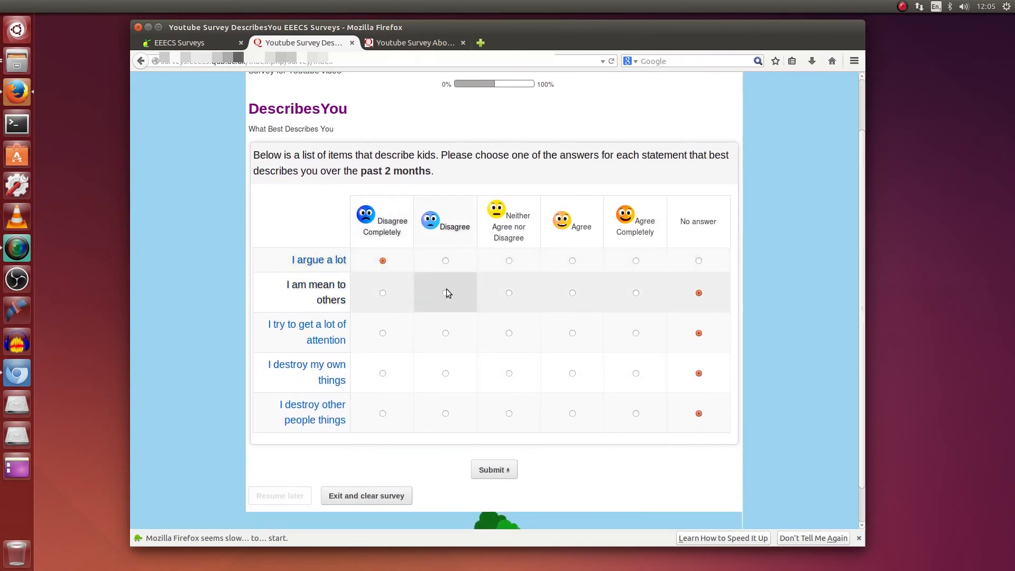
left_click(446, 293)
left_click(446, 333)
left_click(510, 373)
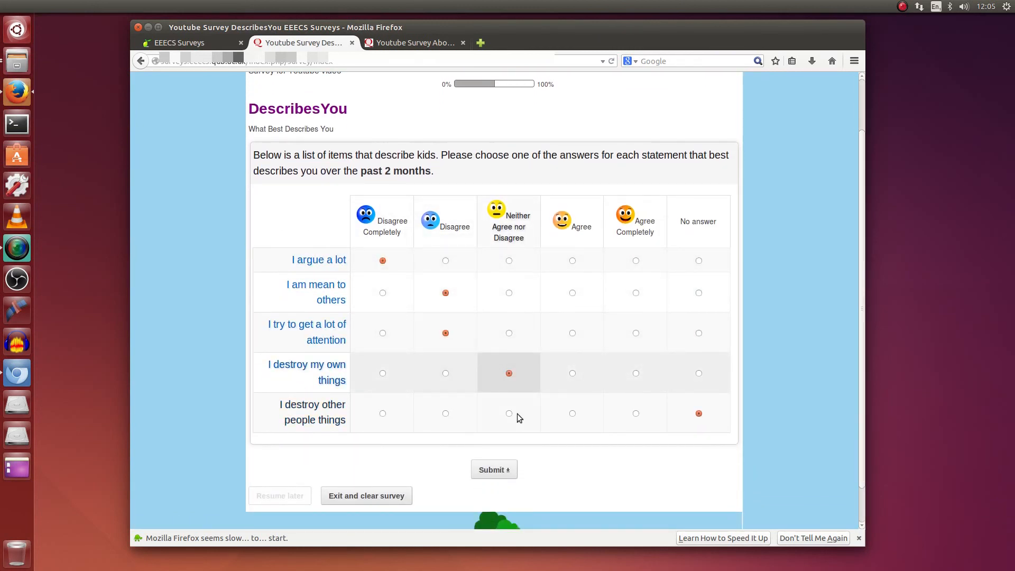
left_click(573, 414)
left_click(507, 474)
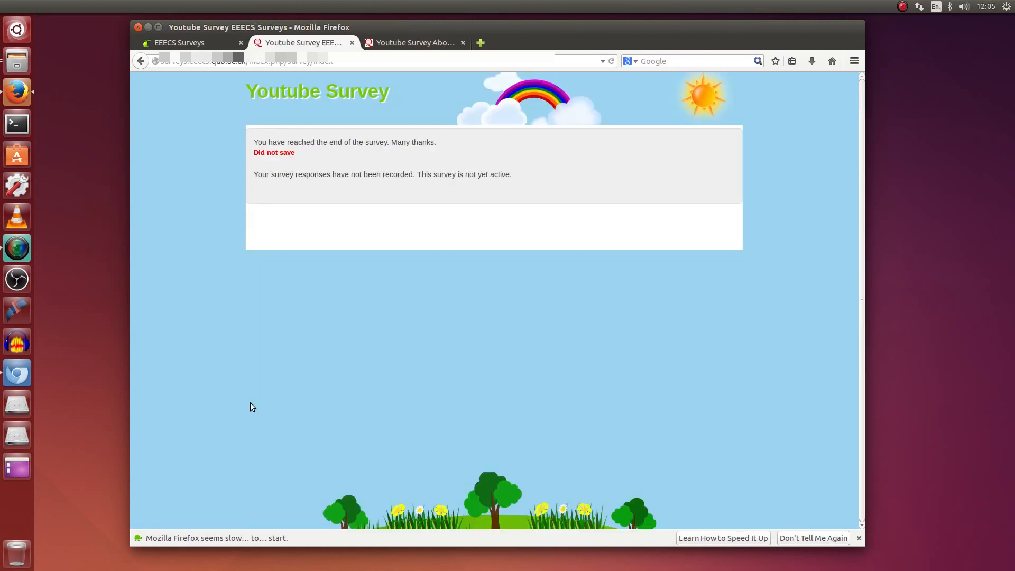
Read the end-of-survey message about response recording and close the test survey.
left_click_drag(361, 158, 245, 135)
left_click(402, 199)
left_click(352, 42)
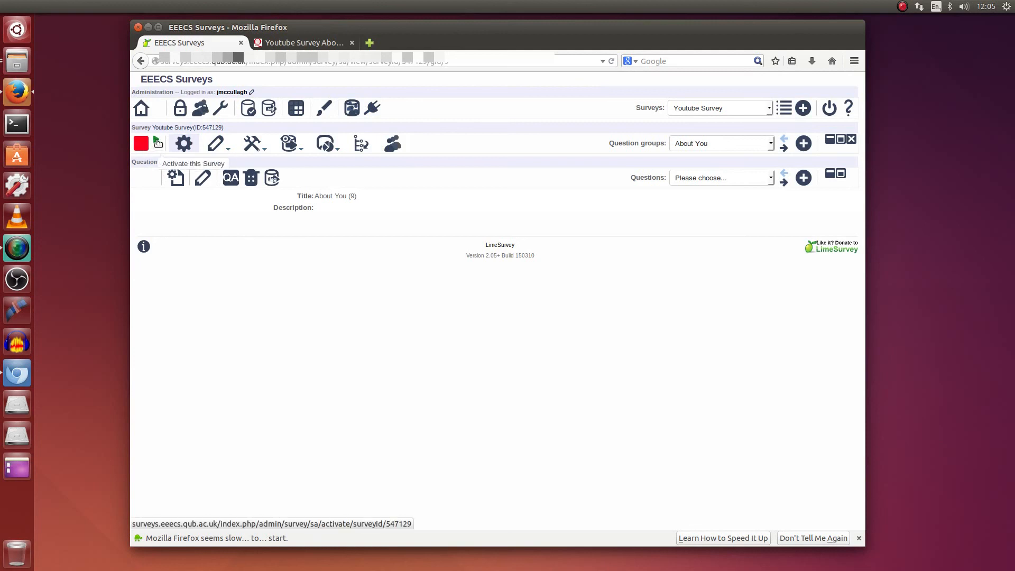
Go through the Save IP address and Save referrer URL activation settings and activate the Youtube Survey.
left_click(158, 141)
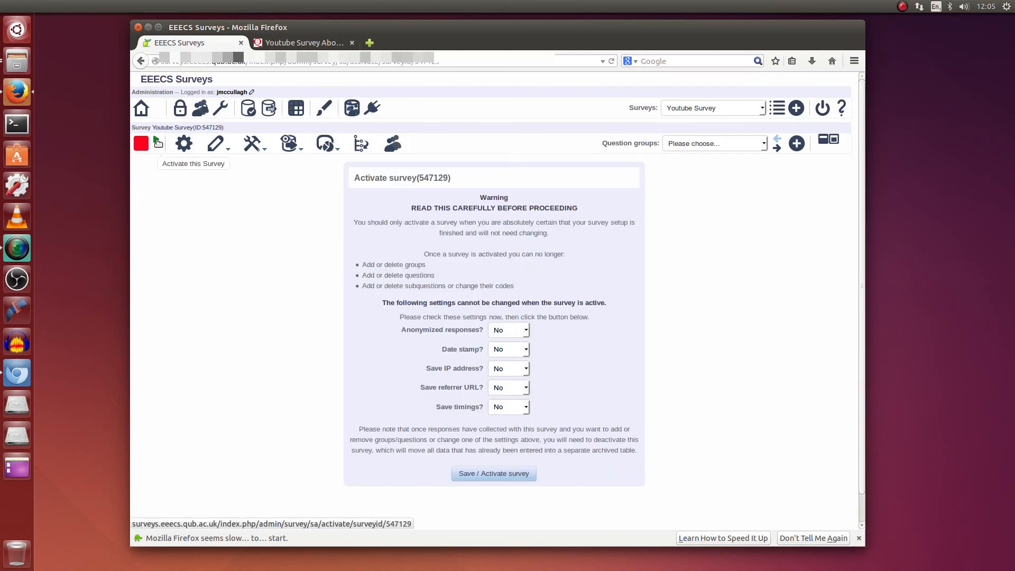
scroll(597, 361, "down", 1)
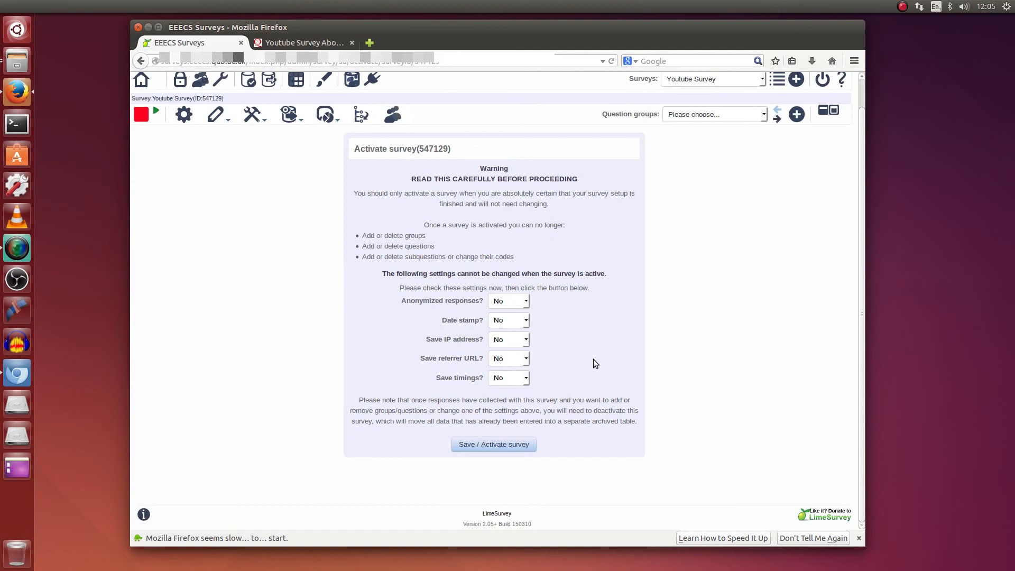
left_click(502, 344)
left_click(501, 351)
left_click(505, 359)
left_click(503, 370)
left_click(509, 445)
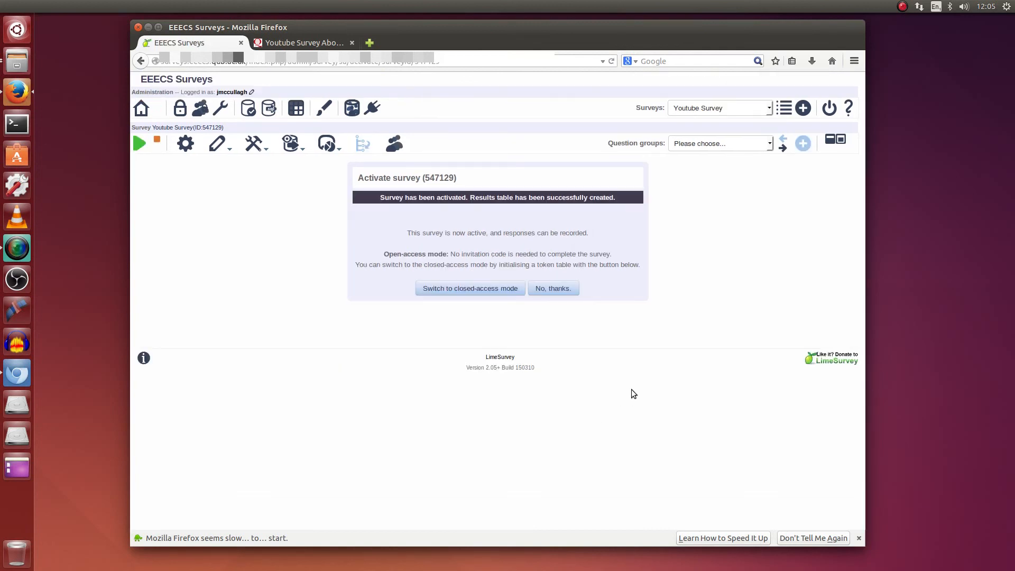